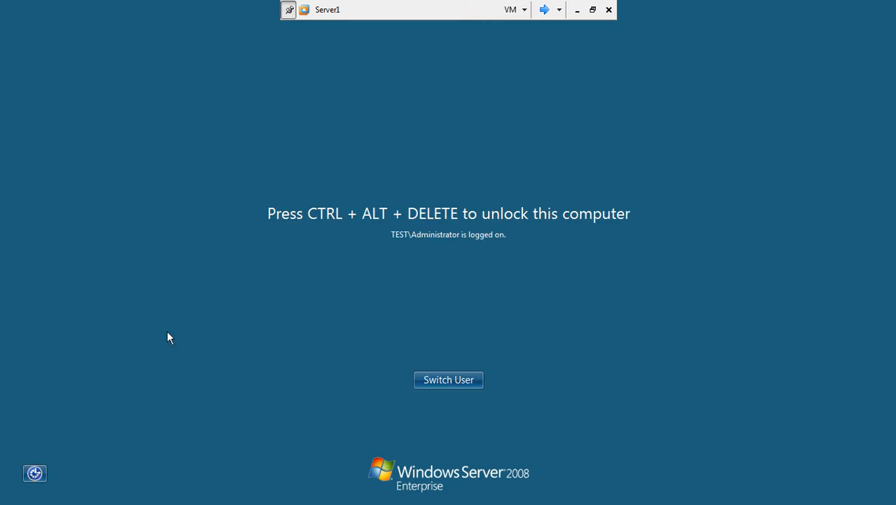
- Unlock the Server1 virtual machine by entering the Administrator account password
key(ctrl+alt+End)
text(****)
key(BackSpace)
key(BackSpace)
key(BackSpace)
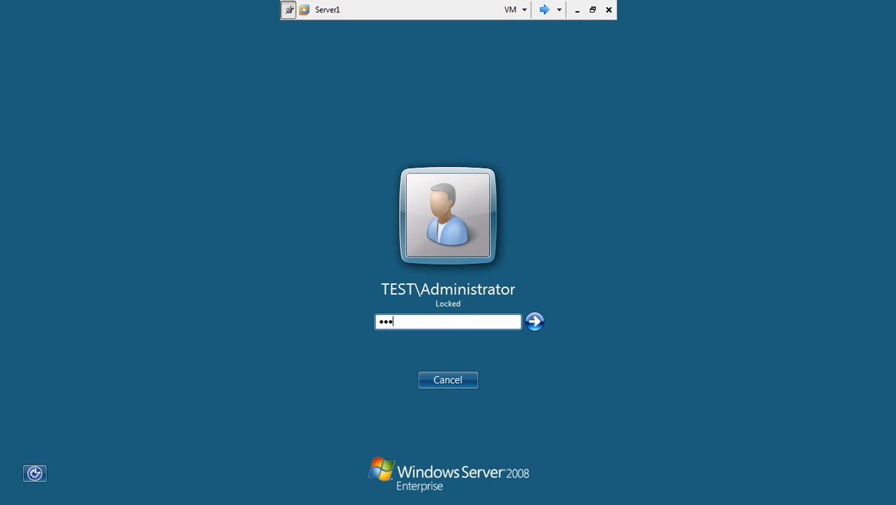
key(BackSpace)
text(*****)
key(Return)
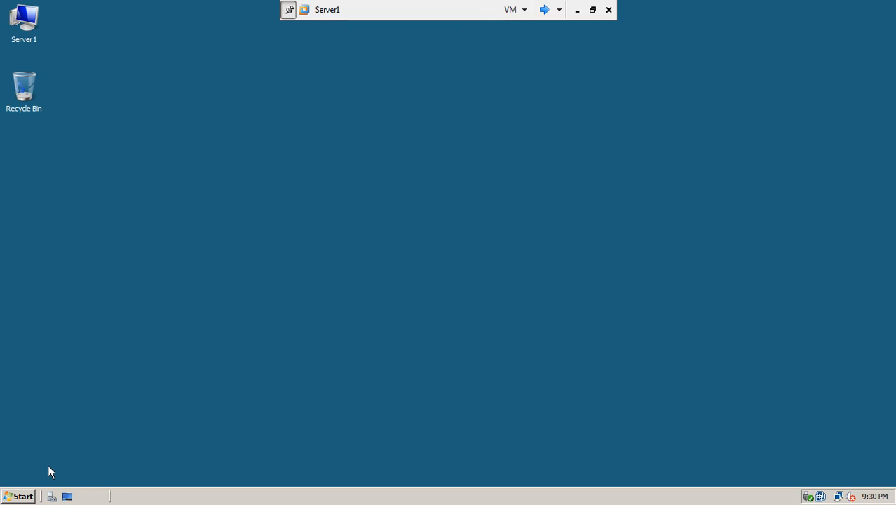
- Open Disk Management under Storage in Server Manager and enlarge the graphical disk view
click(52, 495)
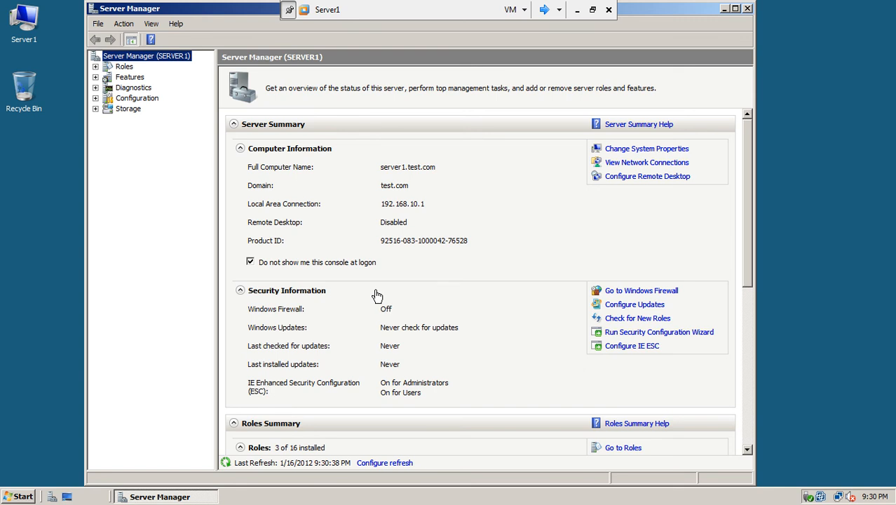
click(97, 110)
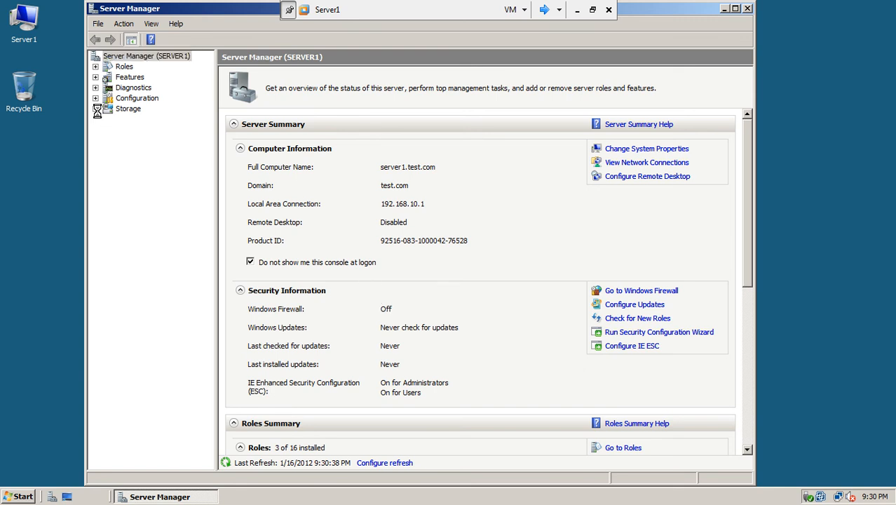
click(137, 131)
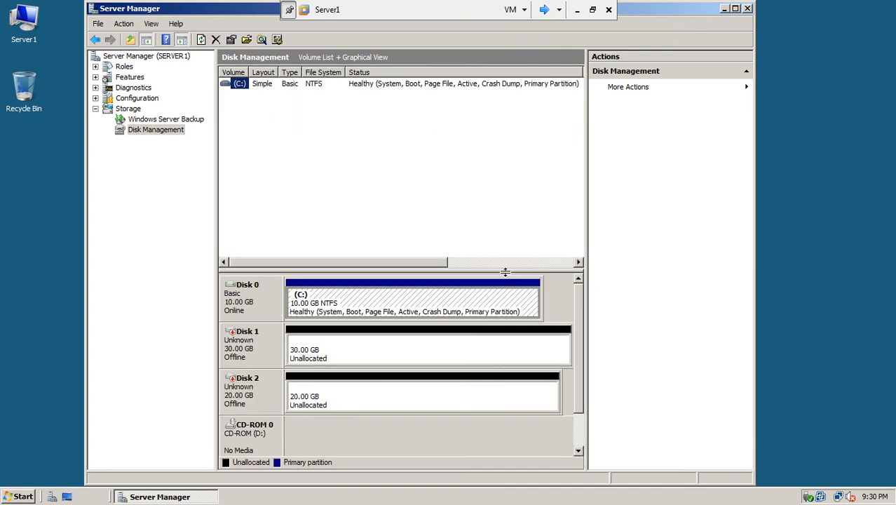
drag(504, 271, 499, 133)
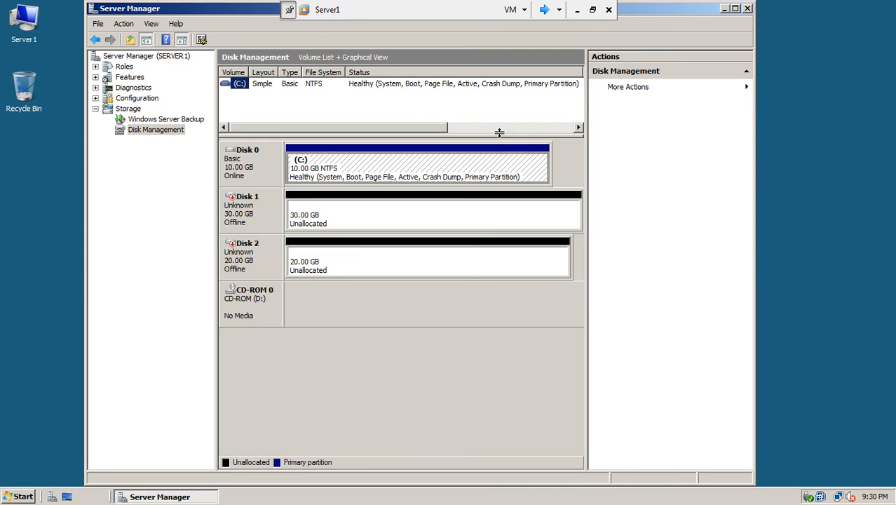
- Bring the offline Disk 1 and Disk 2 online
right_click(256, 220)
click(270, 219)
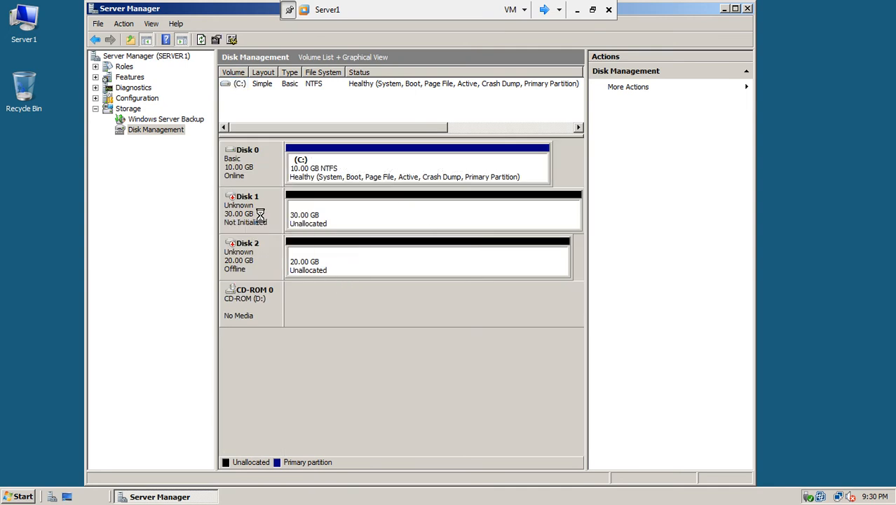
right_click(262, 255)
click(266, 256)
- Initialize Disk 1 and Disk 2 together with the MBR (Master Boot Record) partition style
right_click(253, 214)
click(260, 219)
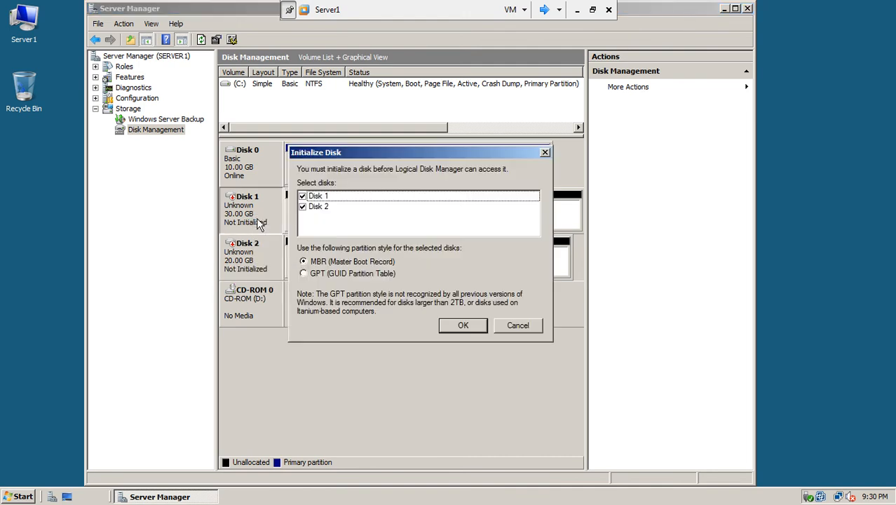
click(447, 324)
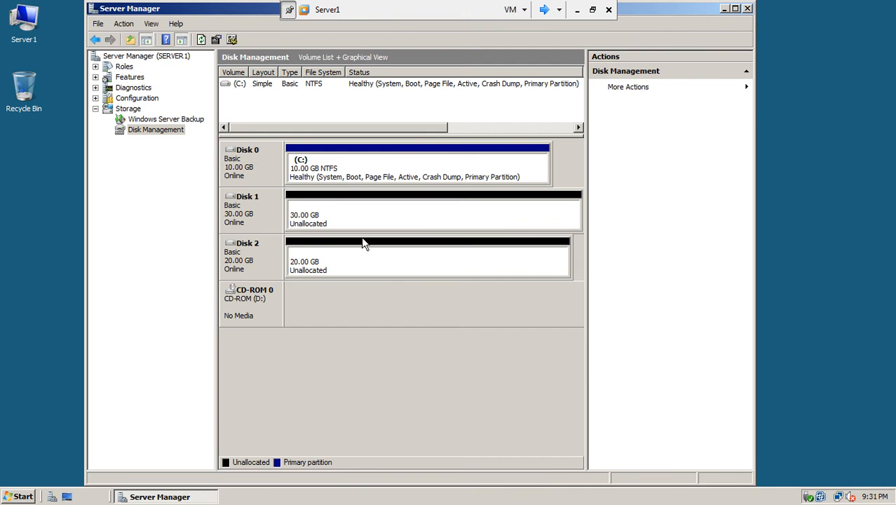
- Create a full-size simple volume on Disk 1 as drive E:, quick-formatted with NTFS and labelled New Volume
right_click(353, 217)
click(361, 224)
click(467, 316)
click(464, 317)
click(465, 315)
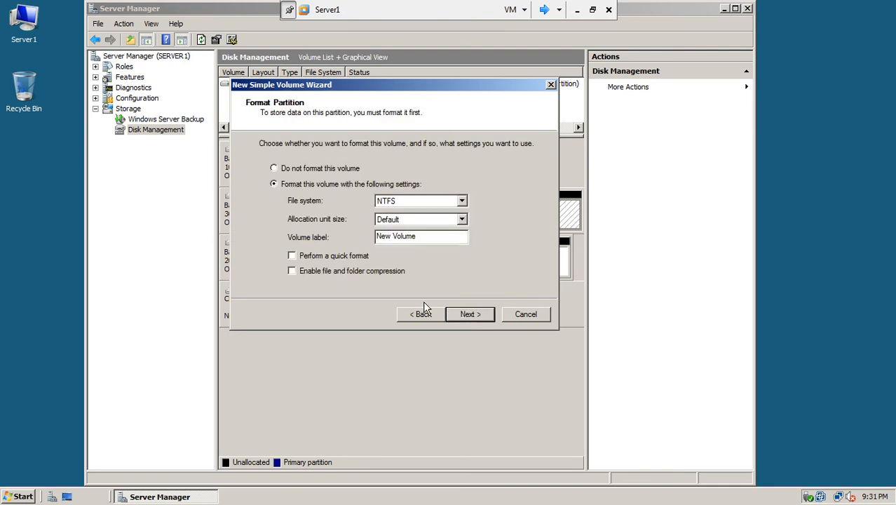
click(336, 256)
click(458, 314)
click(469, 314)
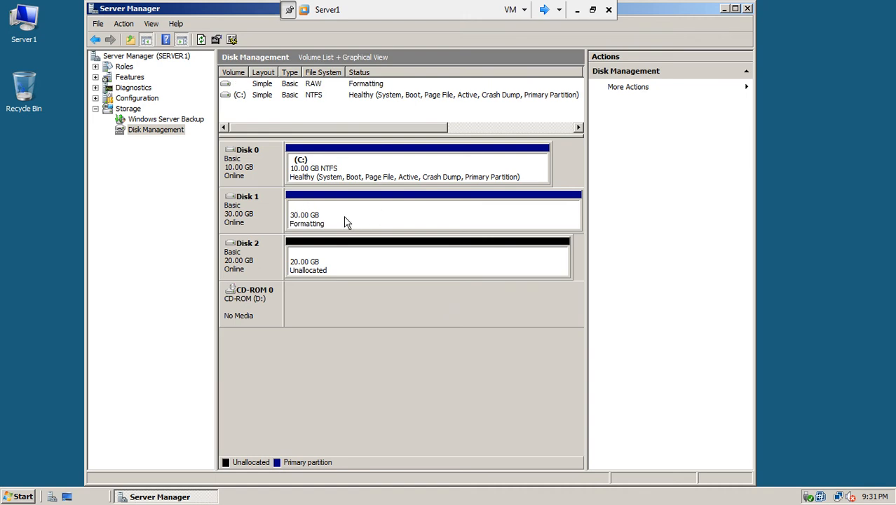
- Create a 20477 MB simple volume on Disk 2 as drive F:, quick-formatted with NTFS and labelled New Volume
right_click(333, 265)
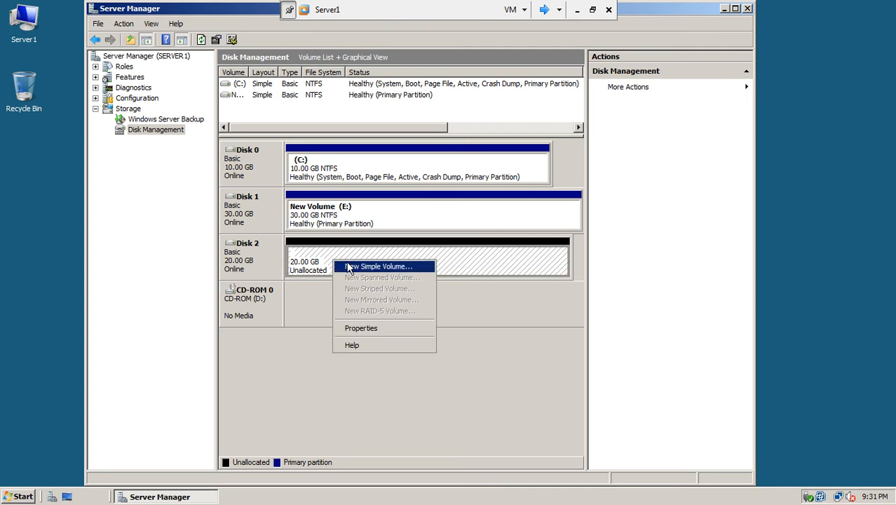
click(351, 267)
click(476, 315)
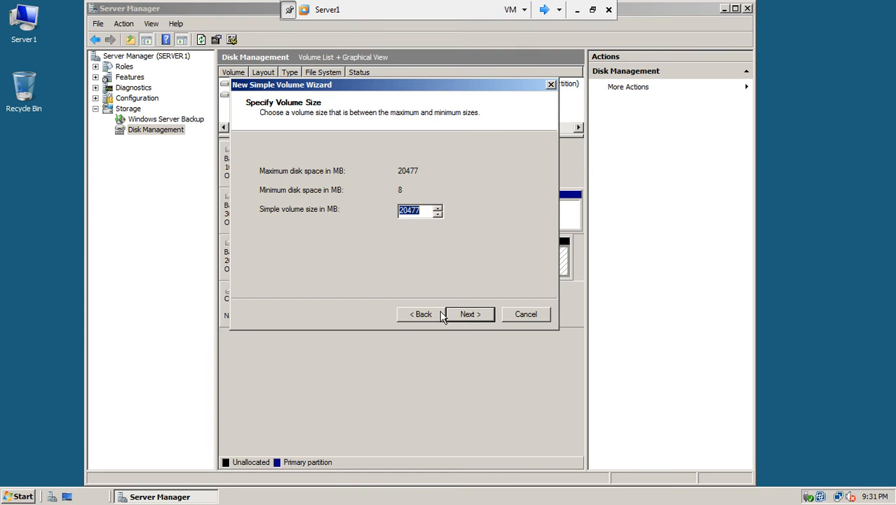
click(467, 317)
click(467, 317)
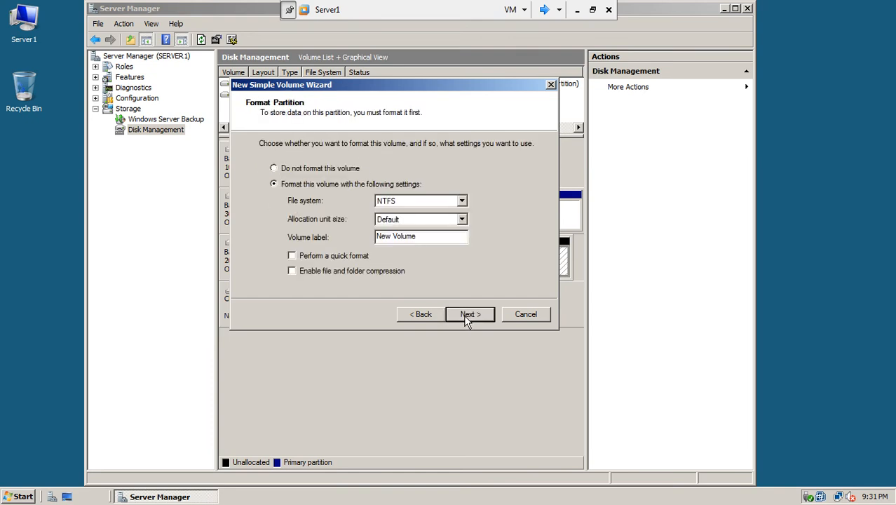
click(338, 257)
click(470, 314)
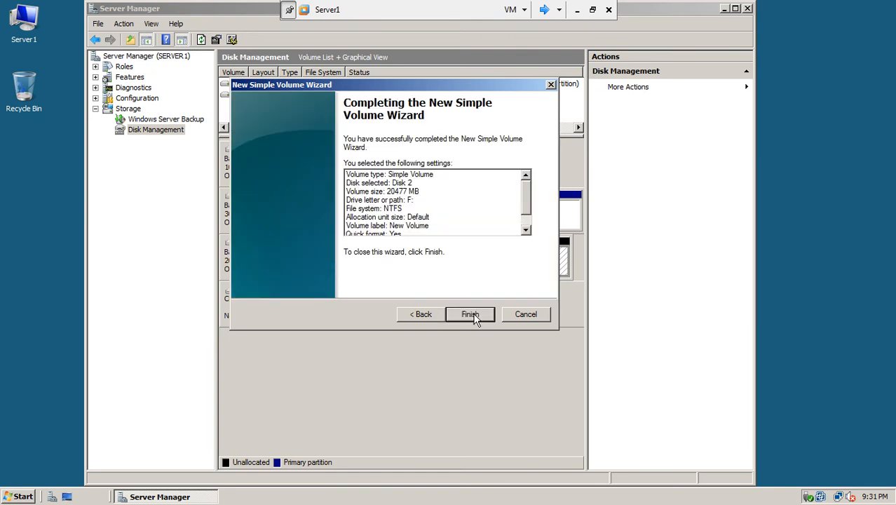
click(472, 315)
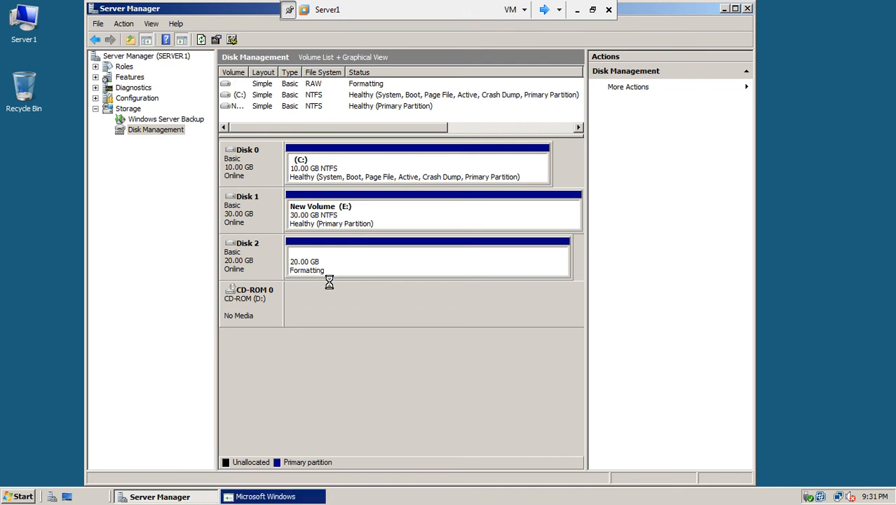
- Accept the Windows request to format drive F:, run a quick NTFS format on it and close the format window
click(273, 497)
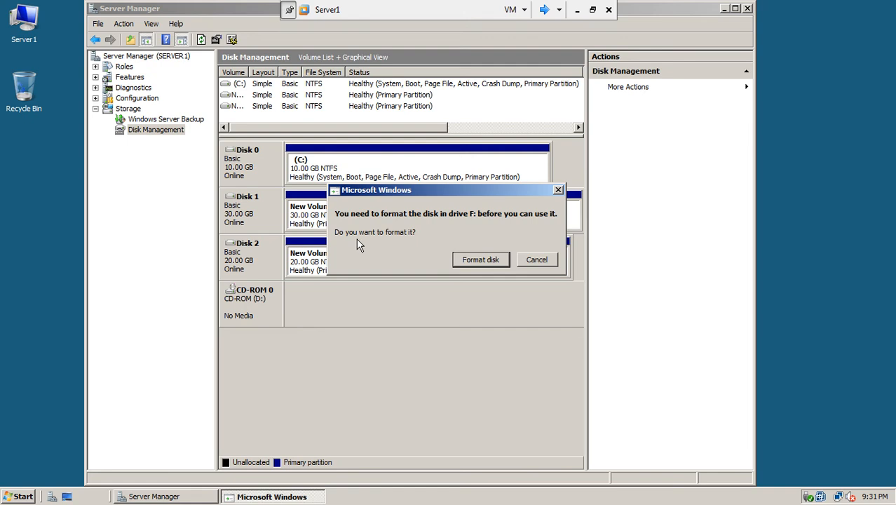
click(481, 261)
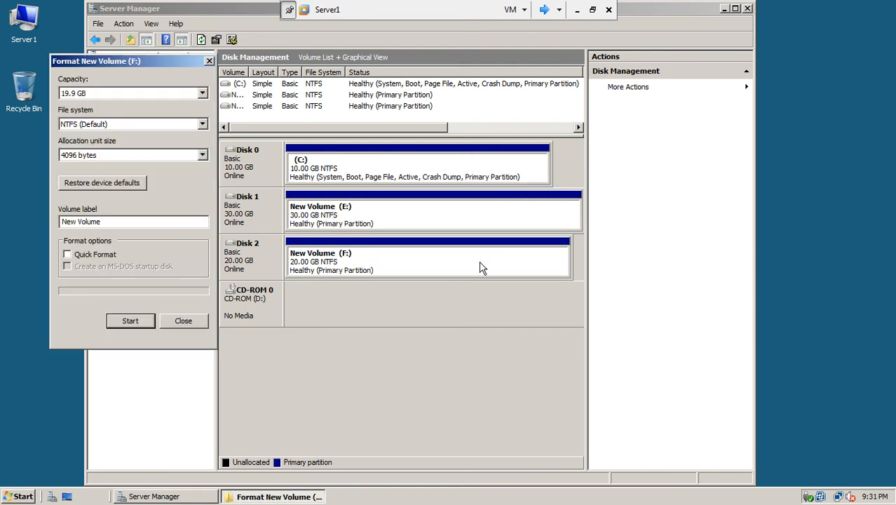
click(102, 255)
click(119, 324)
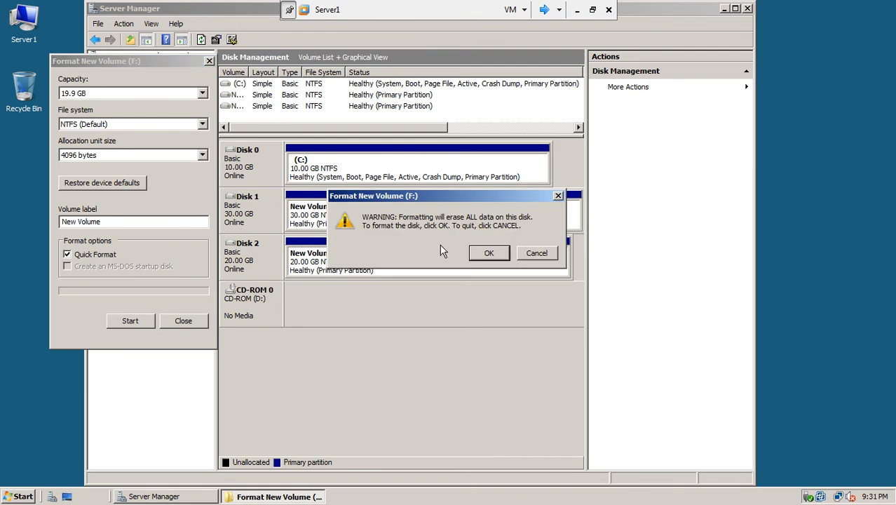
click(479, 253)
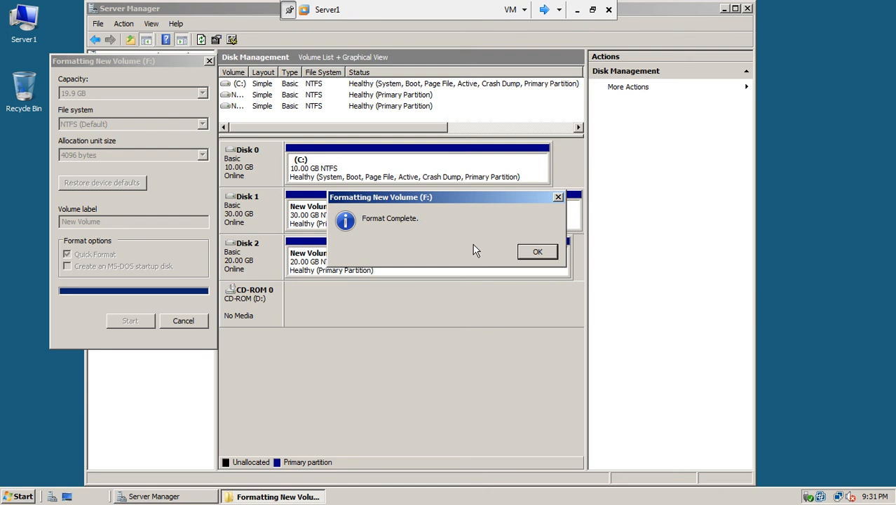
click(533, 254)
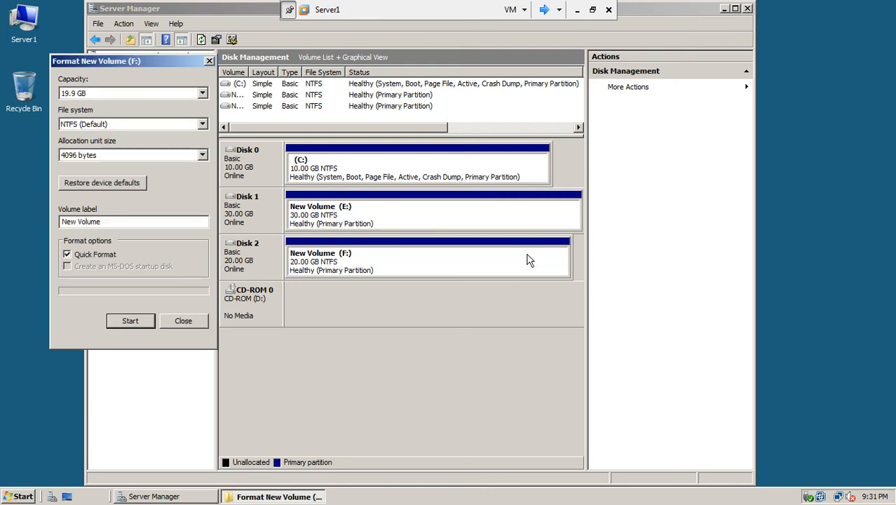
click(181, 319)
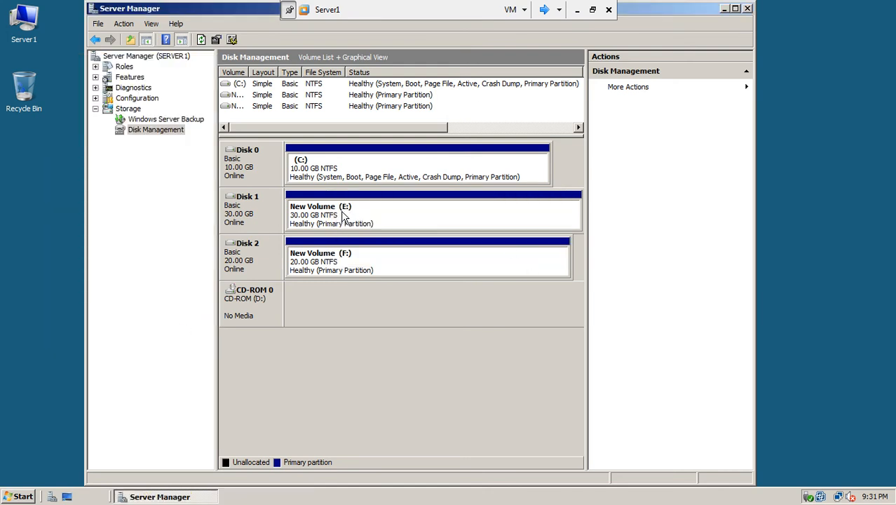
- Add the Windows Server Backup feature, without Command-line Tools, and start its installation on Server1
click(95, 77)
click(129, 79)
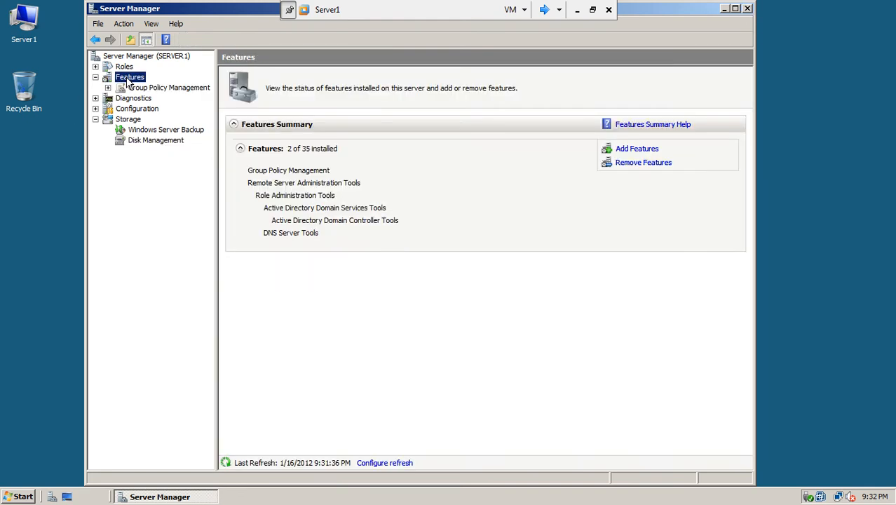
click(638, 150)
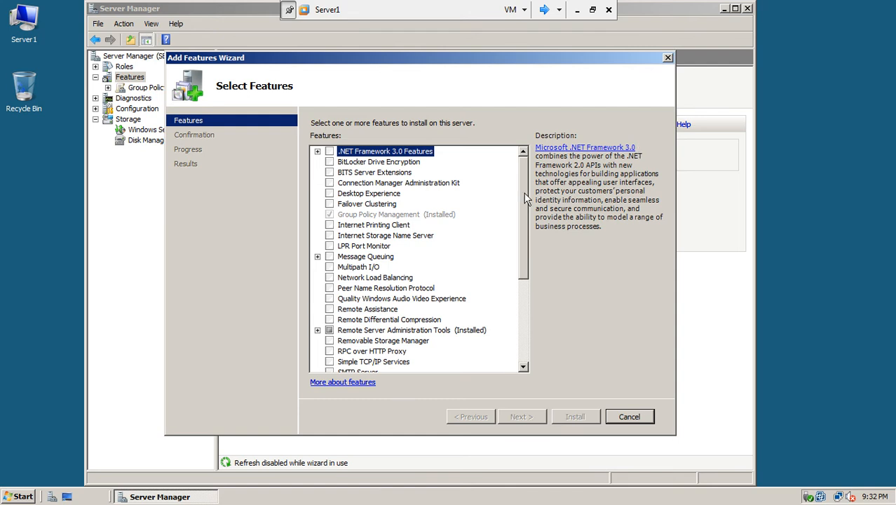
drag(524, 195, 518, 285)
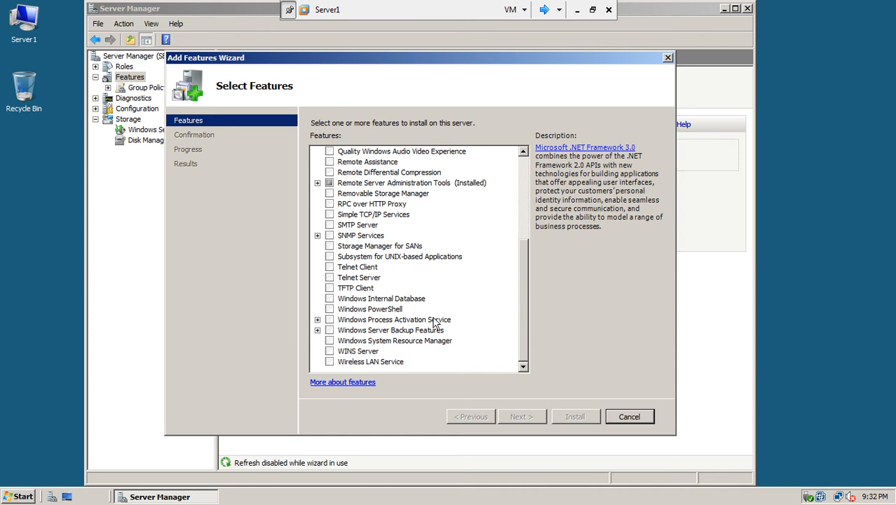
click(329, 331)
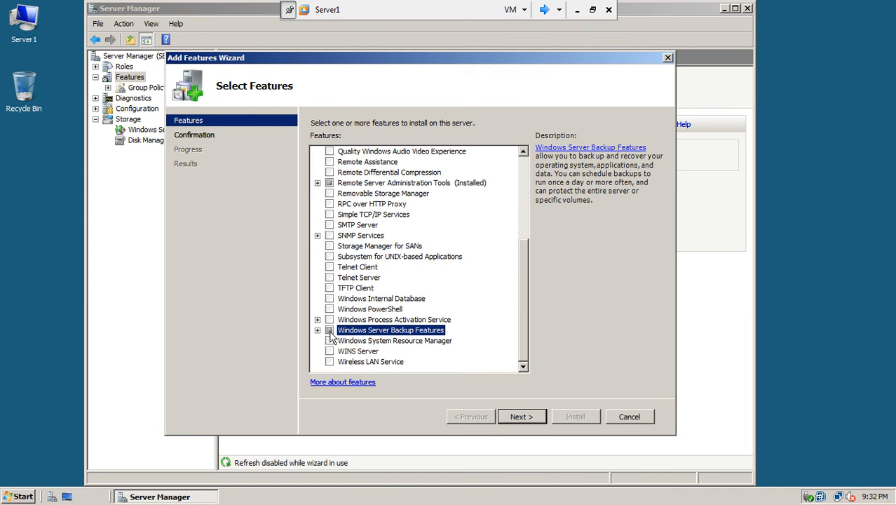
click(318, 330)
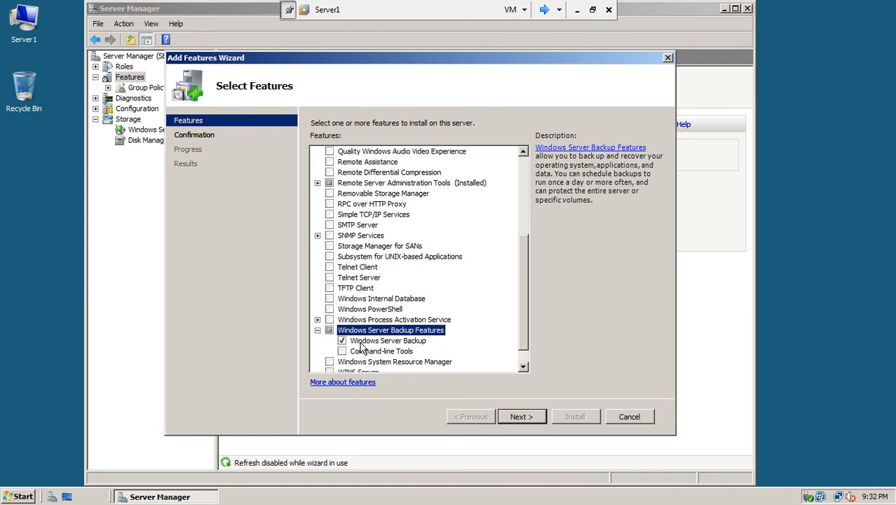
click(415, 343)
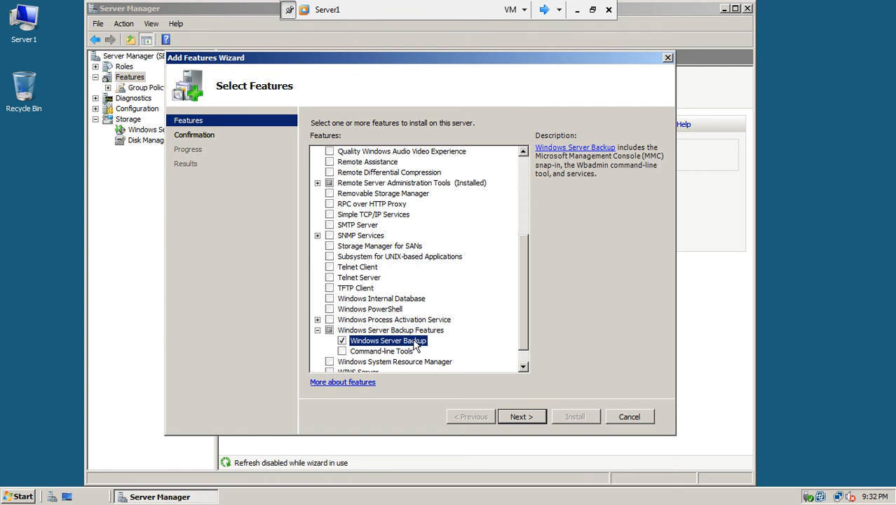
click(536, 416)
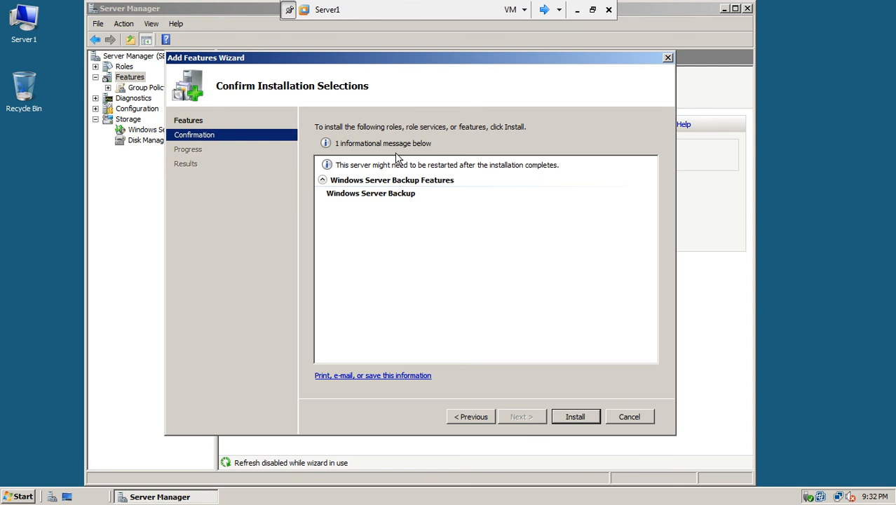
click(573, 418)
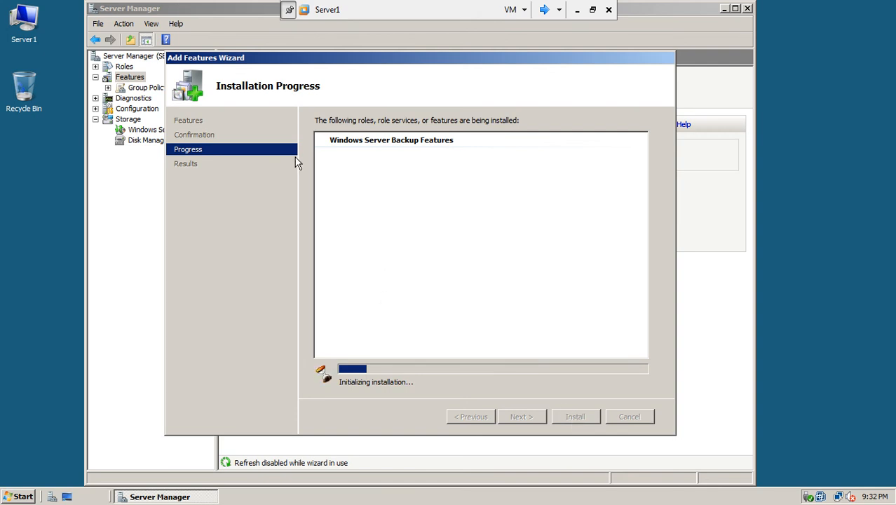
- Switch to the Server2 virtual machine and unlock it with the Administrator account password
click(544, 9)
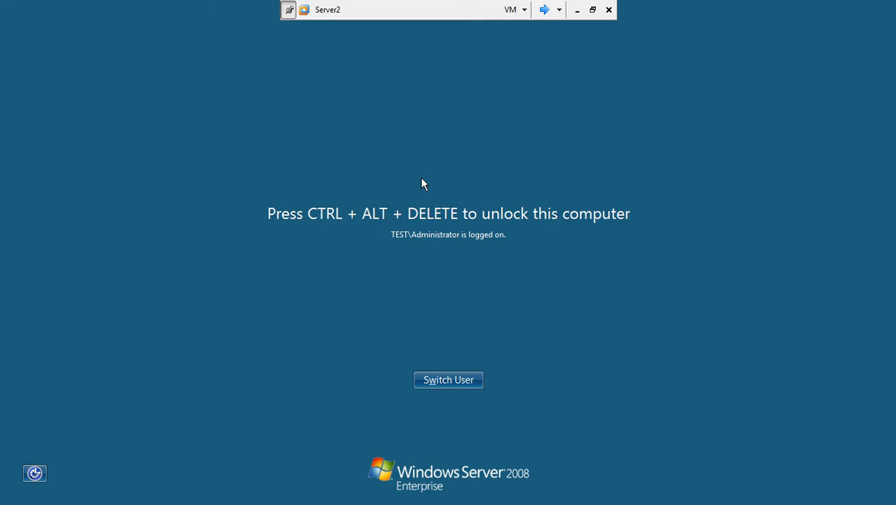
key(ctrl+alt+End)
text(••••••••)
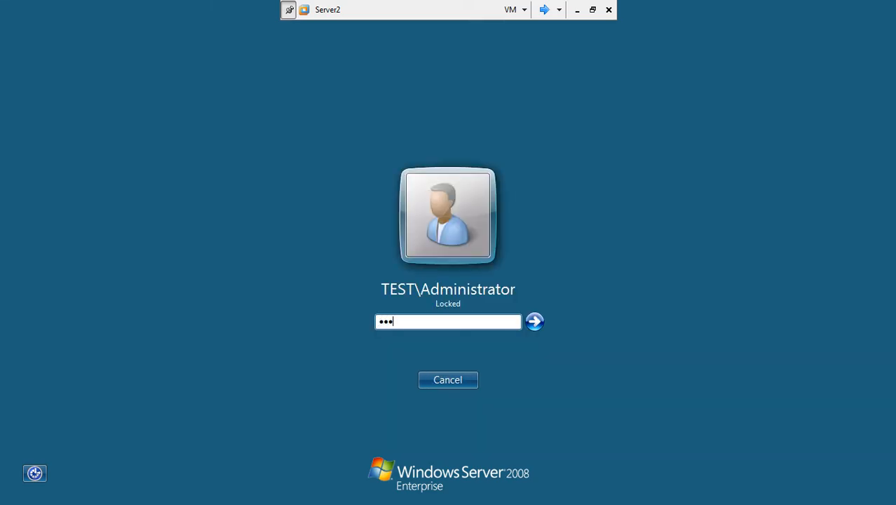
key(Return)
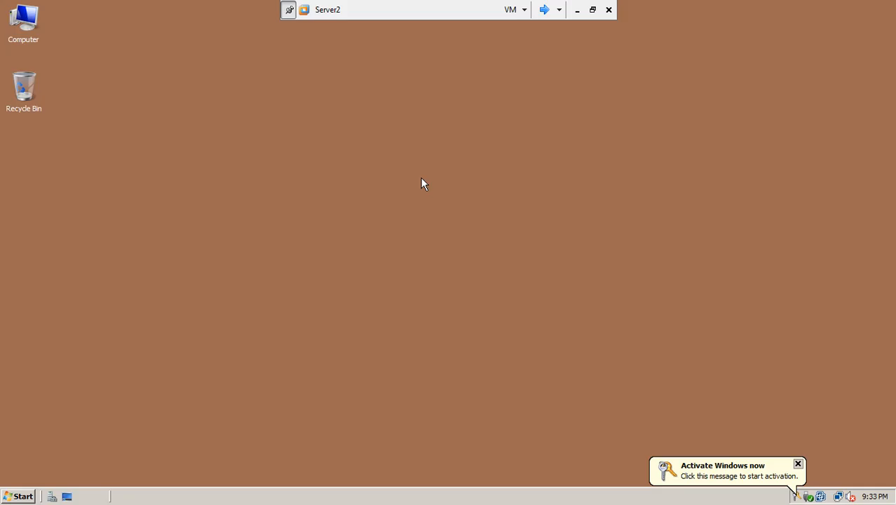
- Shut down Server2 with Hardware: Installation (Planned) as the shutdown reason
click(21, 496)
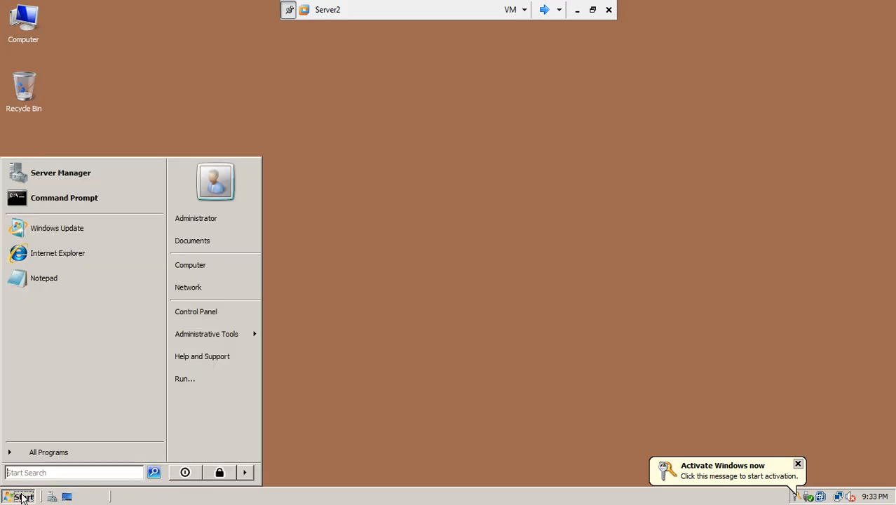
click(245, 472)
click(274, 474)
click(401, 210)
click(401, 242)
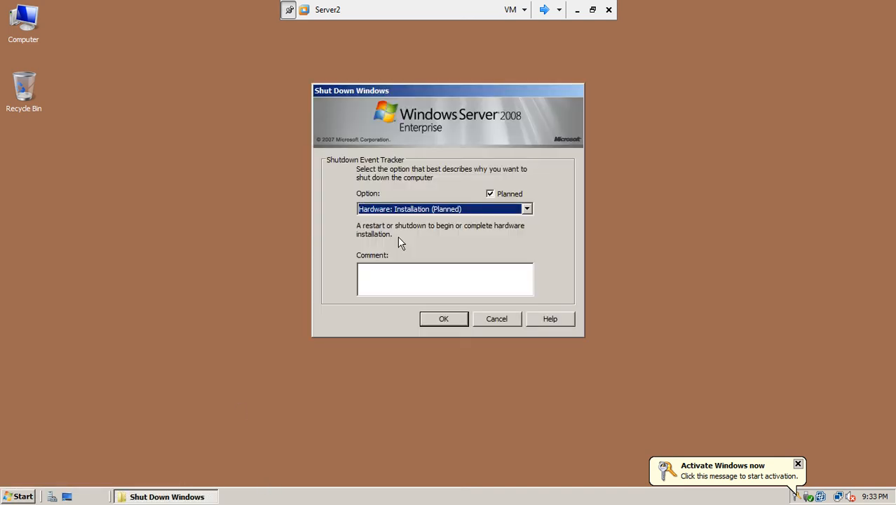
click(430, 319)
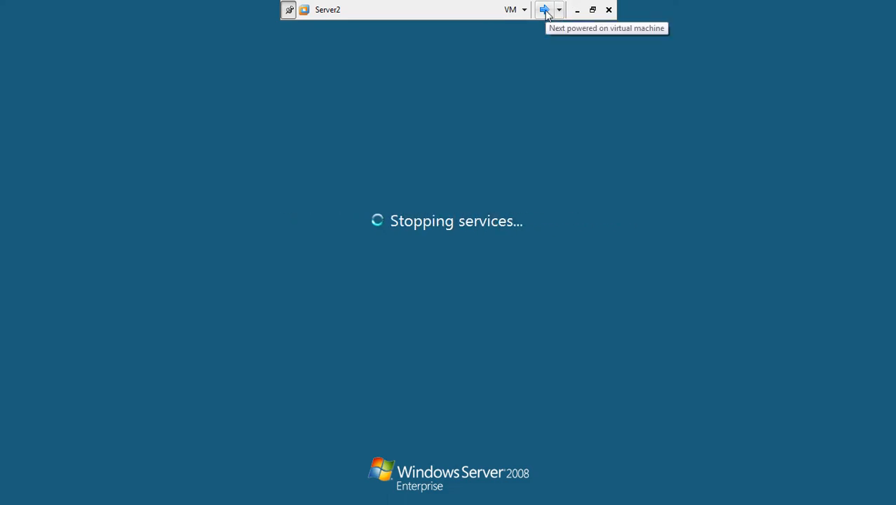
- Switch back to the Server1 virtual machine and close the finished Add Features Wizard and Server Manager
click(545, 10)
click(545, 9)
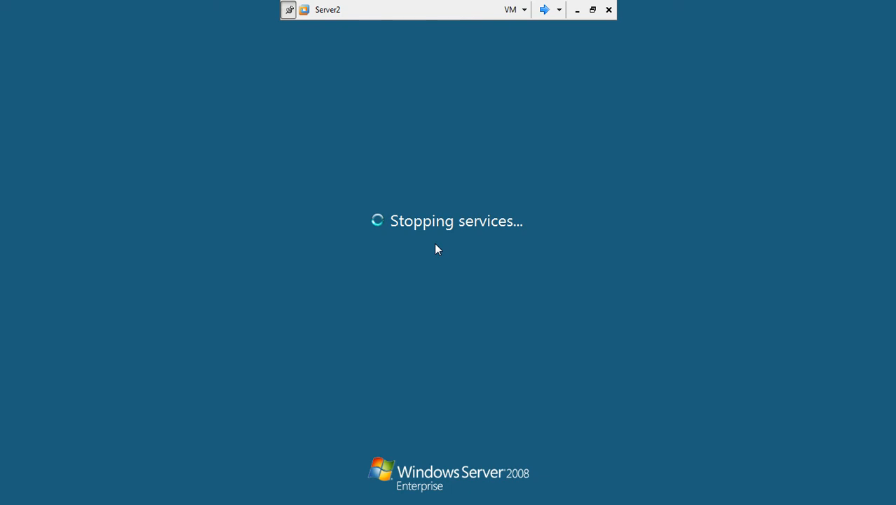
click(544, 9)
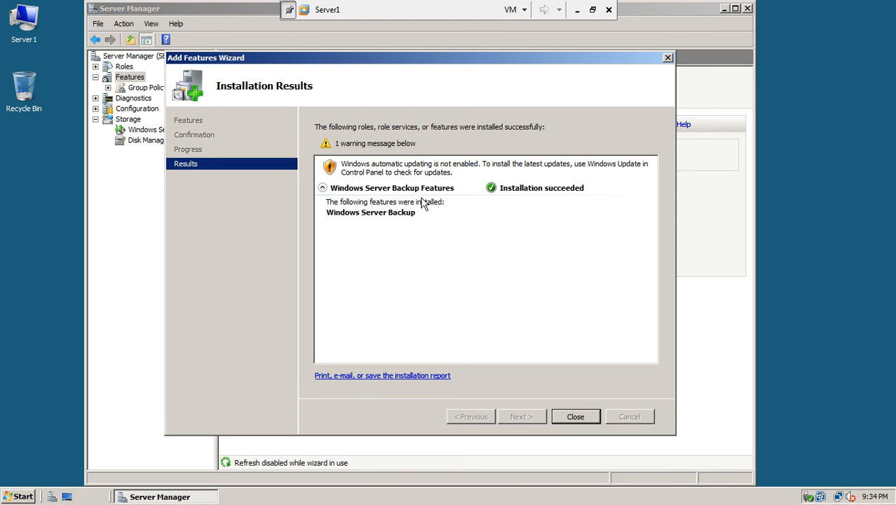
click(575, 418)
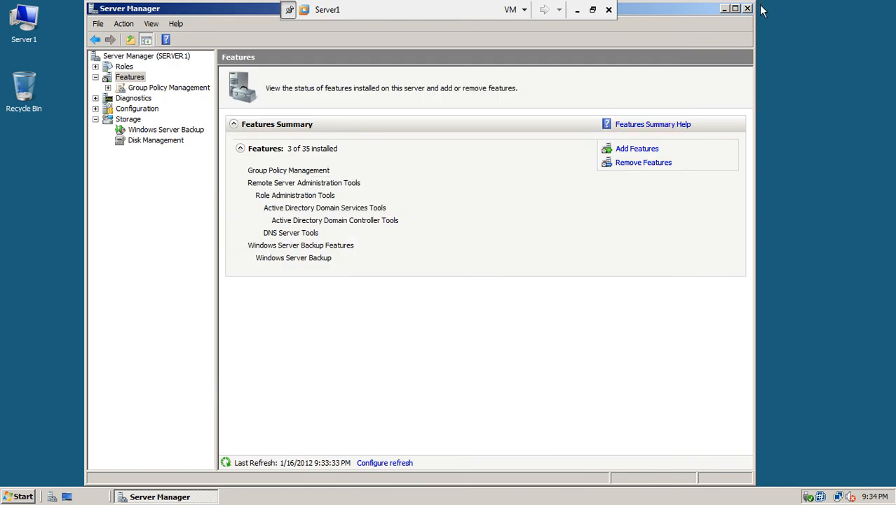
click(747, 9)
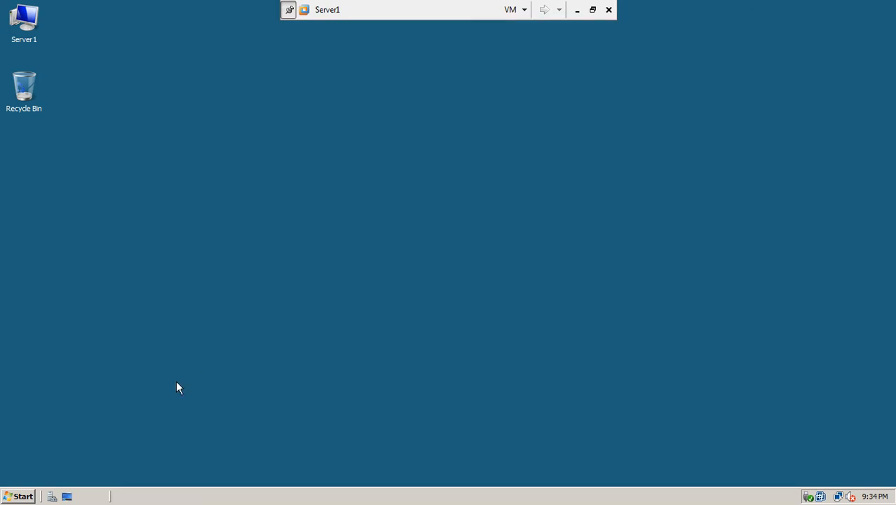
- Open the Windows Server Backup administrative tool on Server1 and show its console tree
click(21, 496)
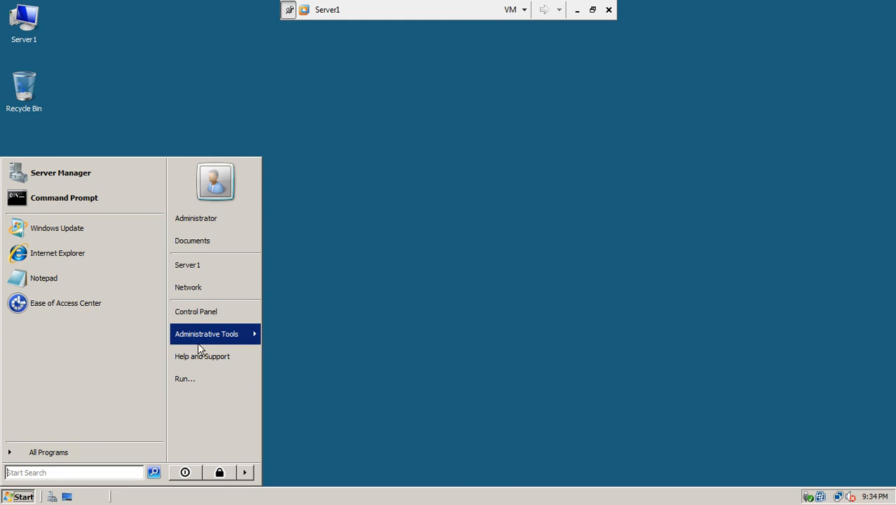
mouse_move(198, 344)
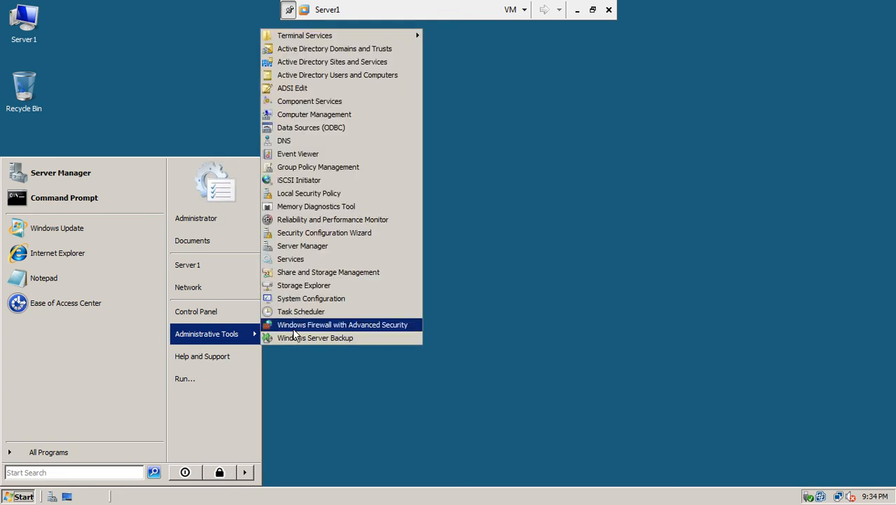
click(314, 339)
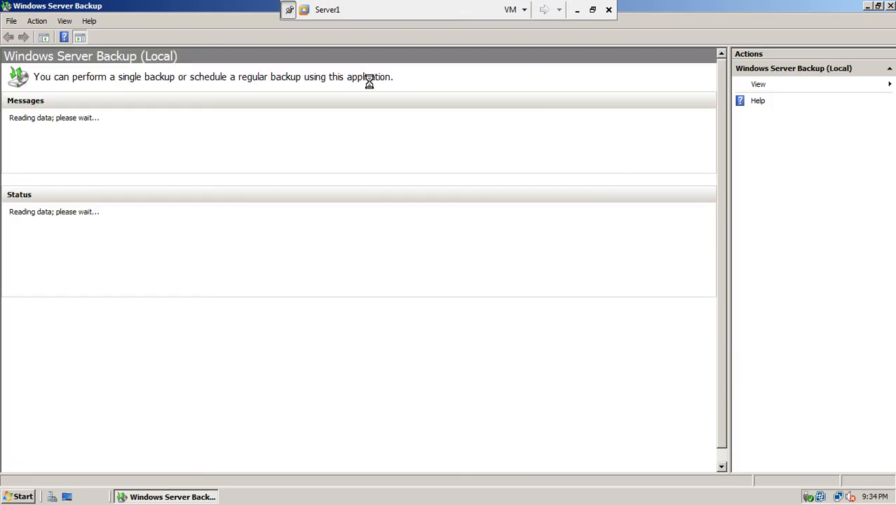
click(46, 39)
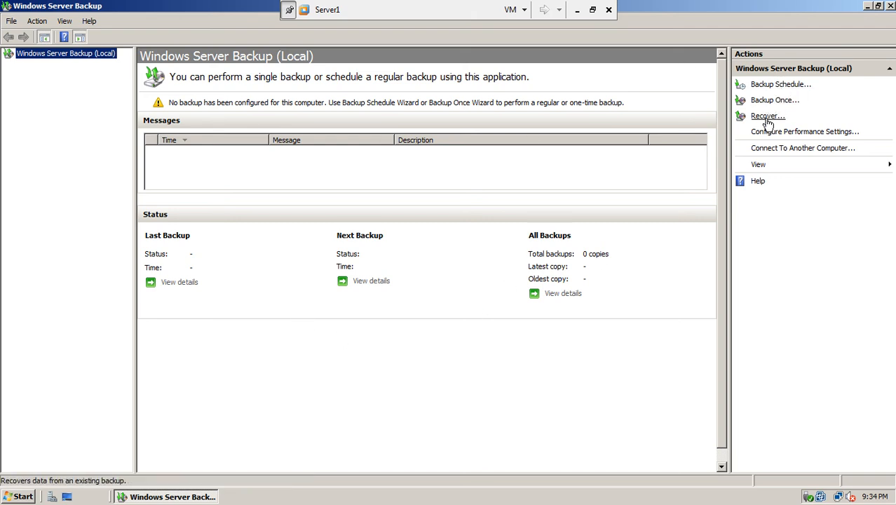
- Start a backup schedule with a custom configuration that excludes volumes E: and F: and backs up only Local disk (C:)
click(781, 85)
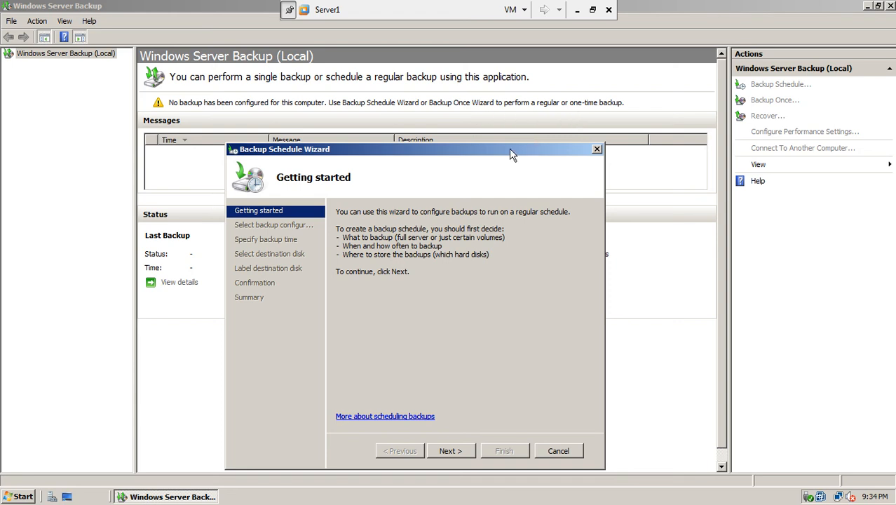
drag(511, 154, 553, 91)
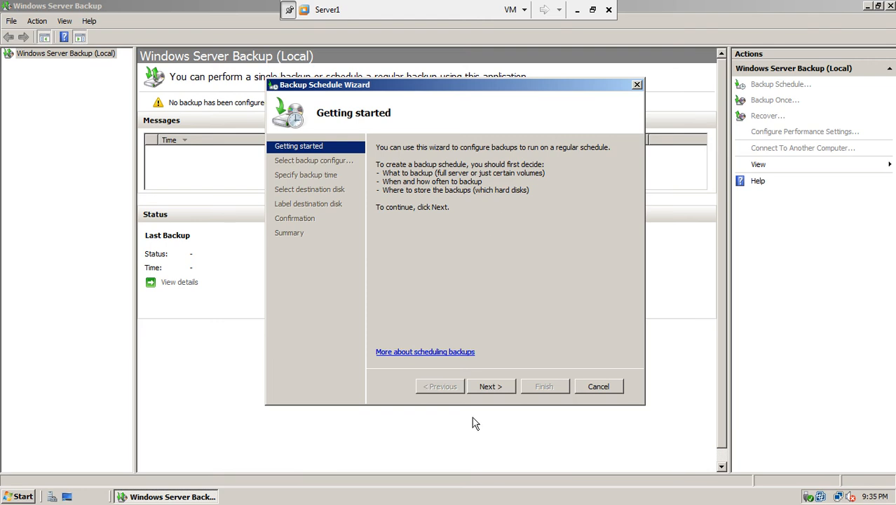
click(502, 386)
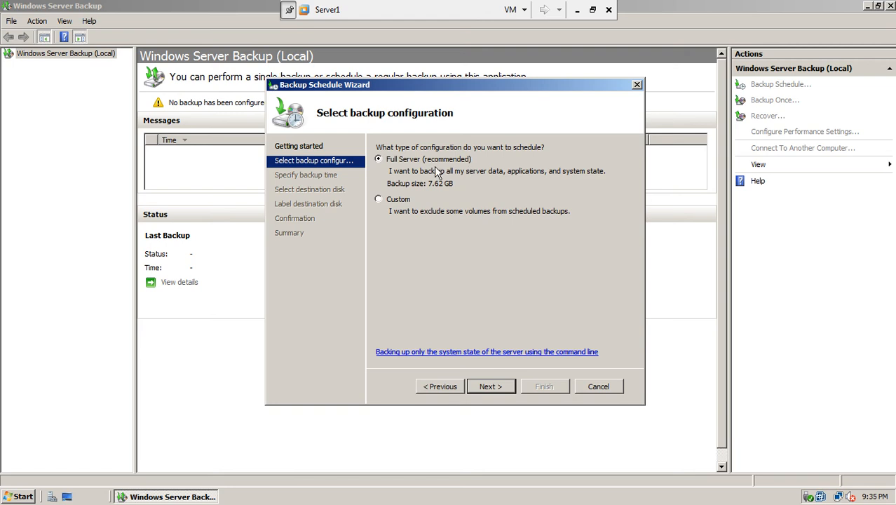
click(381, 201)
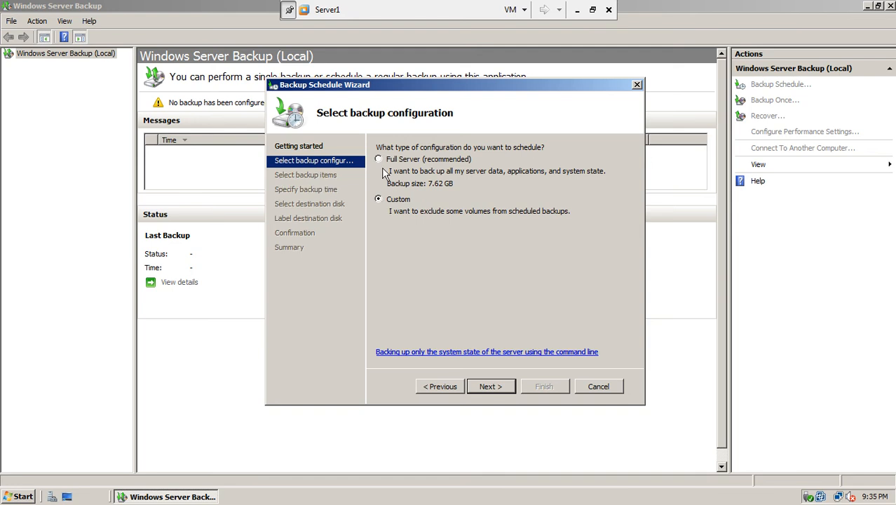
click(490, 385)
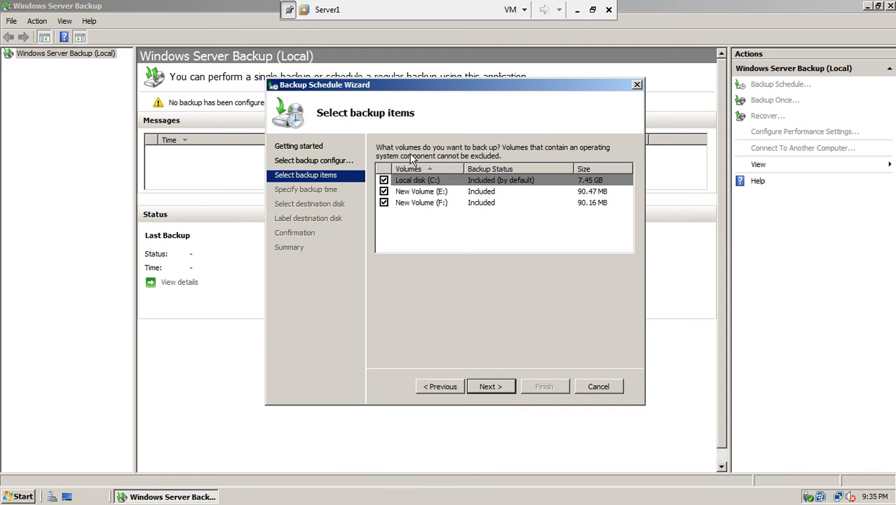
click(383, 192)
click(384, 203)
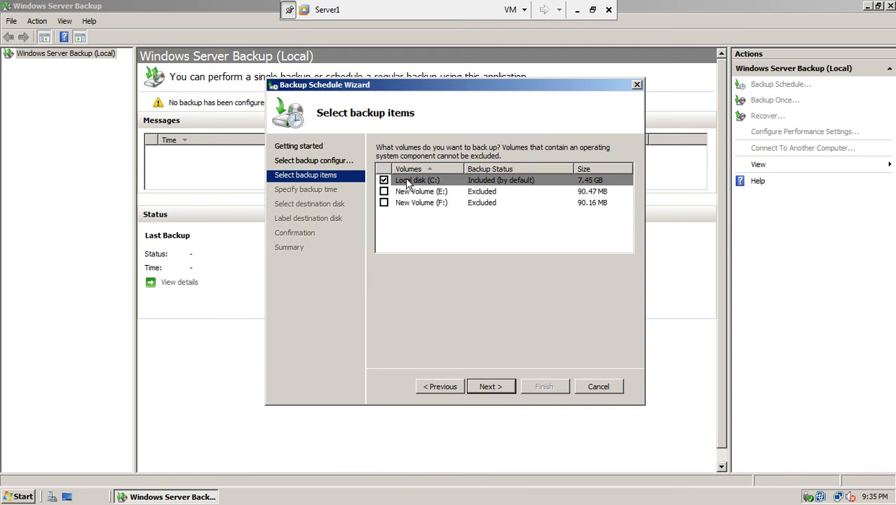
click(495, 387)
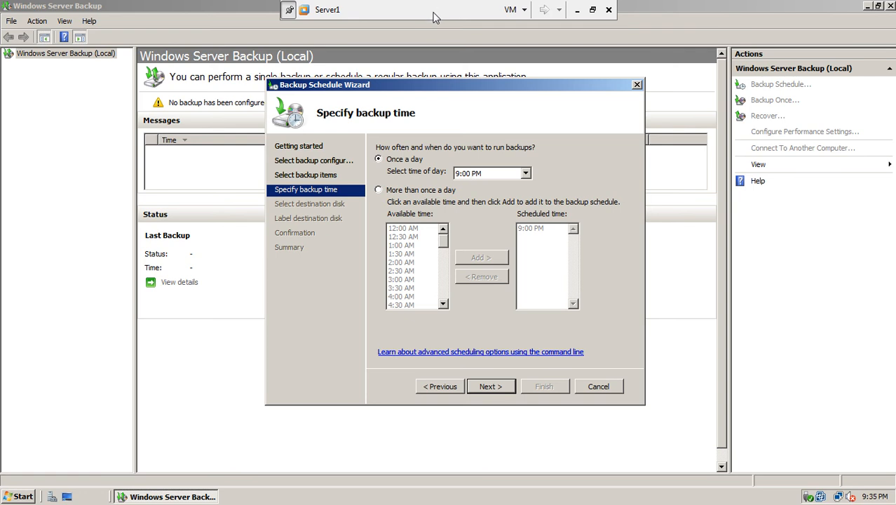
- Try the option for several backups a day, but settle the schedule on once a day at 9:00 PM
click(379, 193)
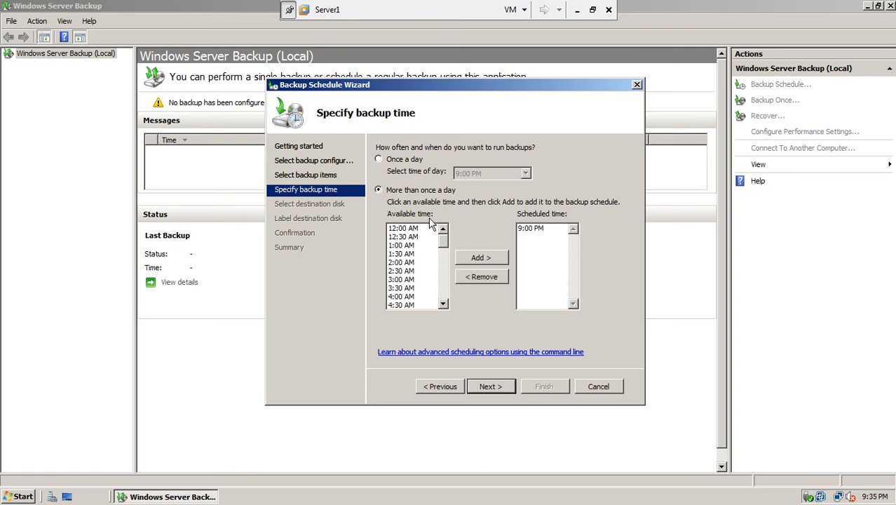
click(409, 272)
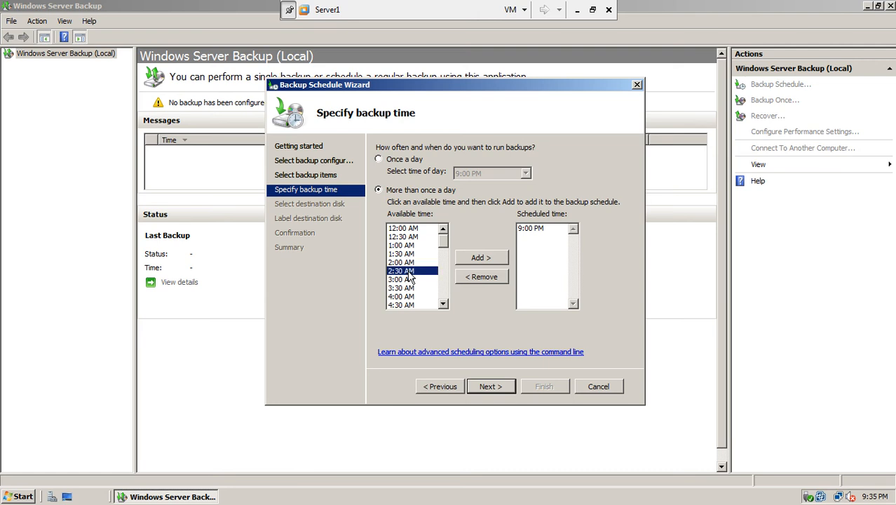
click(407, 296)
click(404, 161)
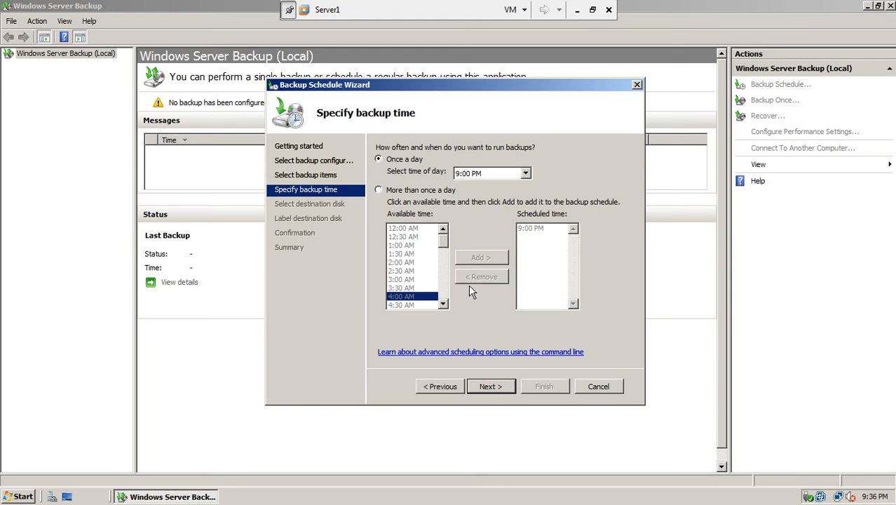
click(491, 387)
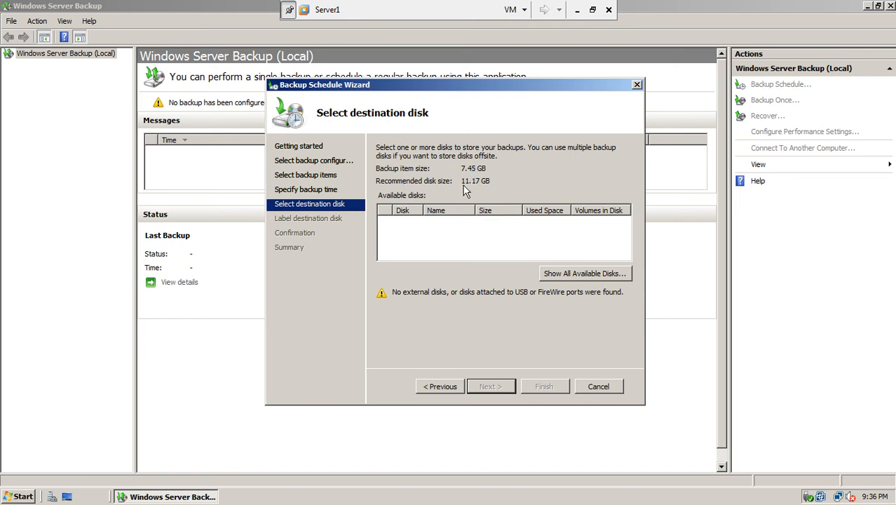
- Add the 20 GB Disk 2 to the available disks and select it as the backup destination
click(559, 276)
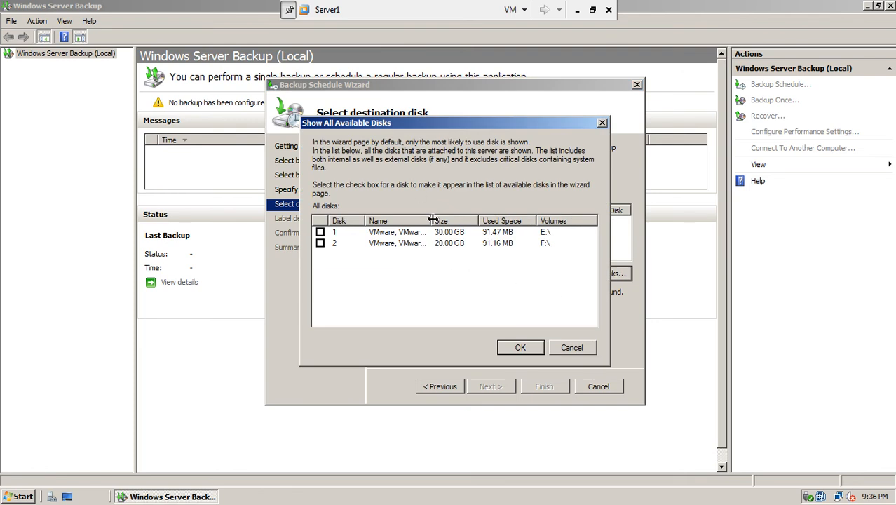
drag(433, 217, 456, 218)
click(321, 243)
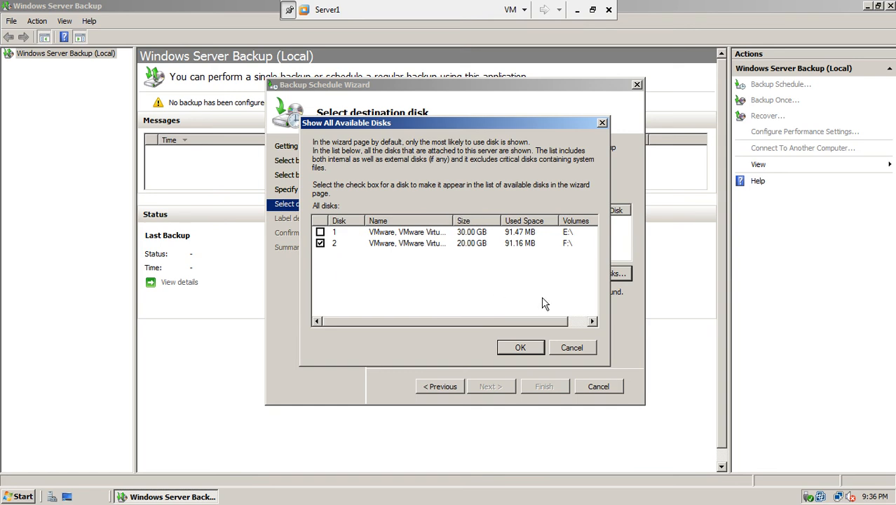
click(516, 350)
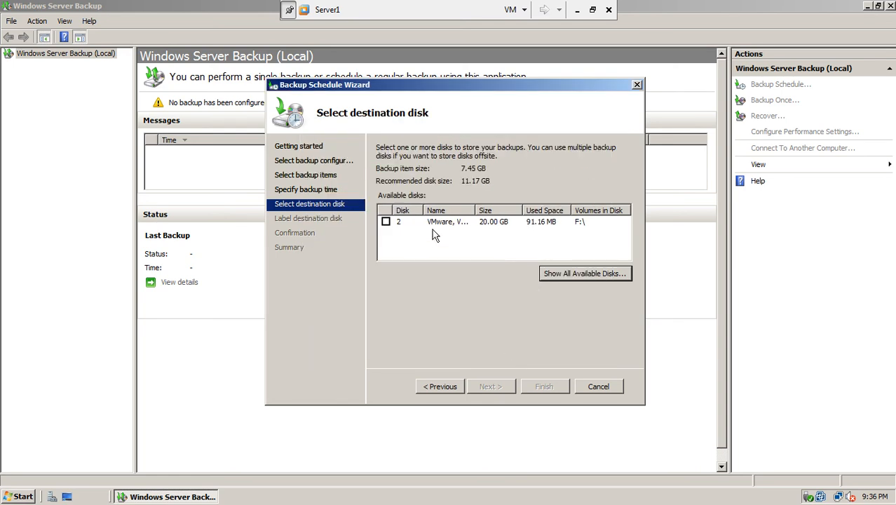
click(386, 221)
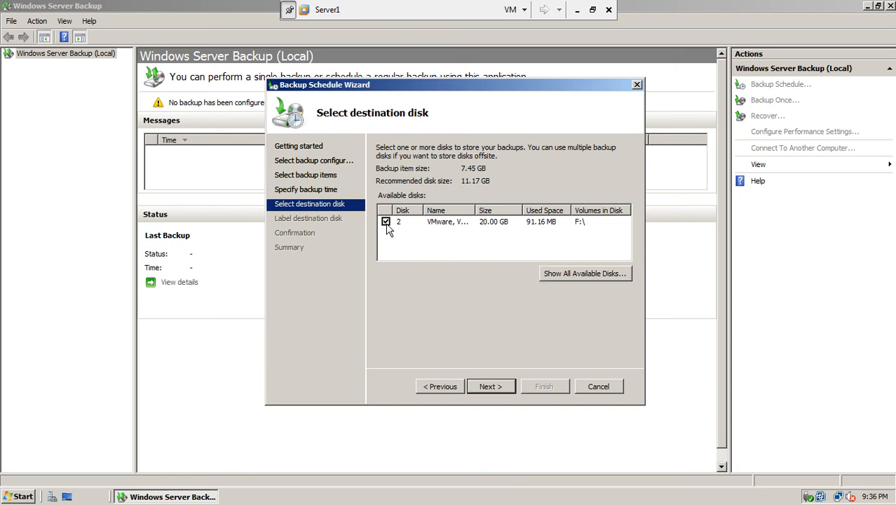
click(491, 387)
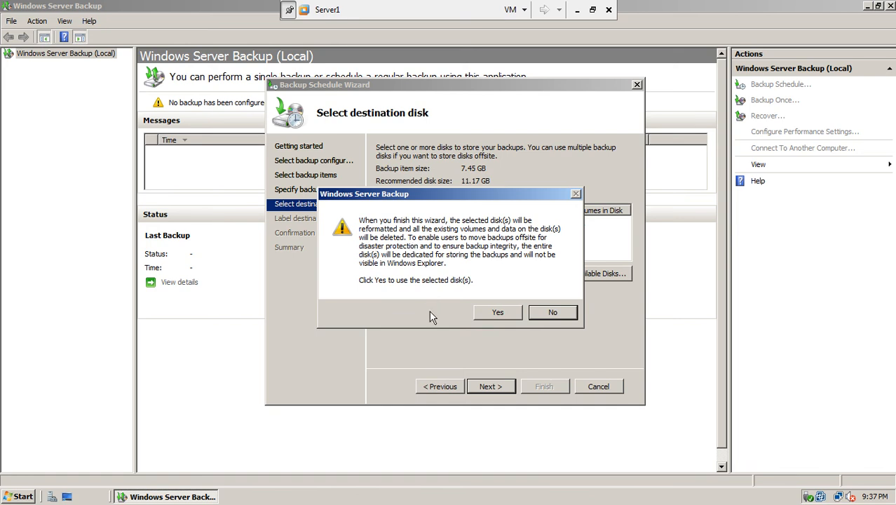
- Accept the reformatting of the destination disk, keep its suggested label and finish creating the backup schedule
drag(465, 193, 276, 219)
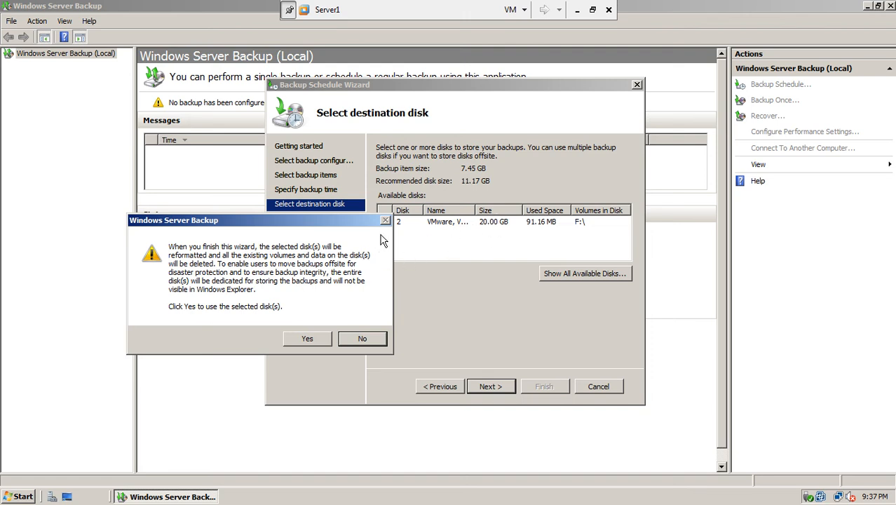
click(303, 339)
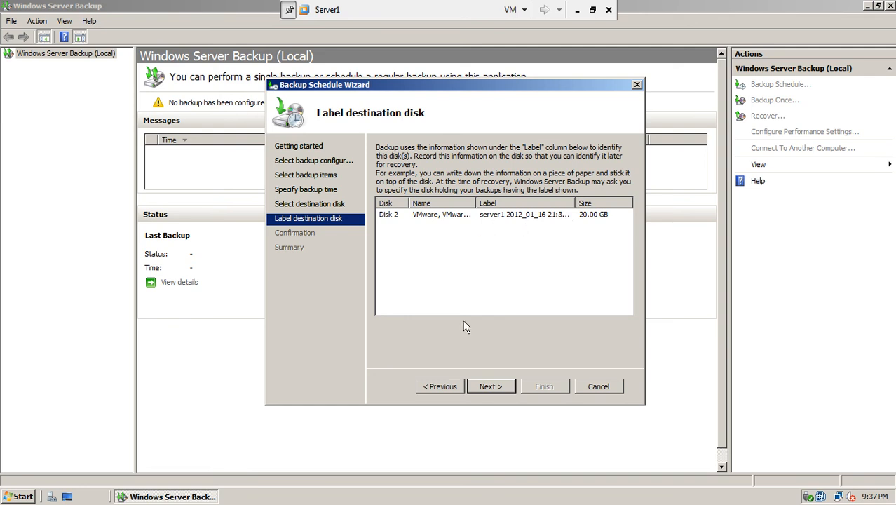
click(487, 391)
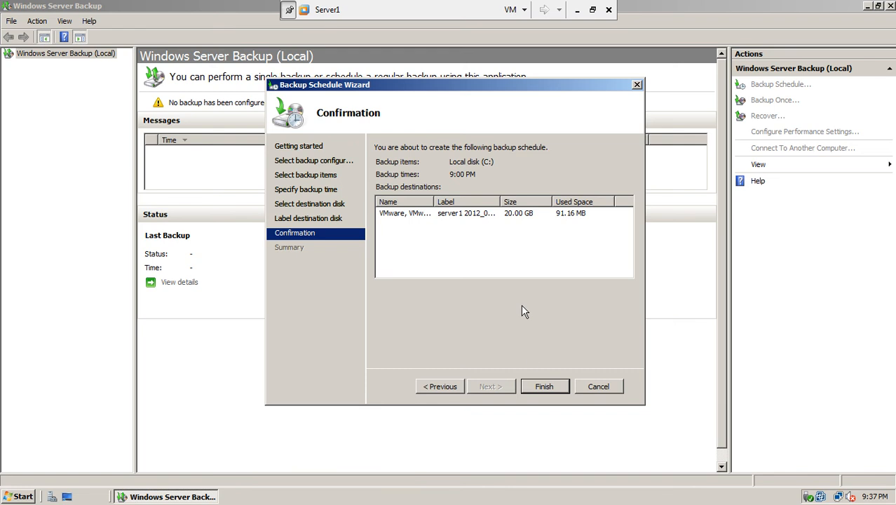
click(545, 386)
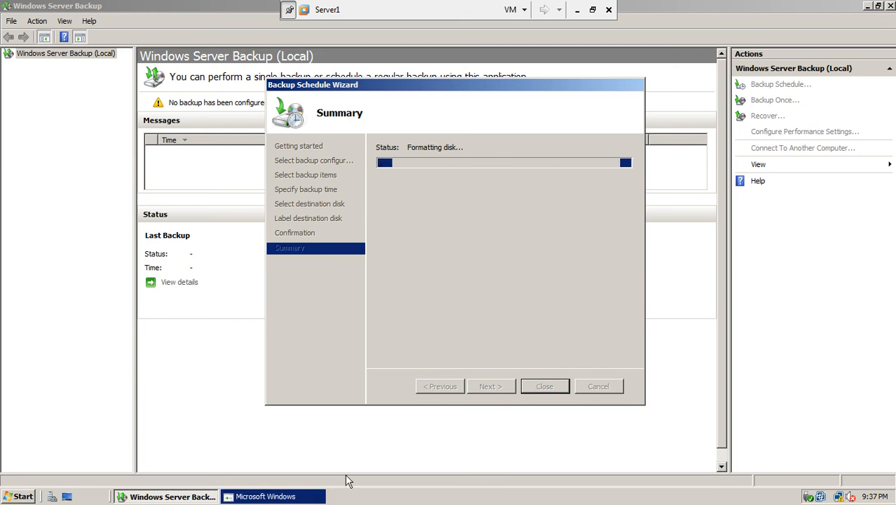
- Try to format drive F: from the Windows format request and dismiss the dialog
click(274, 496)
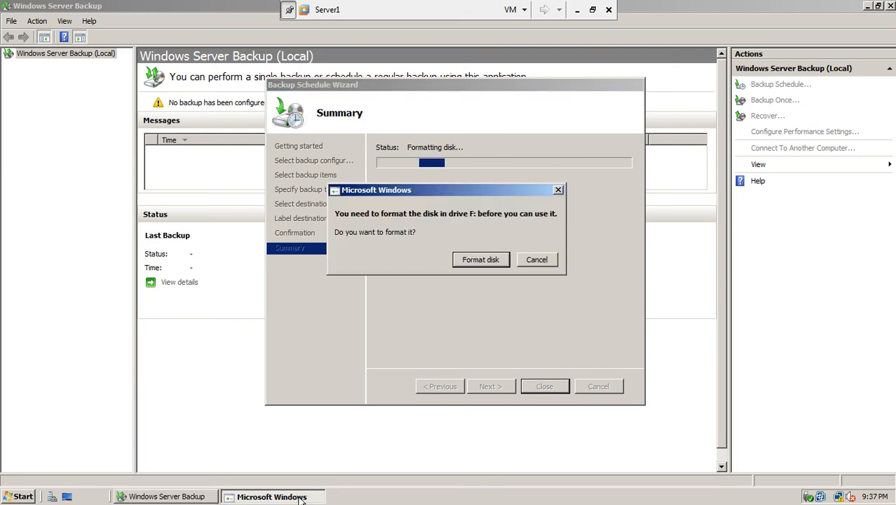
click(473, 261)
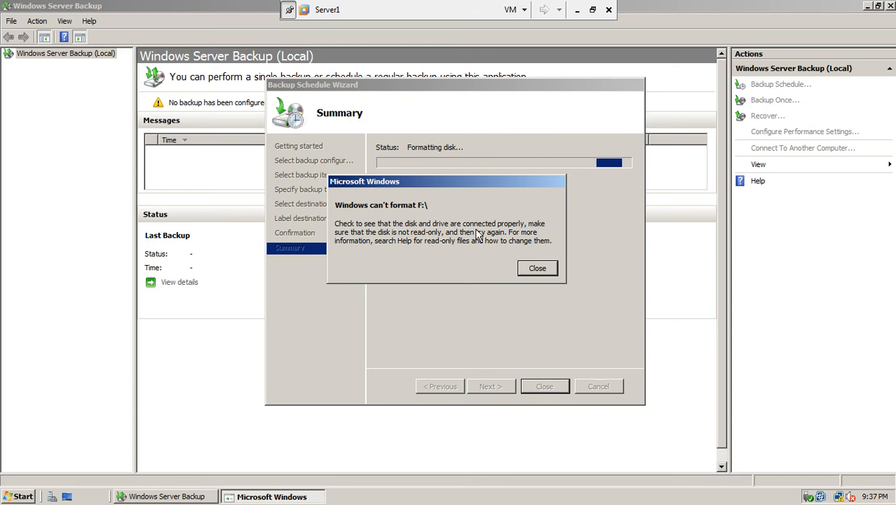
click(530, 268)
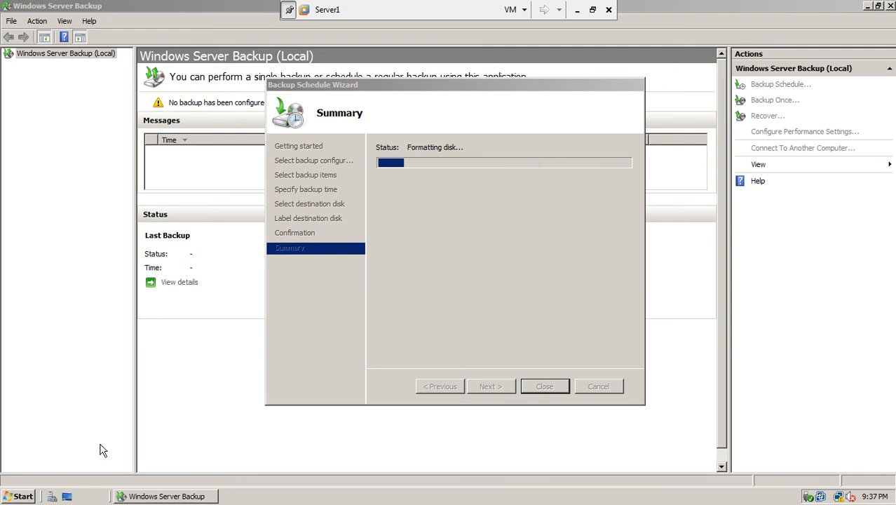
- Check the drives listed for Server1, close that window and exit the finished Backup Schedule Wizard
click(19, 495)
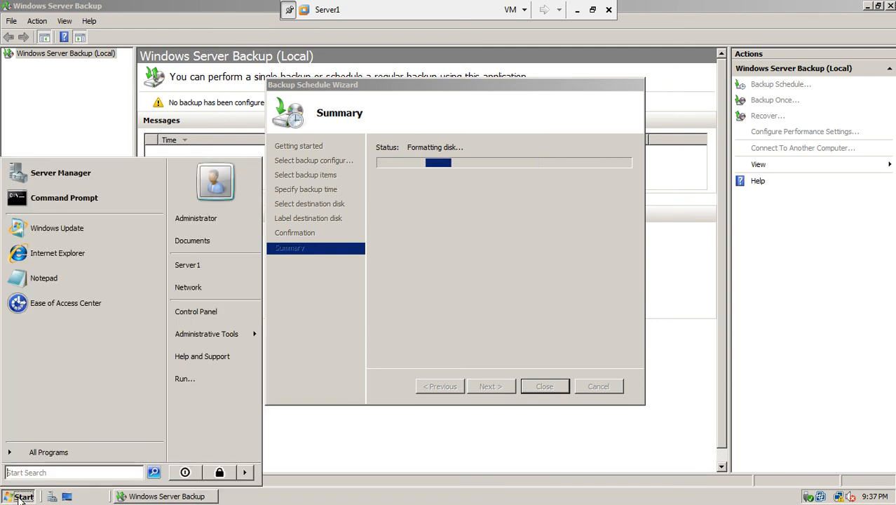
click(204, 270)
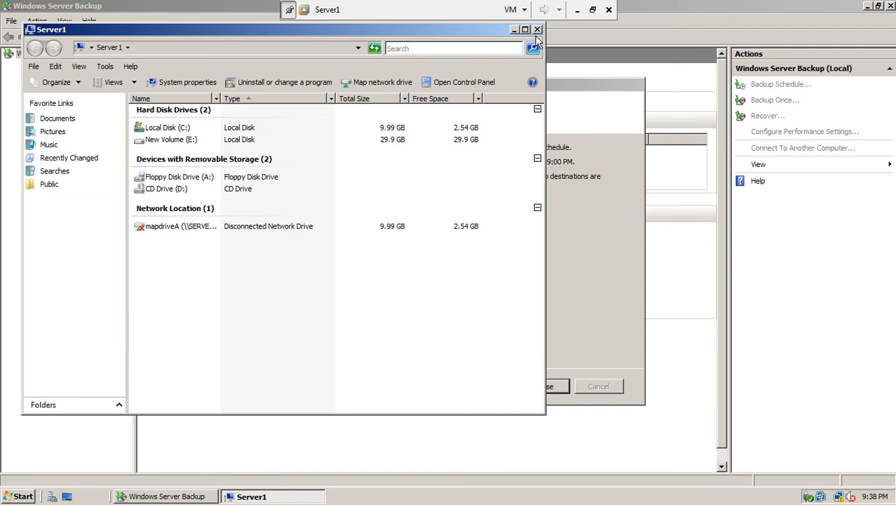
click(537, 30)
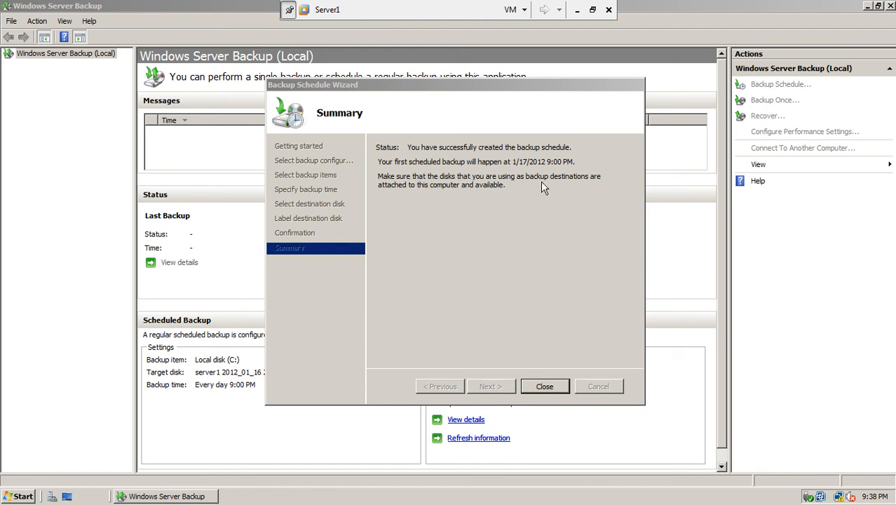
click(545, 387)
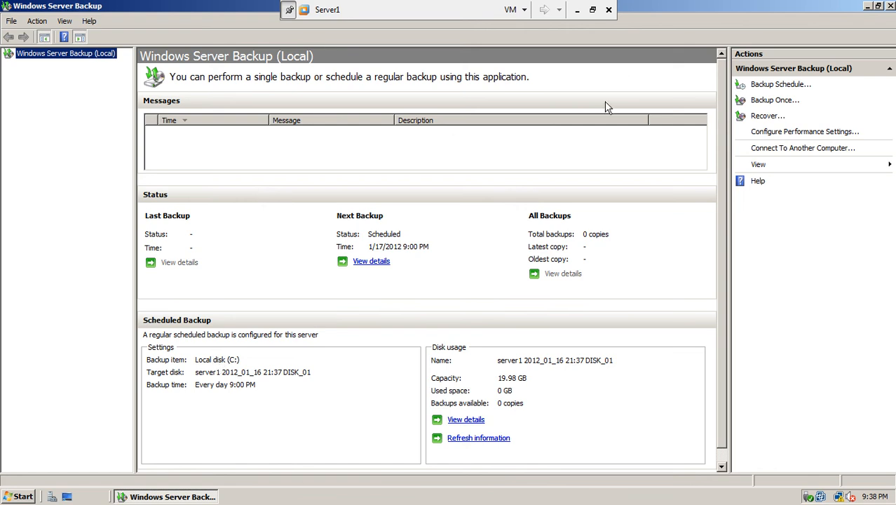
- Try the different-options choice for a one-time backup, but run it with the same options as the scheduled backup
click(775, 101)
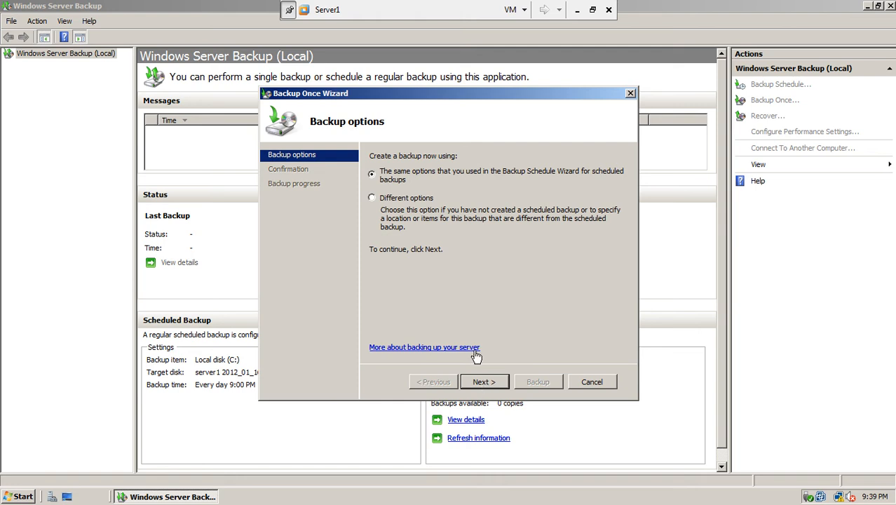
click(372, 199)
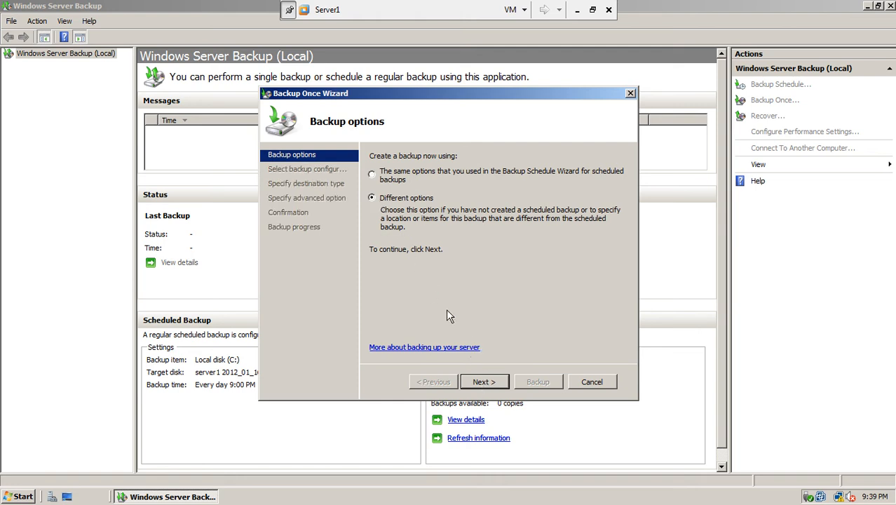
click(484, 385)
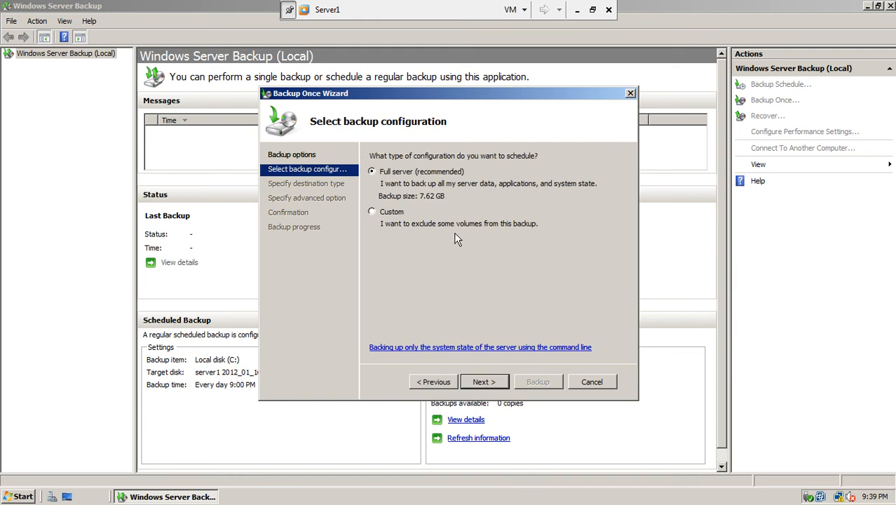
click(434, 386)
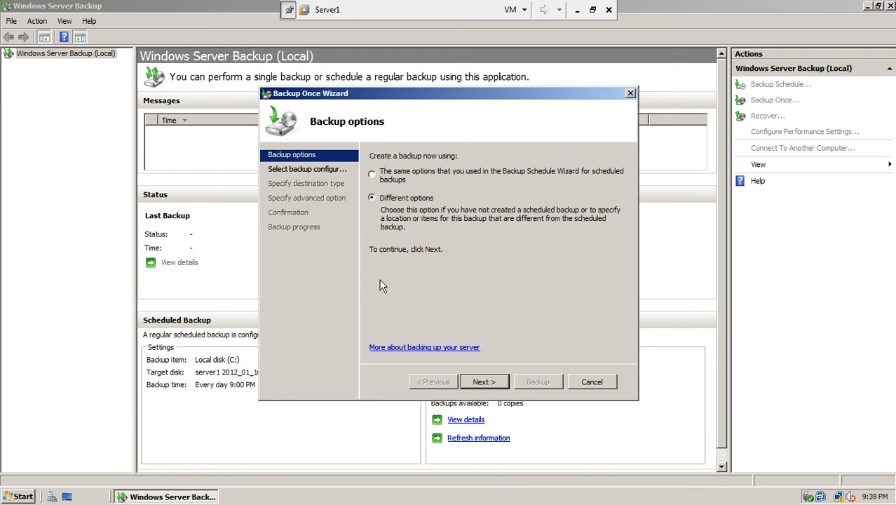
click(372, 175)
click(484, 383)
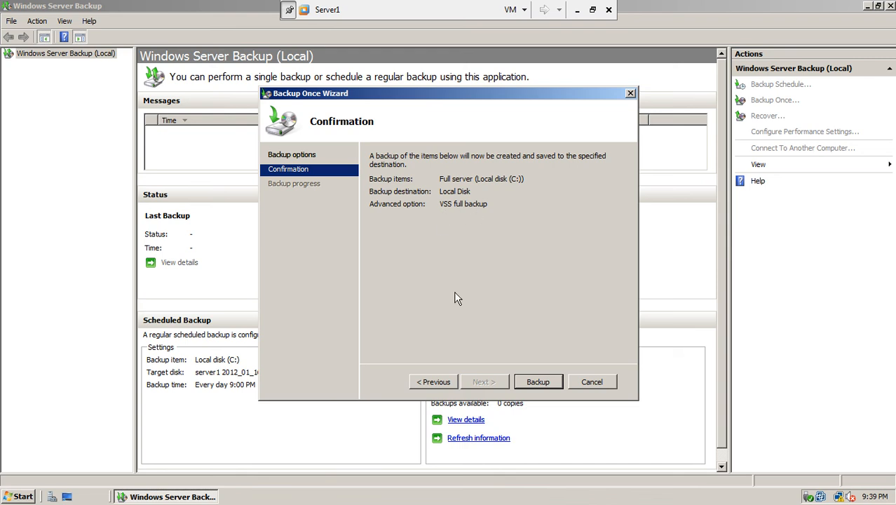
click(536, 383)
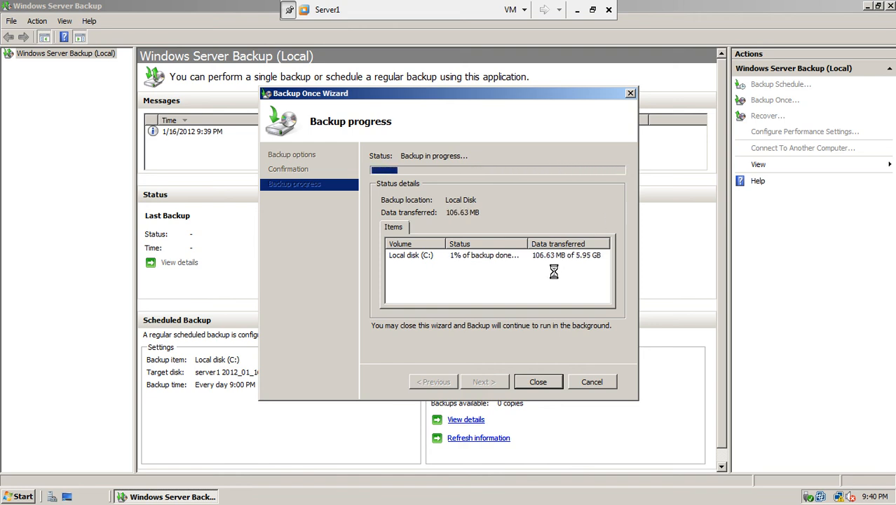
click(576, 10)
click(767, 492)
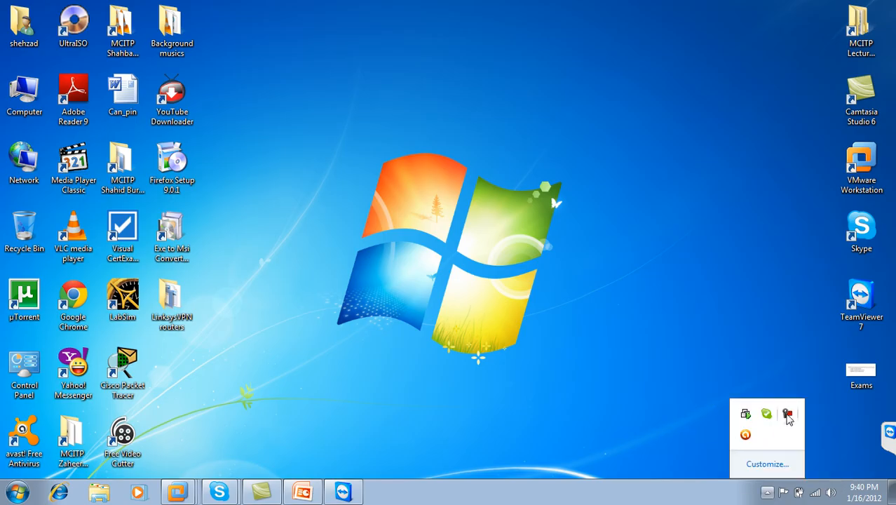
click(787, 414)
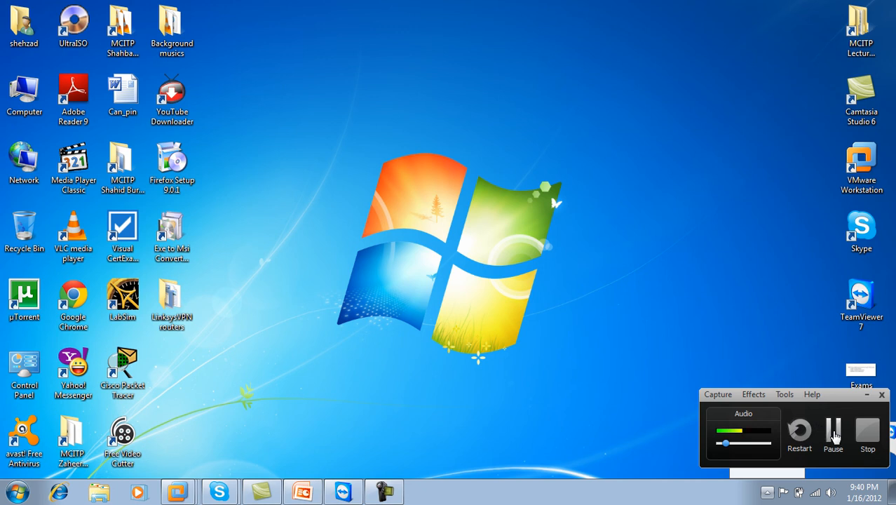
click(834, 436)
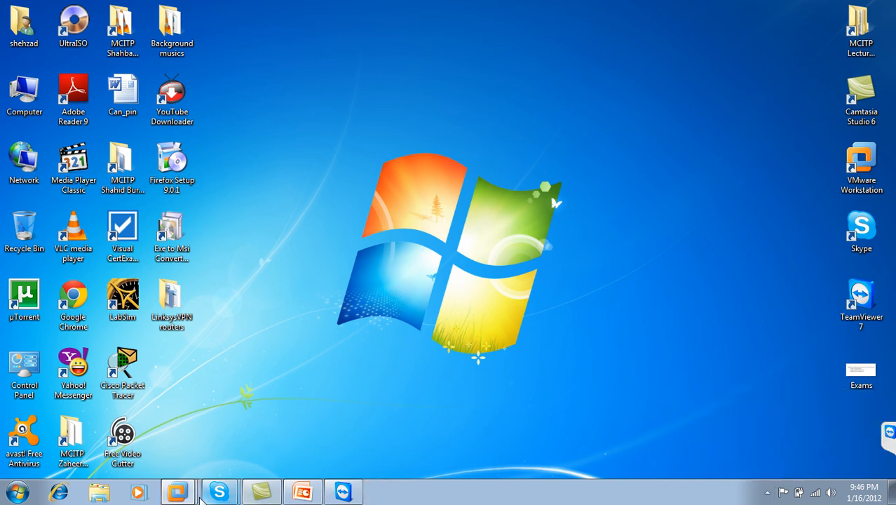
- Return to the Server1 virtual machine and close the Backup Once Wizard
right_click(178, 491)
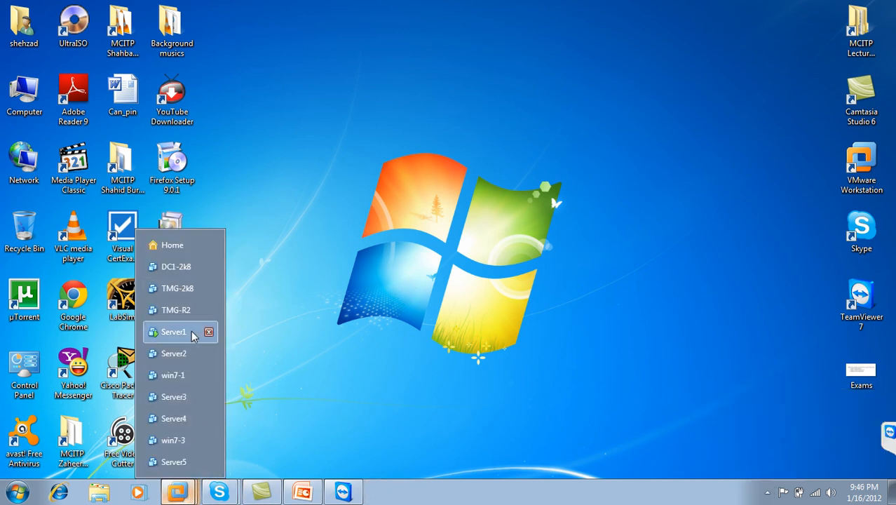
click(194, 335)
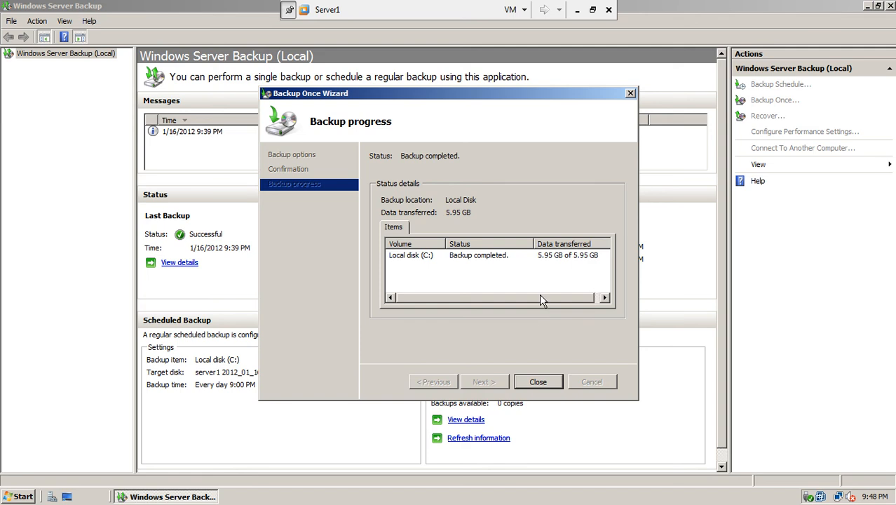
drag(541, 300, 490, 311)
click(539, 384)
click(539, 382)
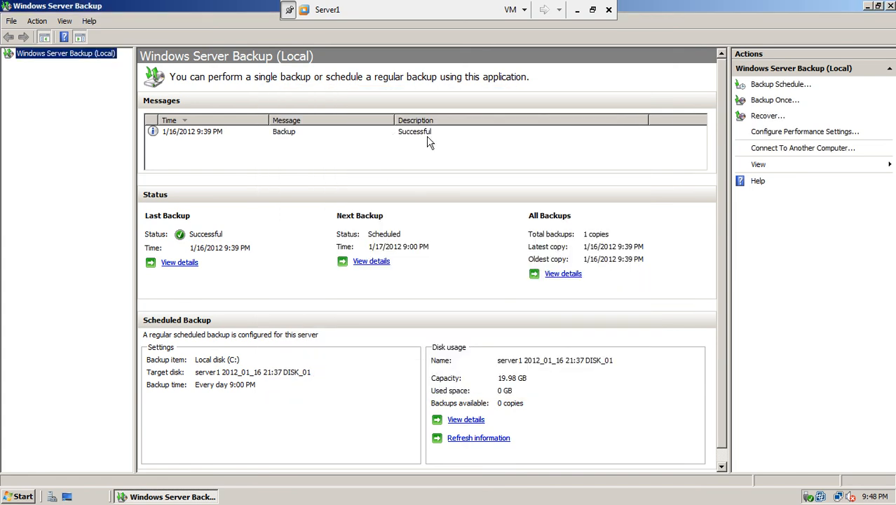
- Review the backup message and the details of the last backup, and close the details
click(183, 136)
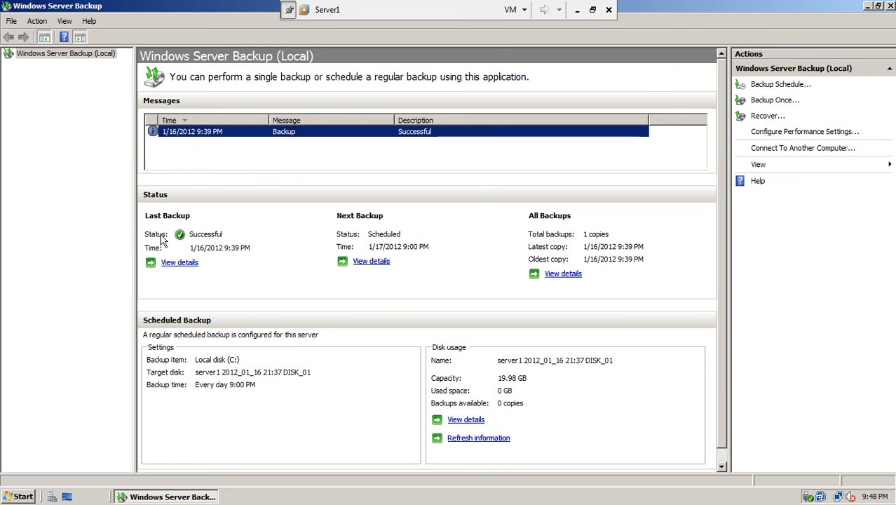
click(188, 265)
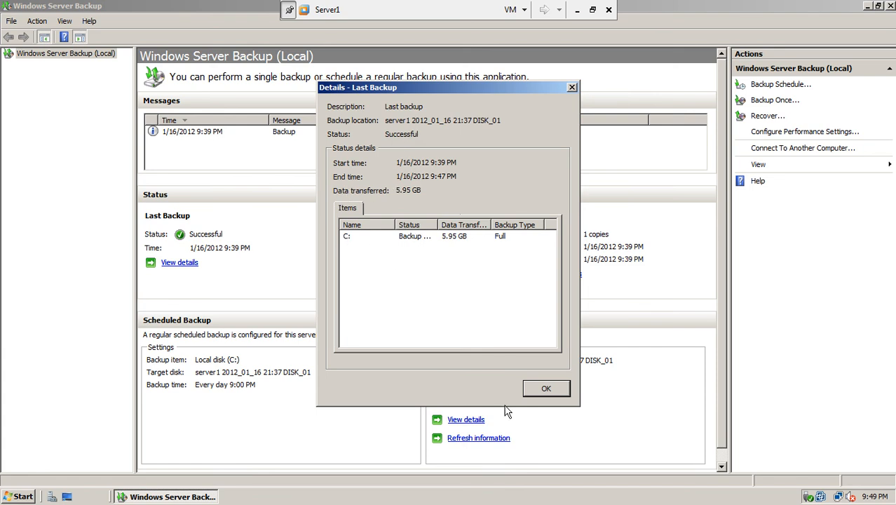
click(545, 389)
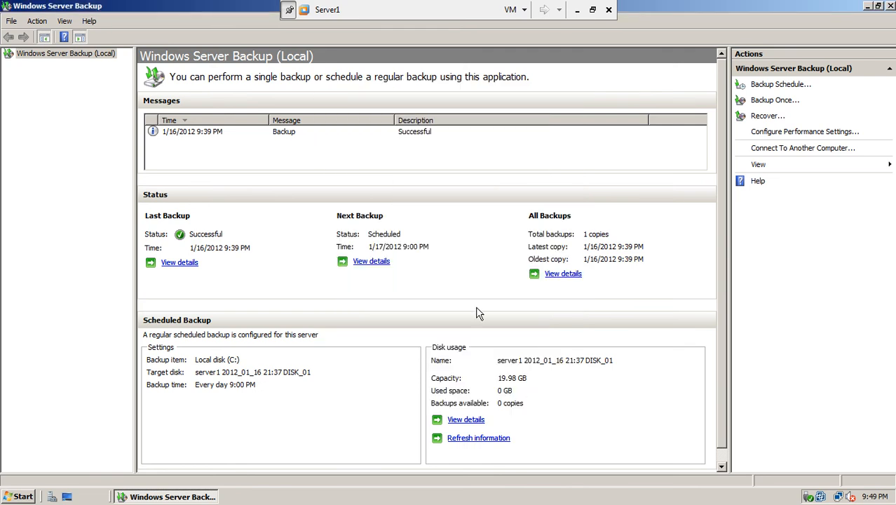
- Open the Recovery Wizard, cancel it at the source server choice and close Windows Server Backup
click(768, 117)
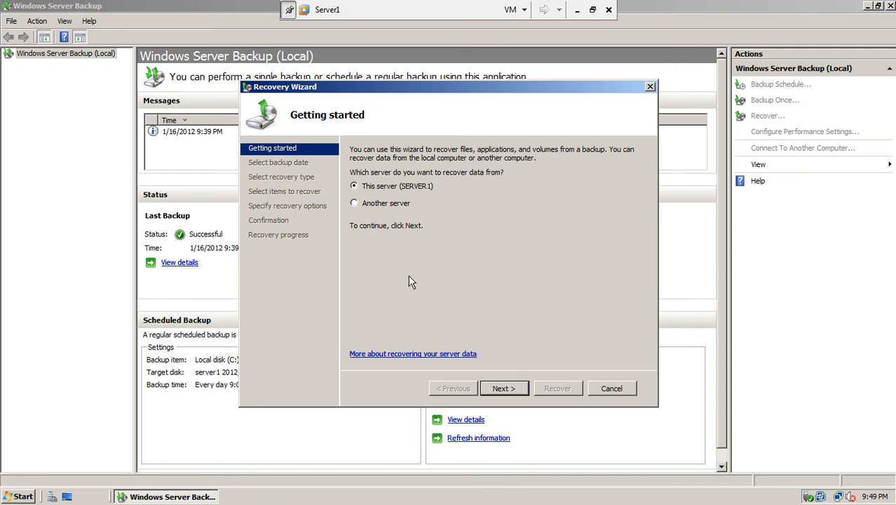
click(609, 389)
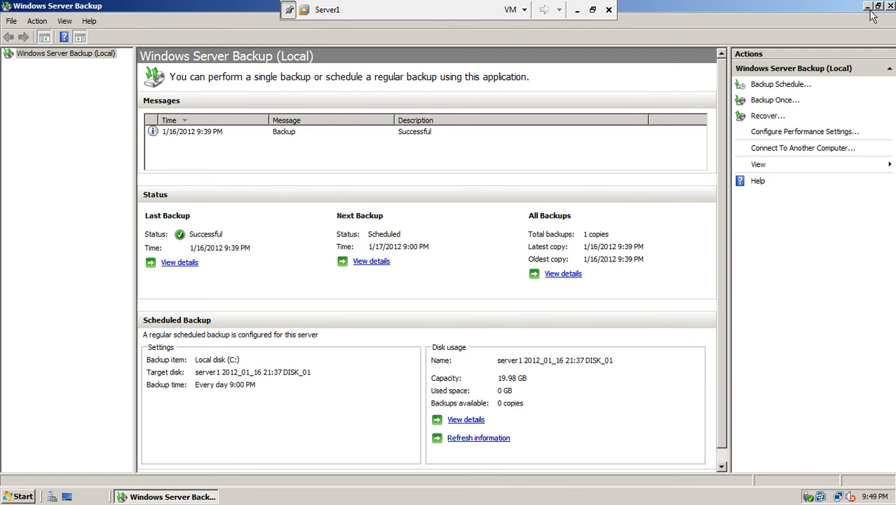
click(891, 6)
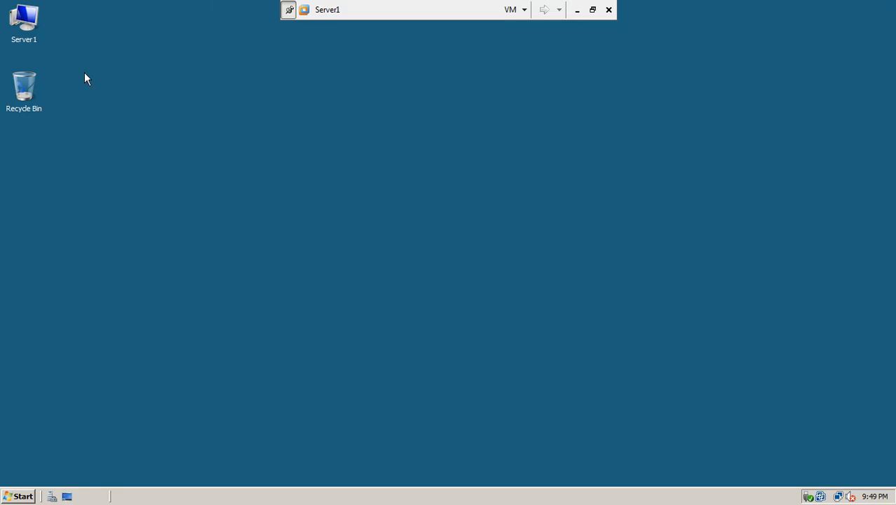
- Examine the drives listed for Server1 in a maximized window to see whether the backup disk appears, and close it
double_click(29, 28)
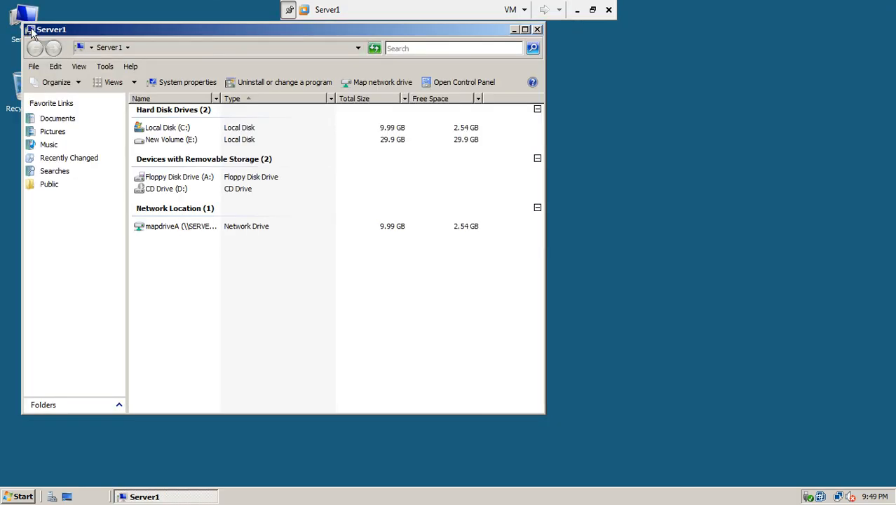
double_click(246, 30)
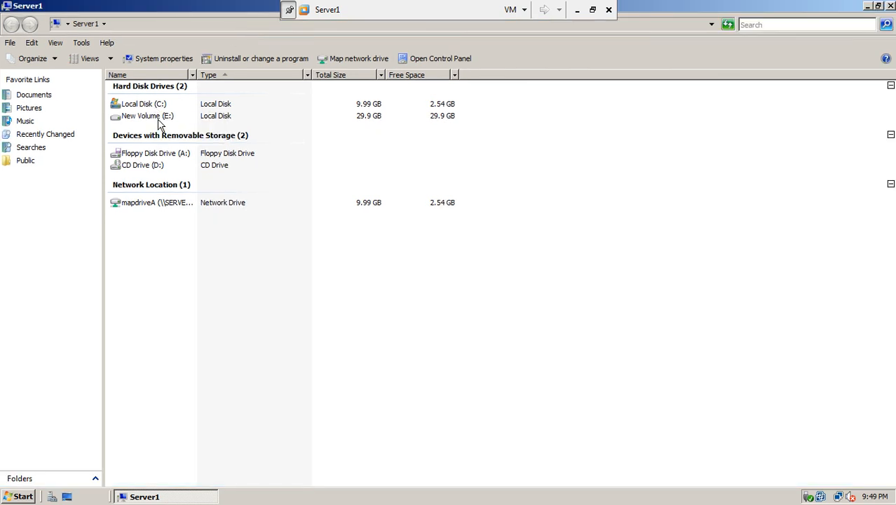
mouse_move(158, 117)
click(891, 5)
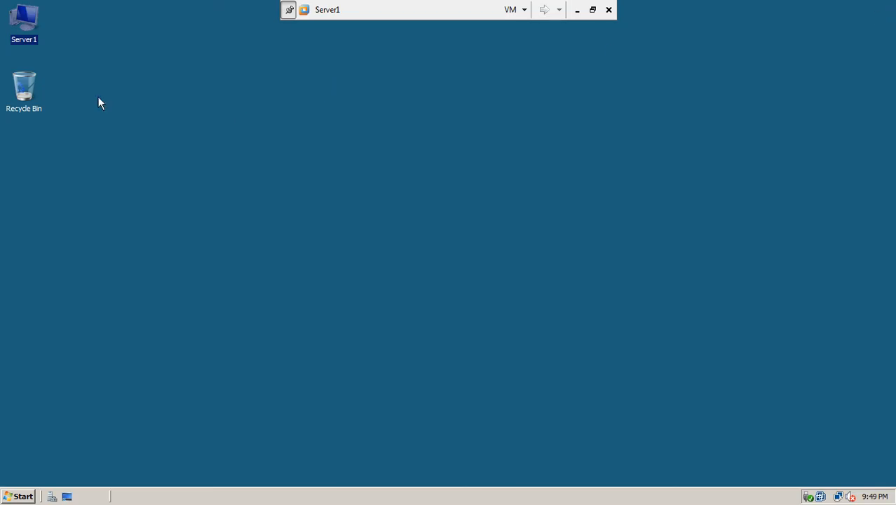
- Inspect the backup volume on Disk 2 and its available commands in Server Manager's Disk Management, and close Server Manager
click(53, 495)
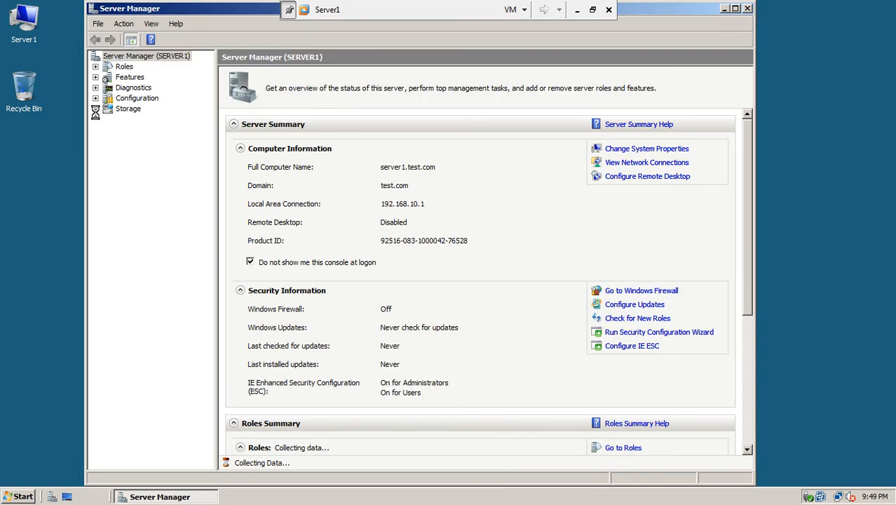
click(95, 108)
click(147, 132)
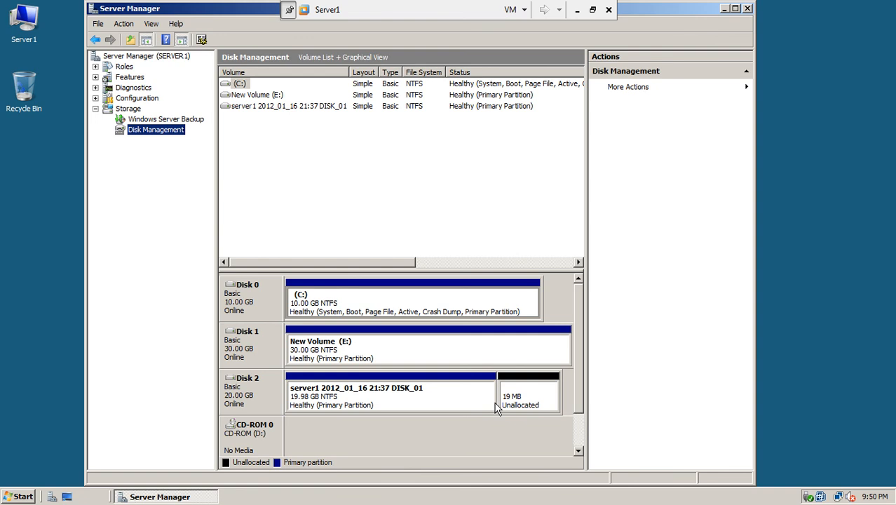
right_click(462, 400)
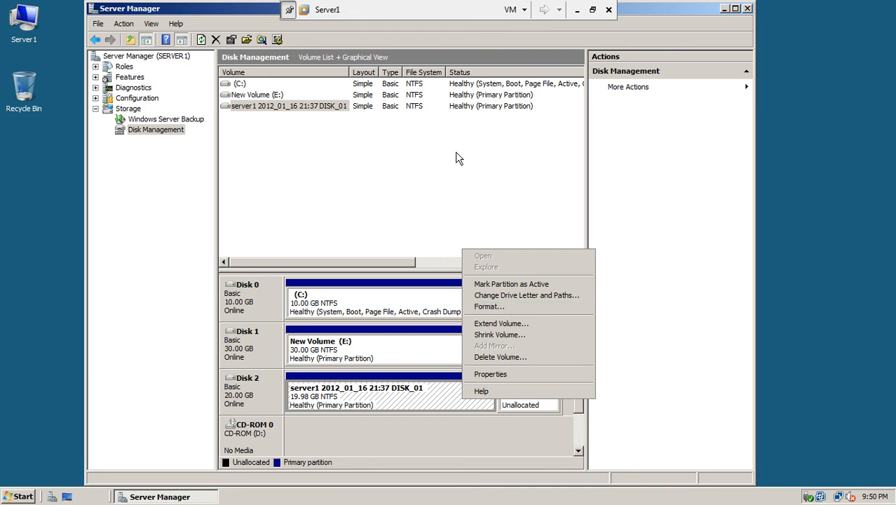
click(528, 176)
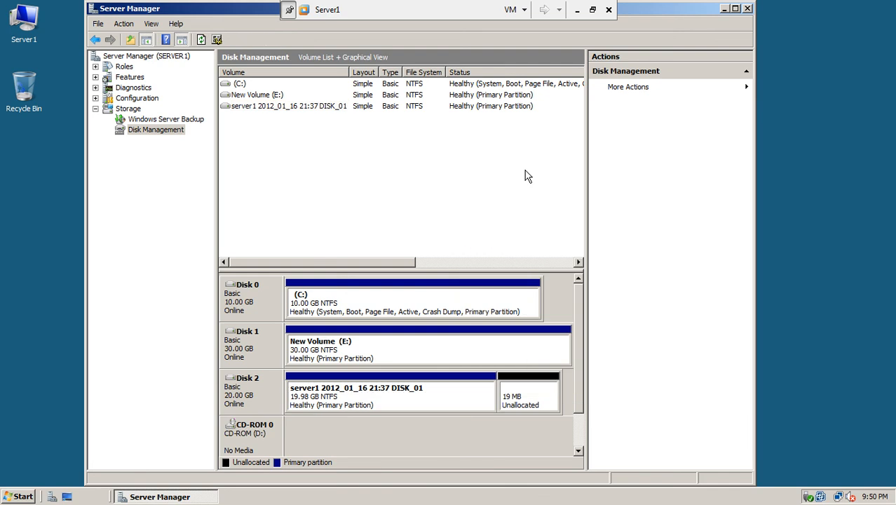
click(334, 413)
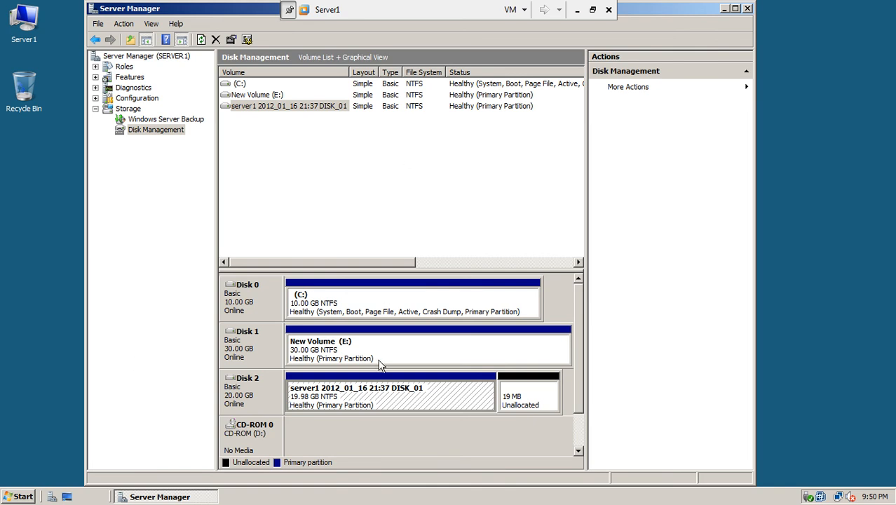
right_click(390, 405)
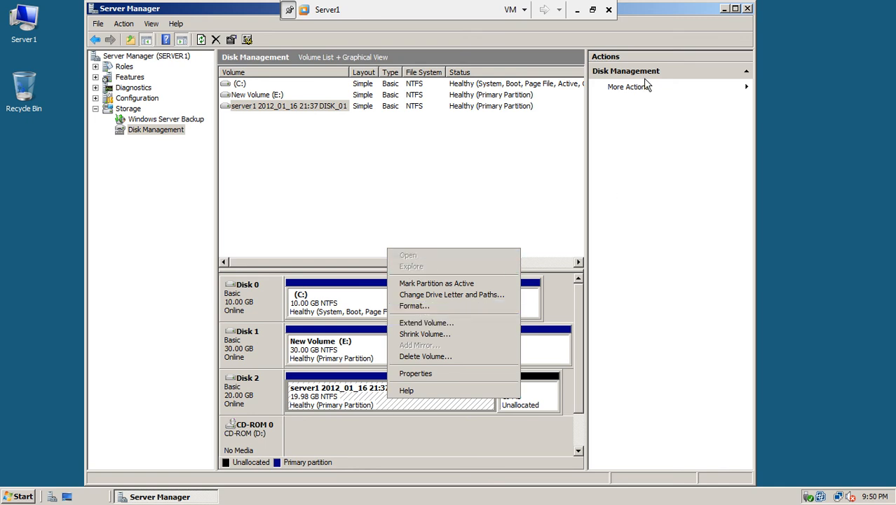
click(747, 12)
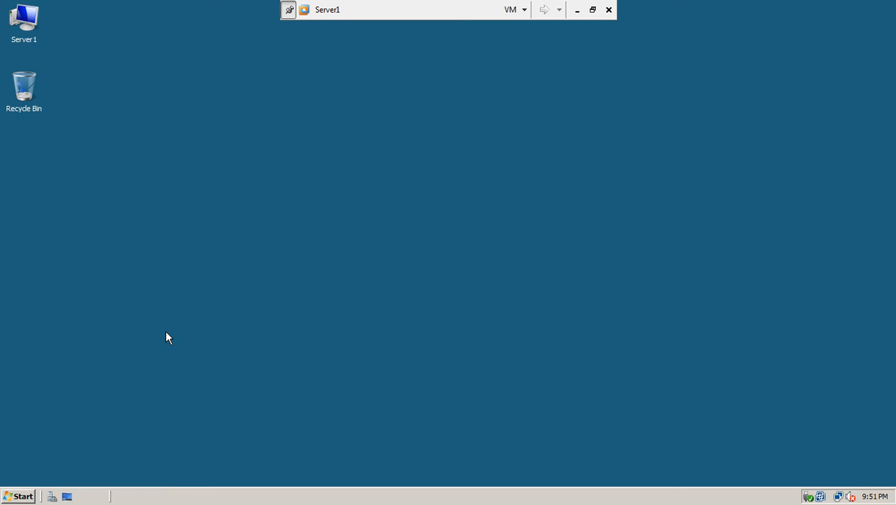
- Switch to the PowerPoint presentation and show slide 6 about WBADMIN
click(577, 9)
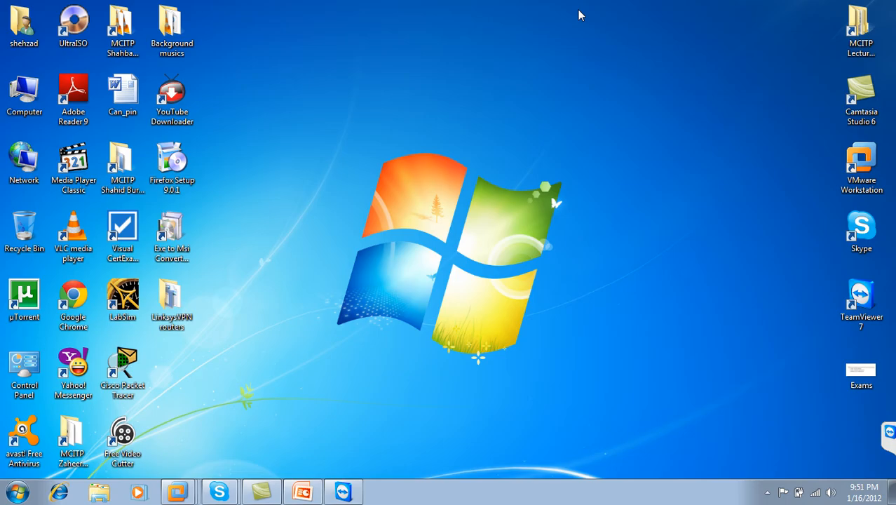
click(314, 494)
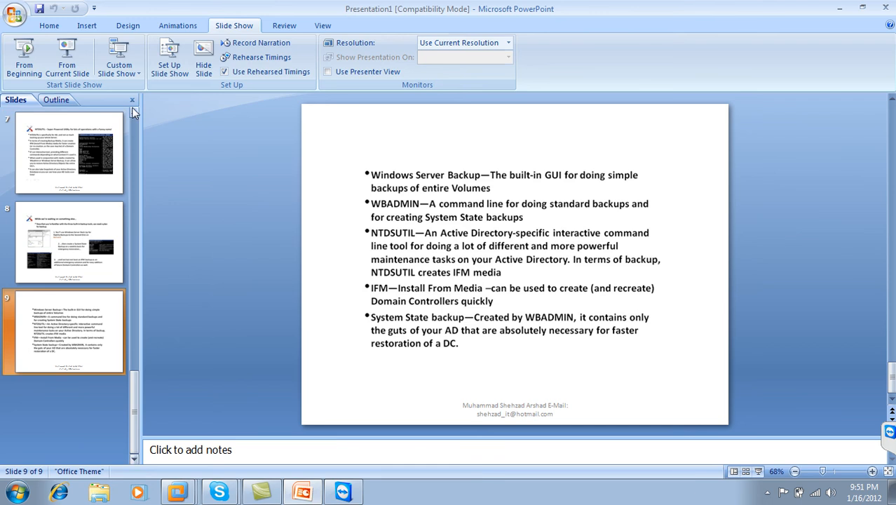
scroll(133, 111, up, 2)
click(53, 241)
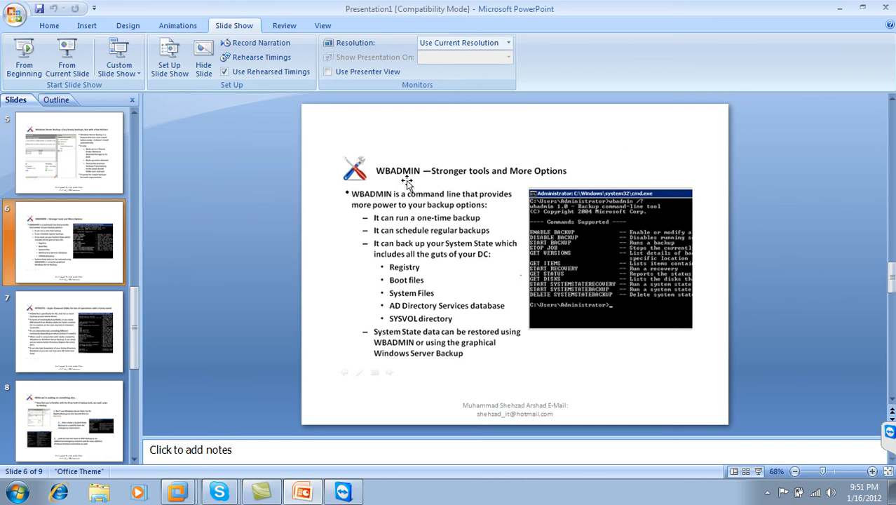
- Switch to the Server1 virtual machine, open a Command Prompt and place its window near the middle of the desktop
click(881, 9)
right_click(185, 493)
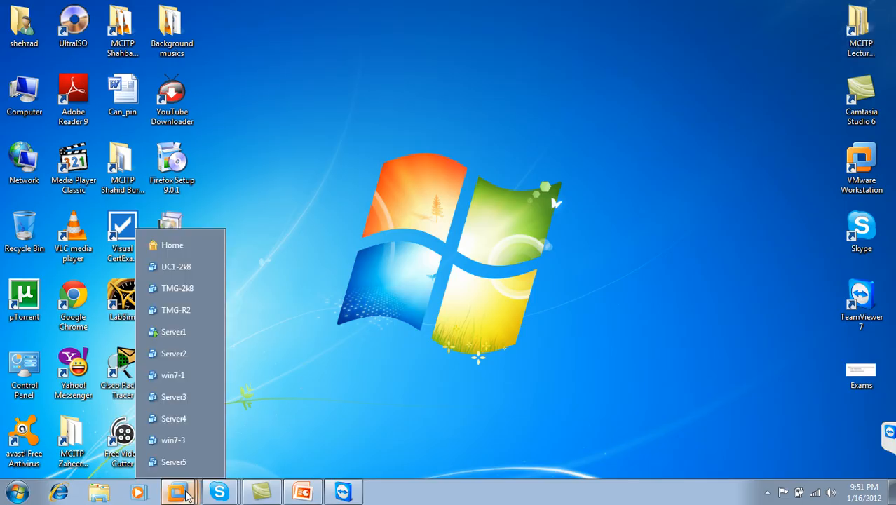
click(193, 332)
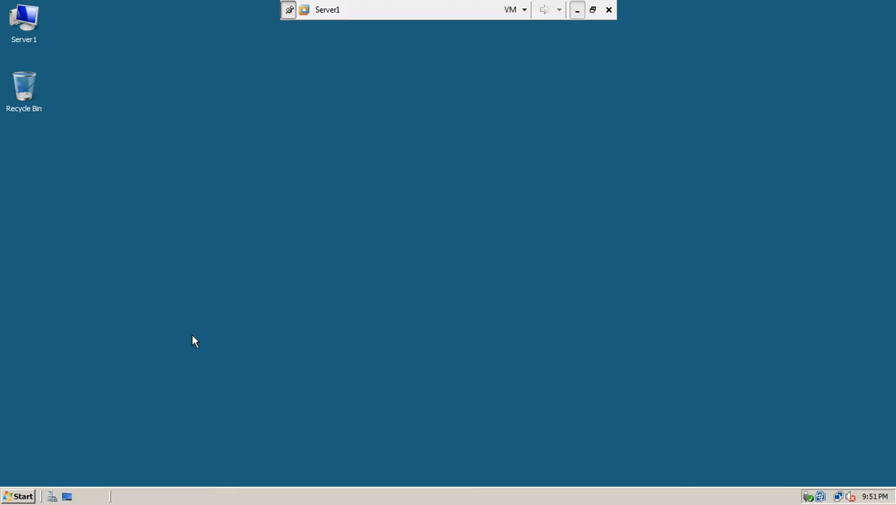
click(19, 498)
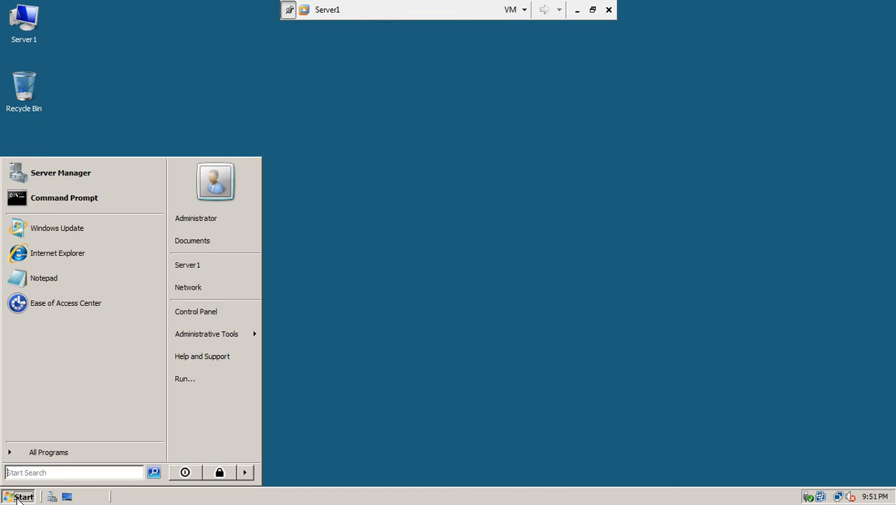
click(59, 202)
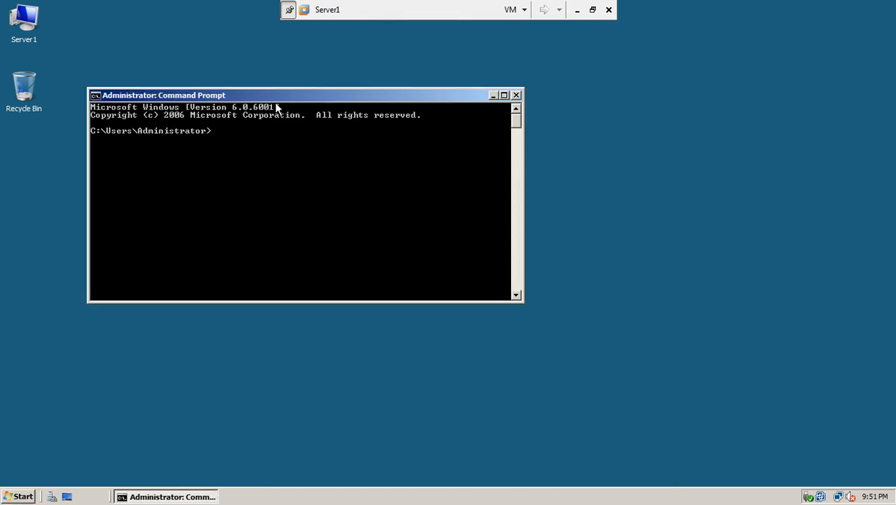
drag(297, 98, 412, 133)
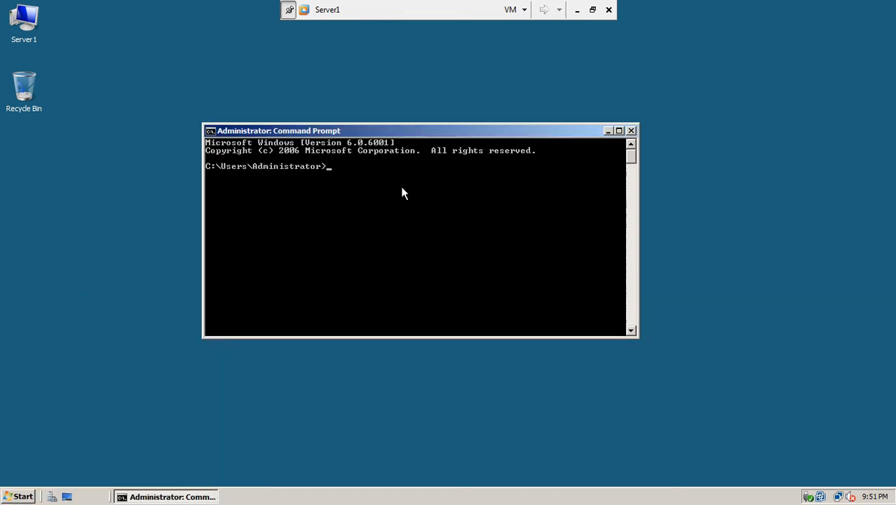
- Run "wbadmin /?" to list the supported backup commands and make the Command Prompt window taller
text(wbadmin /?)
key(Return)
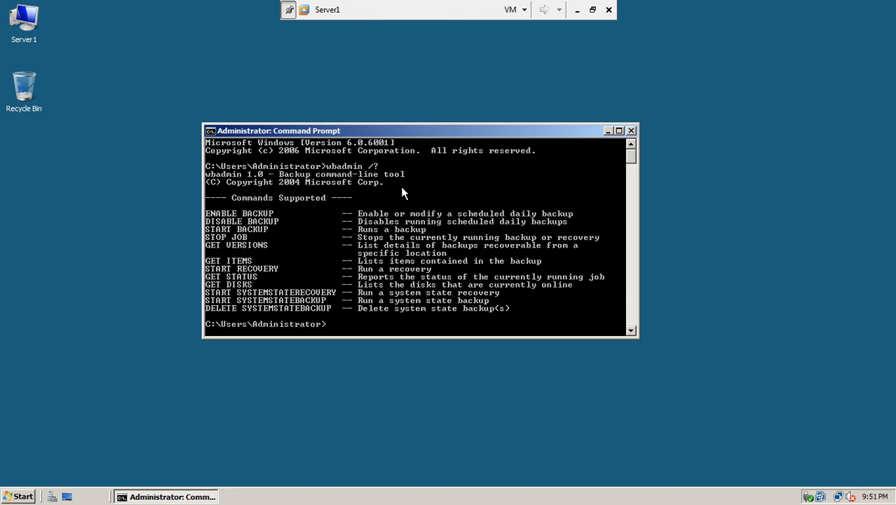
drag(636, 336, 771, 391)
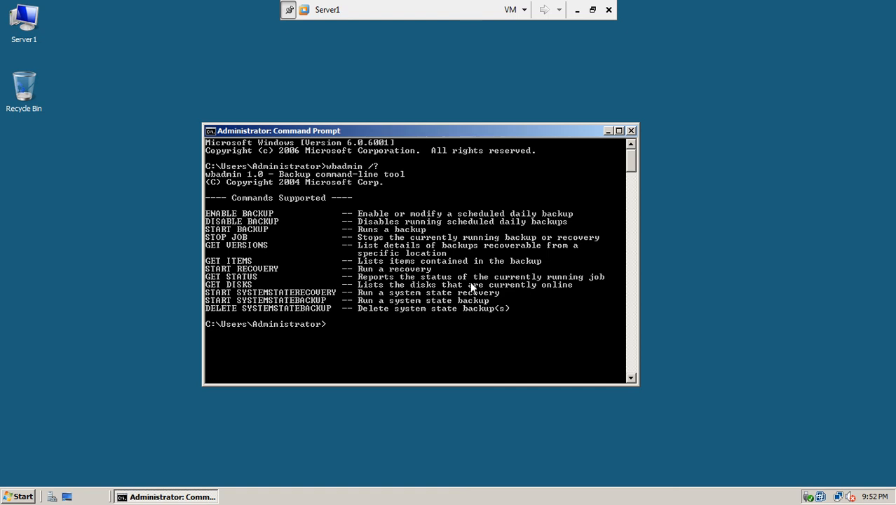
- Mark the START SYSTEMSTATEBACKUP line in the wbadmin command list to examine it, and clear the marking
right_click(247, 284)
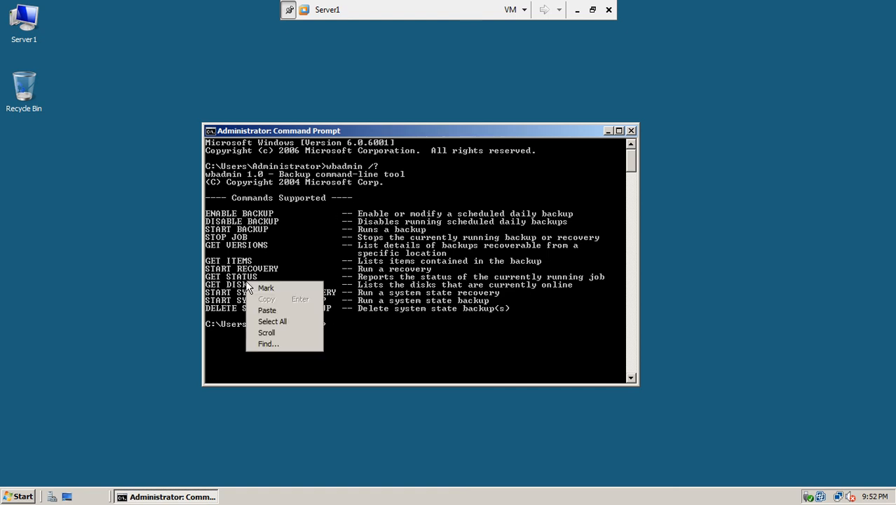
click(263, 287)
click(206, 301)
drag(207, 303, 498, 298)
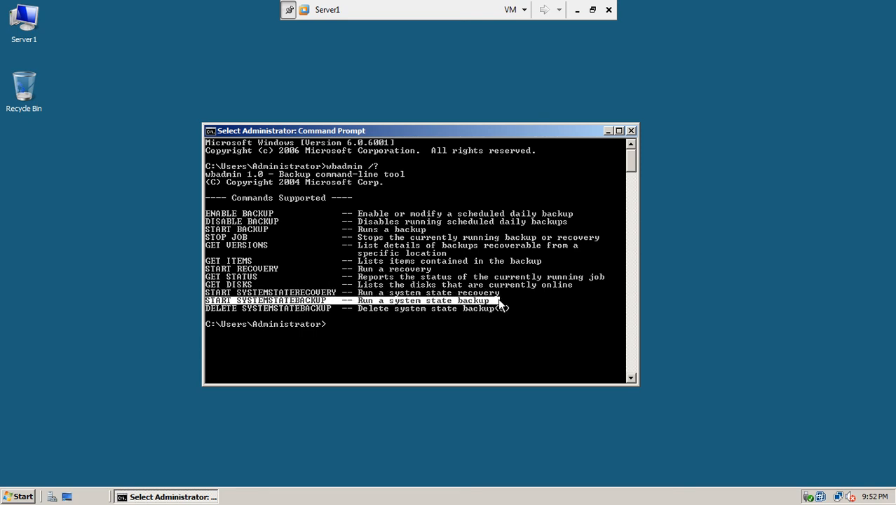
click(365, 331)
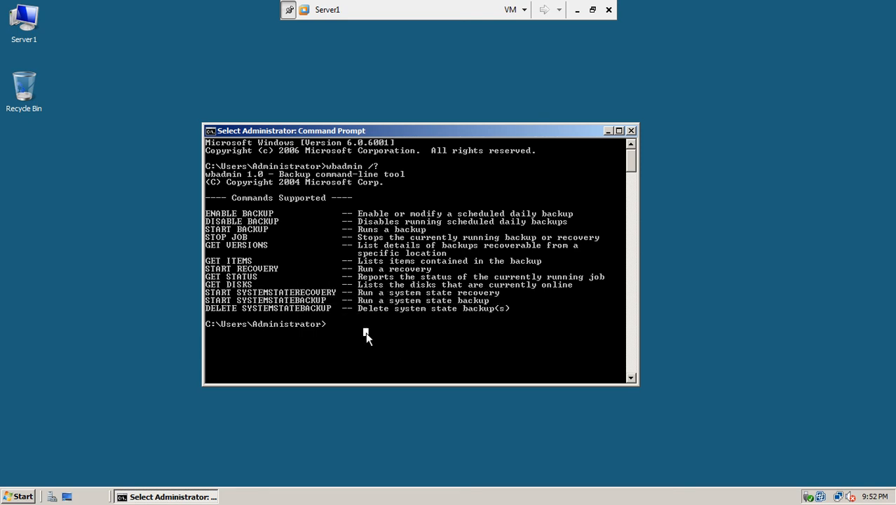
- Run "wbadmin start systemstatebackup /?" to read the usage and options of the system state backup command
key(Up)
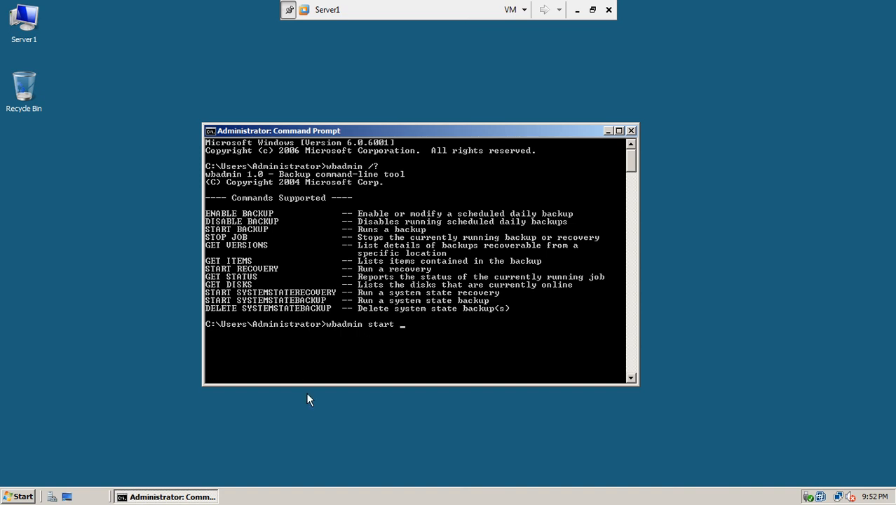
text(systemstatebackup /?)
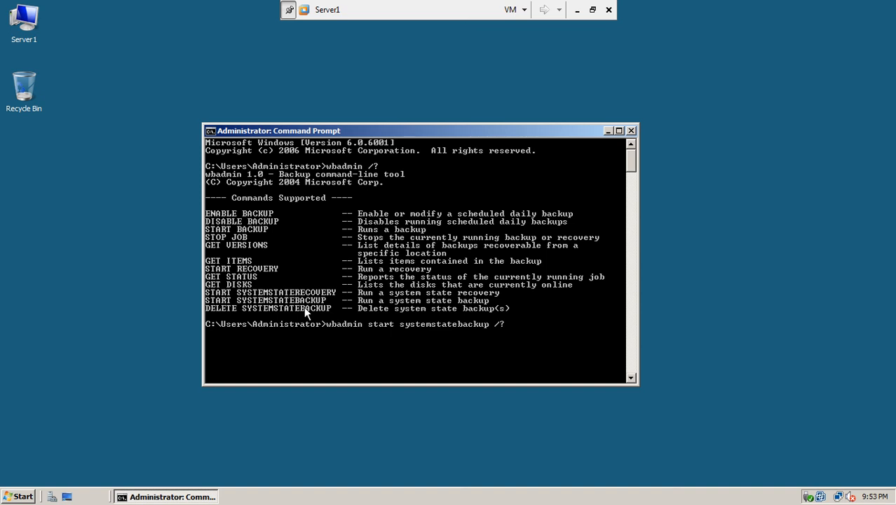
key(Return)
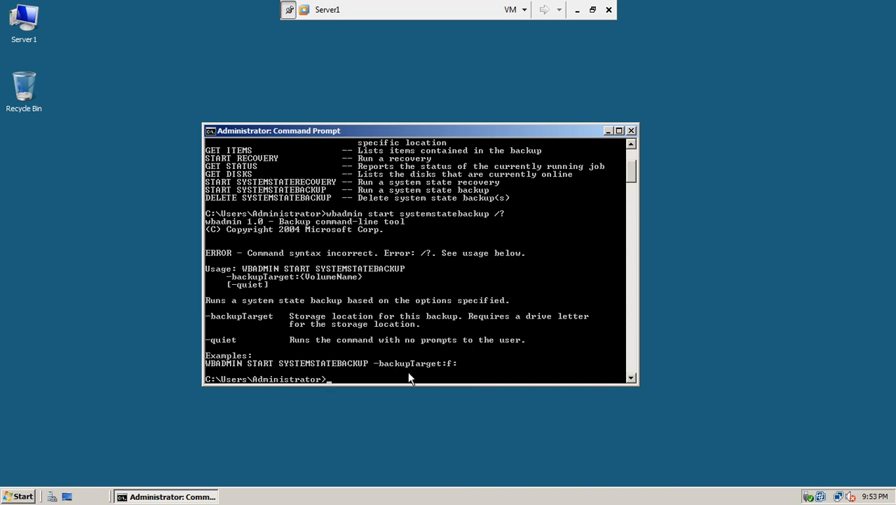
- Try to start a system state backup to drive F: with "wbadmin start systemstatebackup backuptarget:f:"
key(Up)
key(BackSpace)
key(BackSpace)
text(bac)
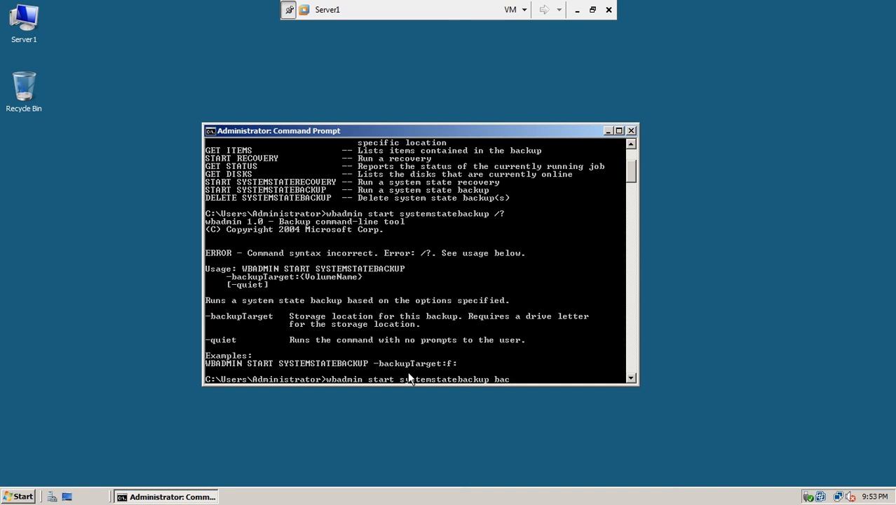
text(kuptarget:f:)
key(Return)
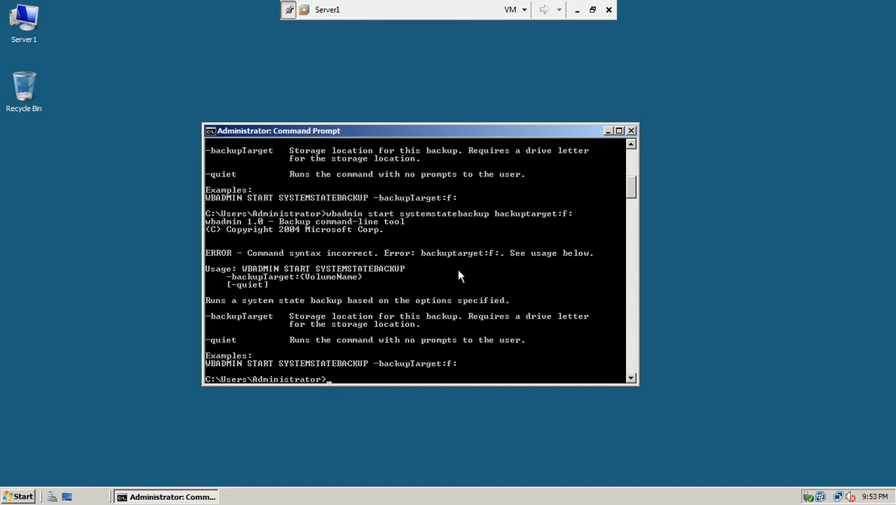
- Check Server1's drives for the letter of the volume that can hold the backup, and close the window
double_click(24, 42)
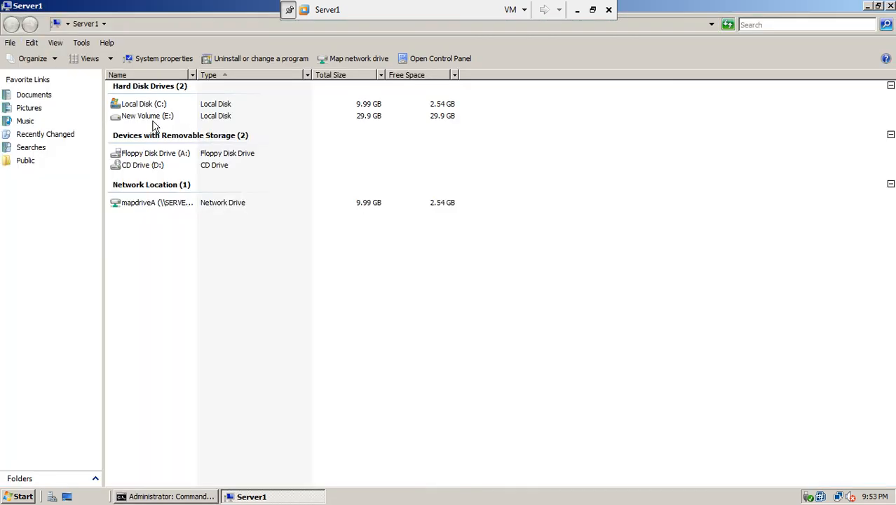
click(168, 120)
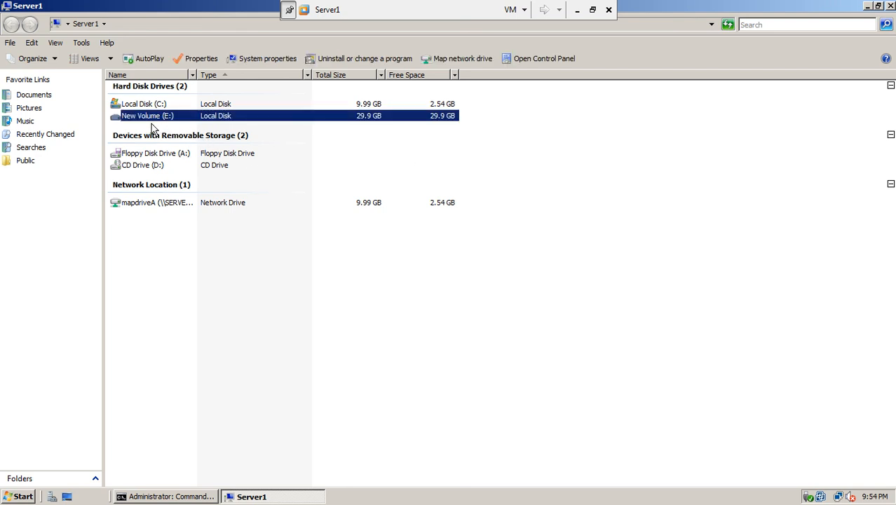
click(890, 6)
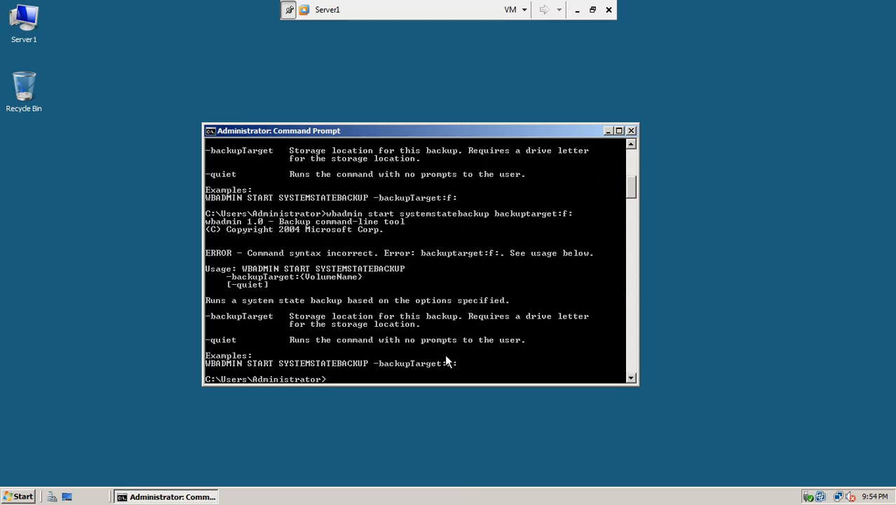
- Try the system state backup command with drive E: as target, using "backuptarget:e:" without a hyphen
key(Up)
key(BackSpace)
key(BackSpace)
text(e:)
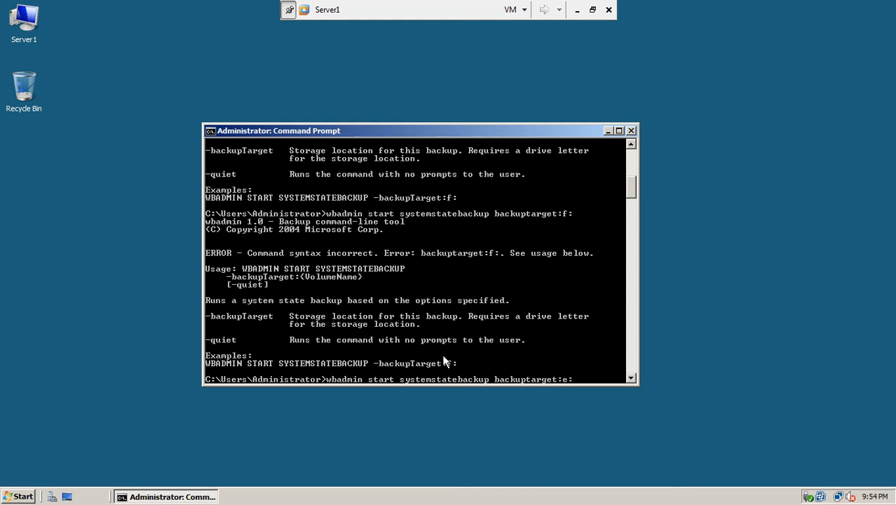
key(Return)
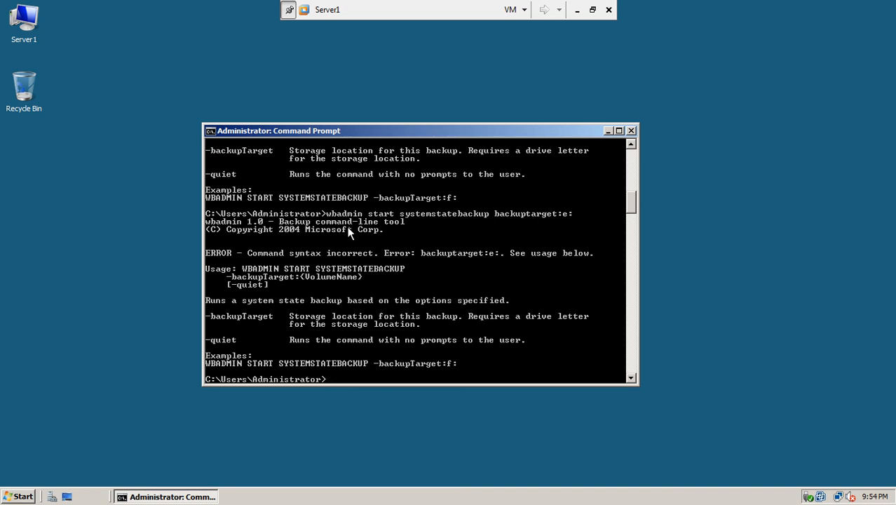
- Start the system state backup to drive E: with "wbadmin start systemstatebackup -backuptarget:e:" and answer y to the start question
key(Up)
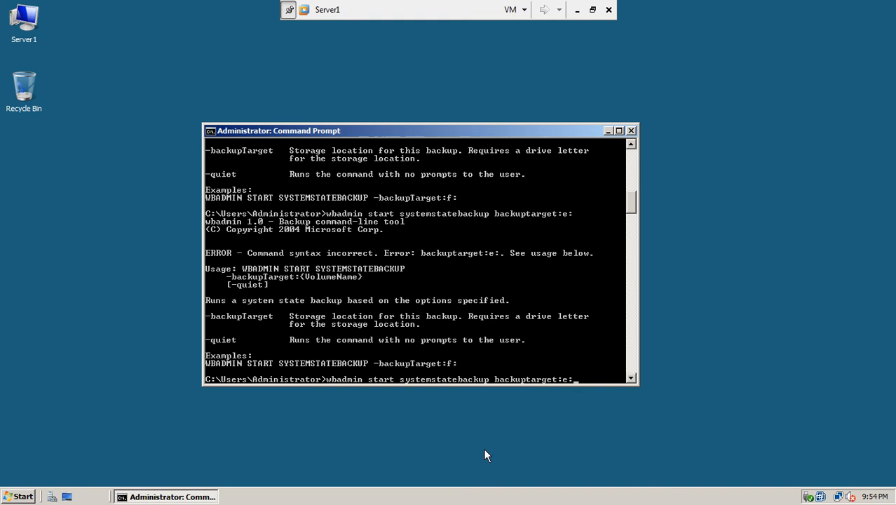
key(Left)
key(Left)
key(Left)
key(Left)
key(Left)
key(Left)
key(Left)
key(Left)
key(Left)
key(Left)
key(Left)
key(Left)
text(-)
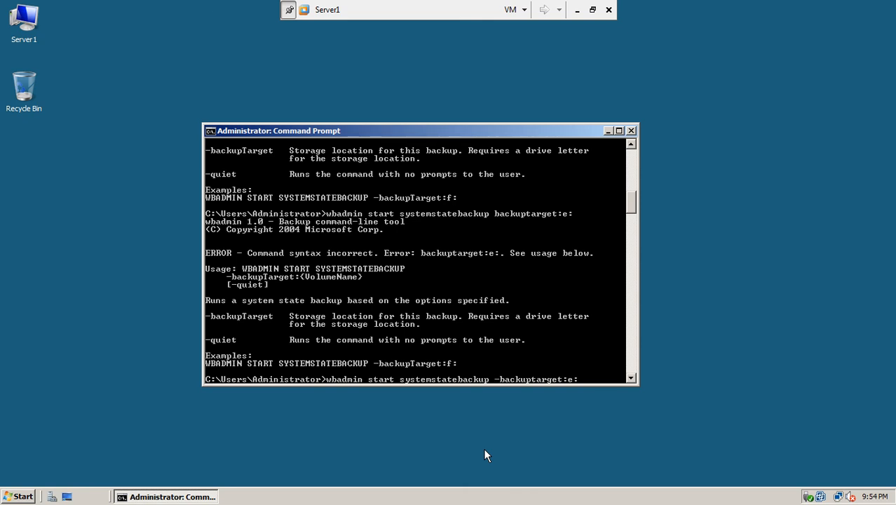
key(Right)
key(Right)
key(Right)
key(Right)
key(Right)
key(Right)
key(Right)
key(Right)
key(Right)
key(Right)
key(Right)
key(Right)
key(Right)
key(Right)
key(Right)
key(Return)
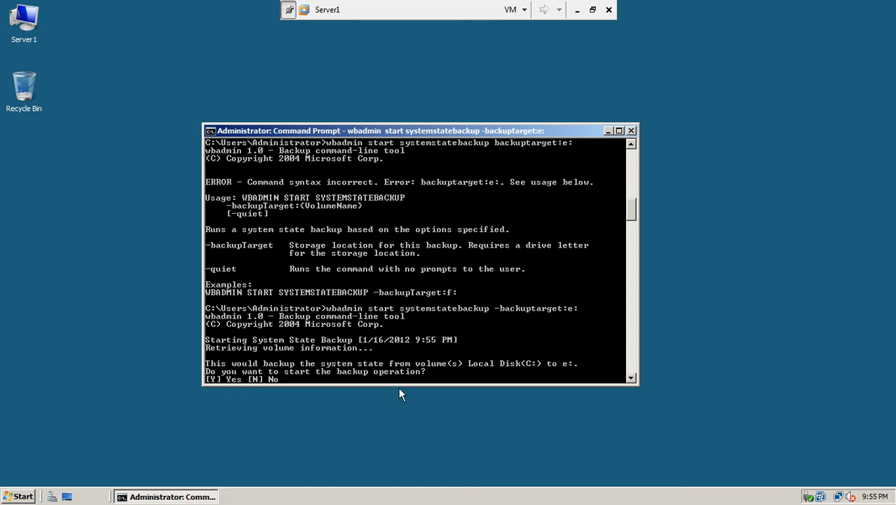
text(y)
key(Return)
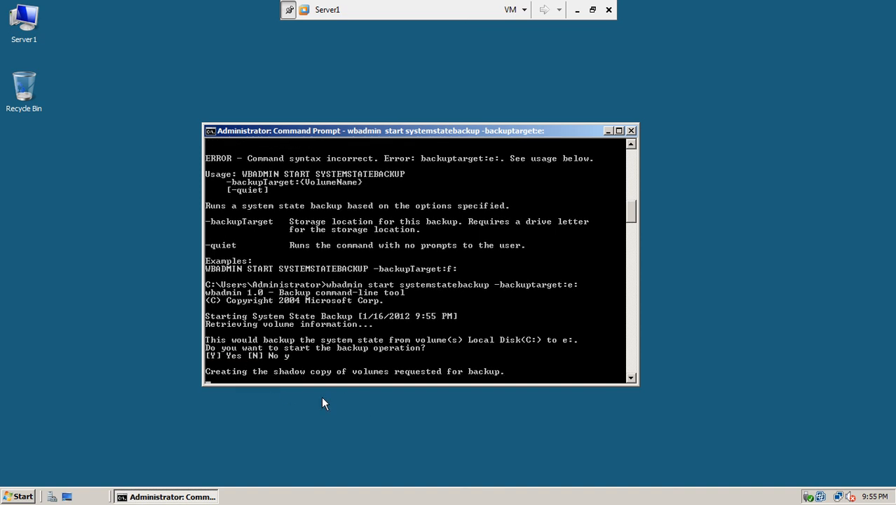
- Enlarge the Command Prompt window to follow the backup, and check the free space on Server1's drives
drag(336, 384, 338, 457)
drag(381, 123, 371, 54)
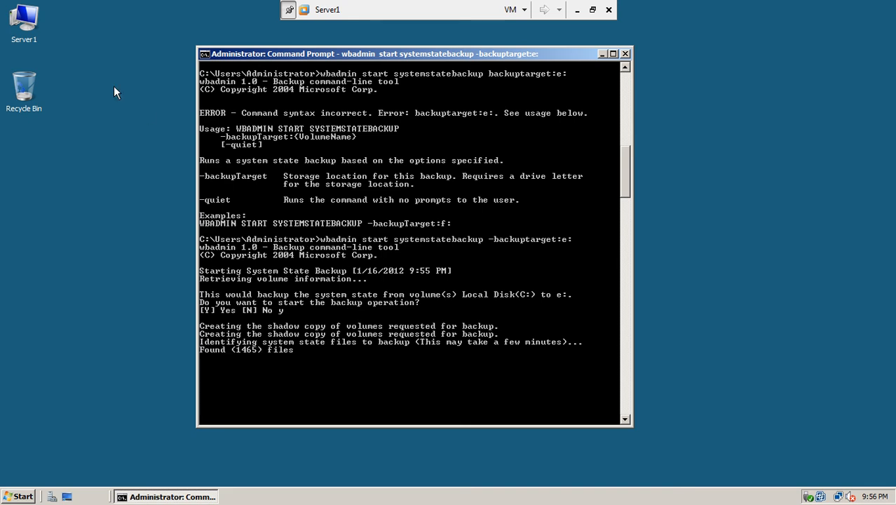
double_click(15, 29)
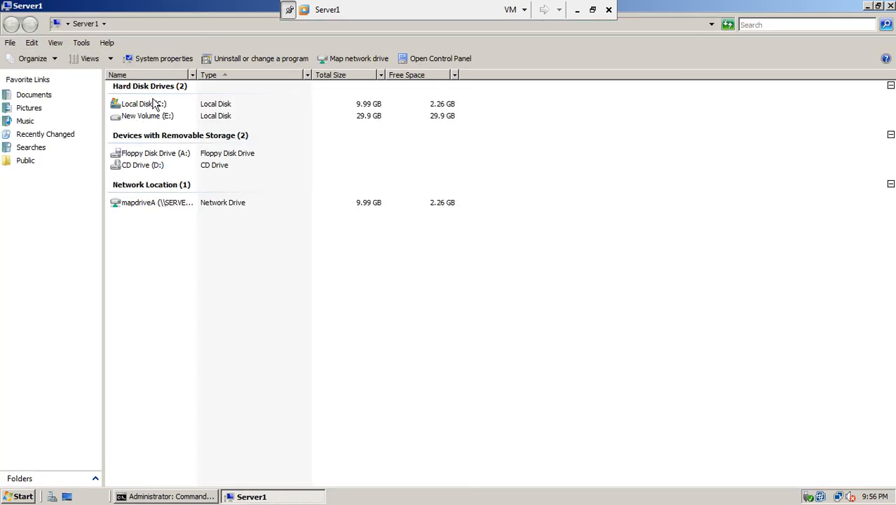
click(889, 7)
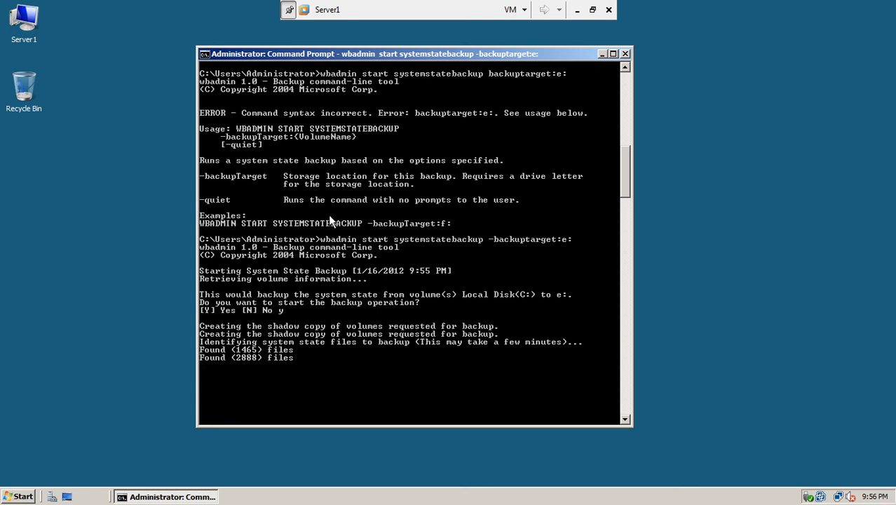
- Switch to the PowerPoint presentation, review the system state contents on the WBADMIN slide, and minimize it
click(579, 10)
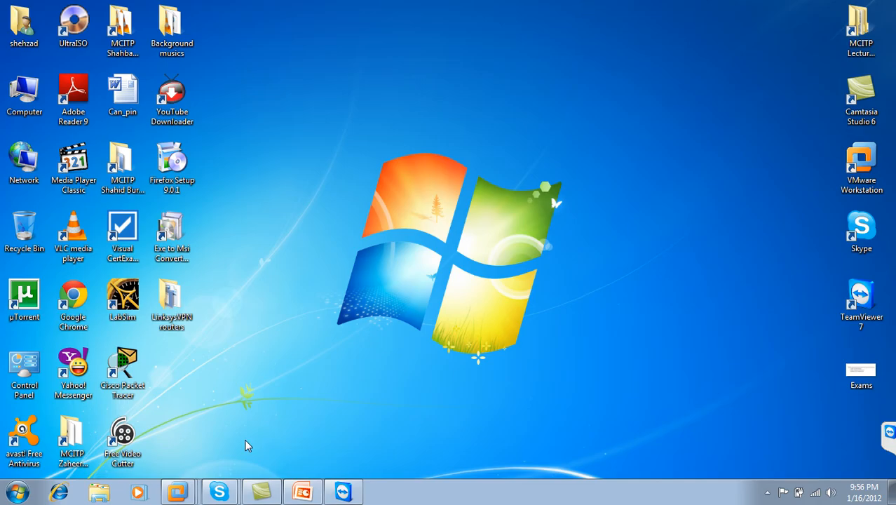
click(302, 491)
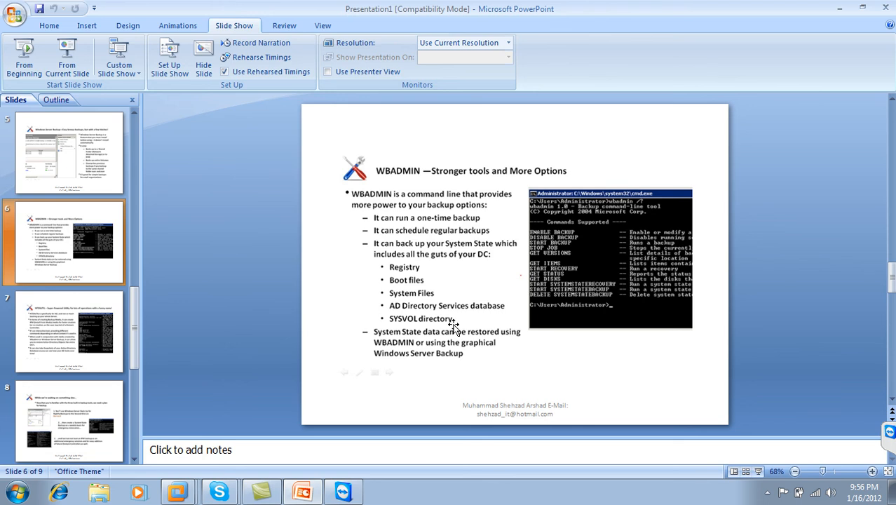
click(845, 7)
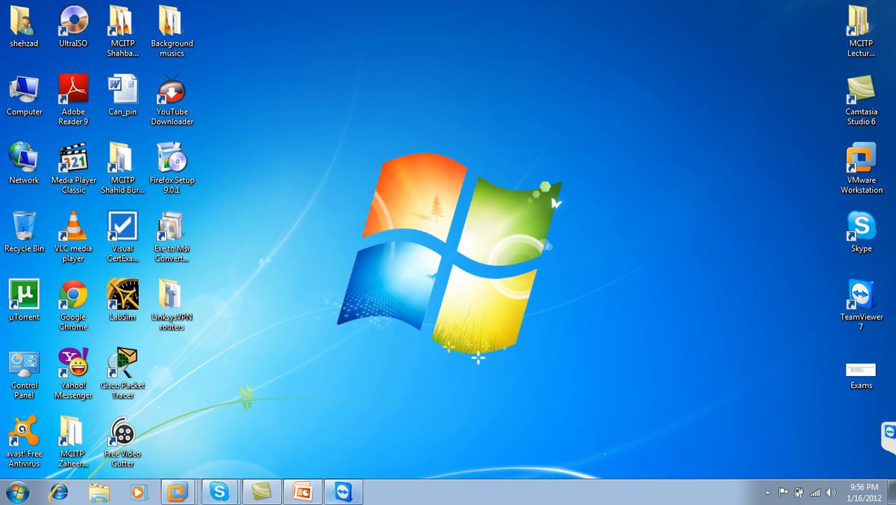
- Return to the Server1 virtual machine to check the progress of the system state backup, and minimize it
right_click(177, 491)
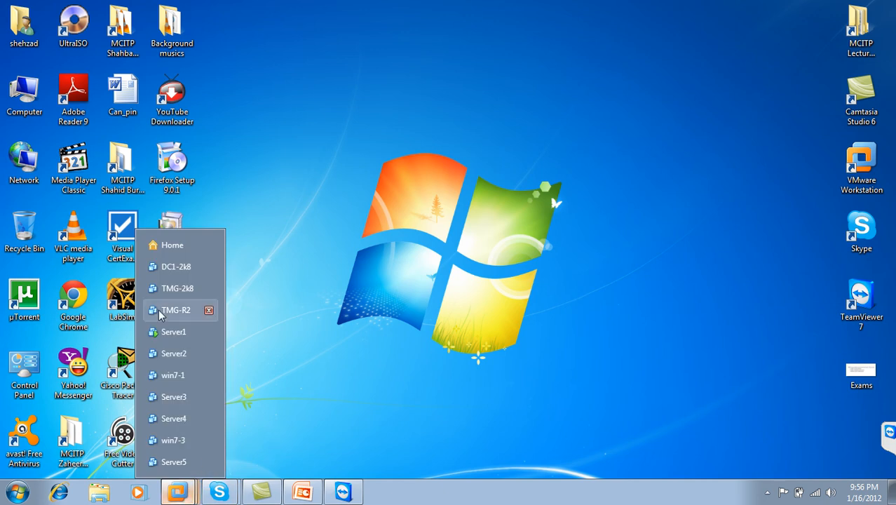
click(171, 328)
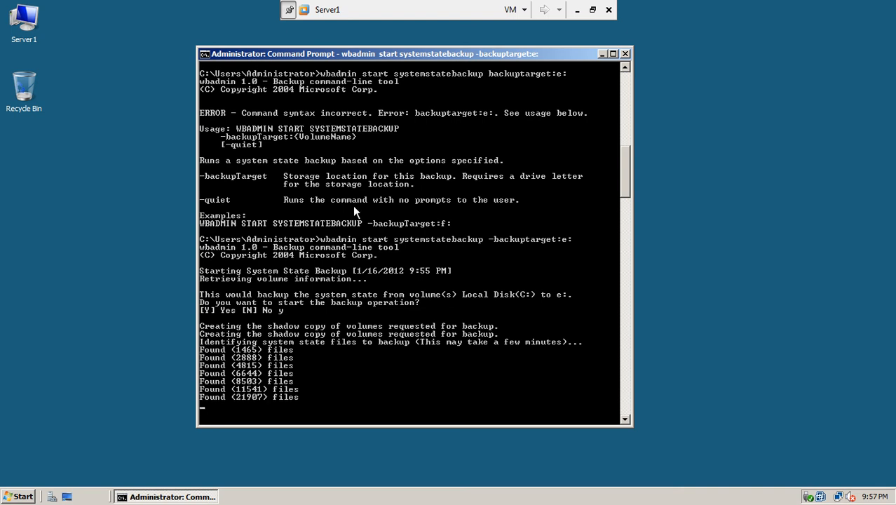
click(577, 10)
click(767, 492)
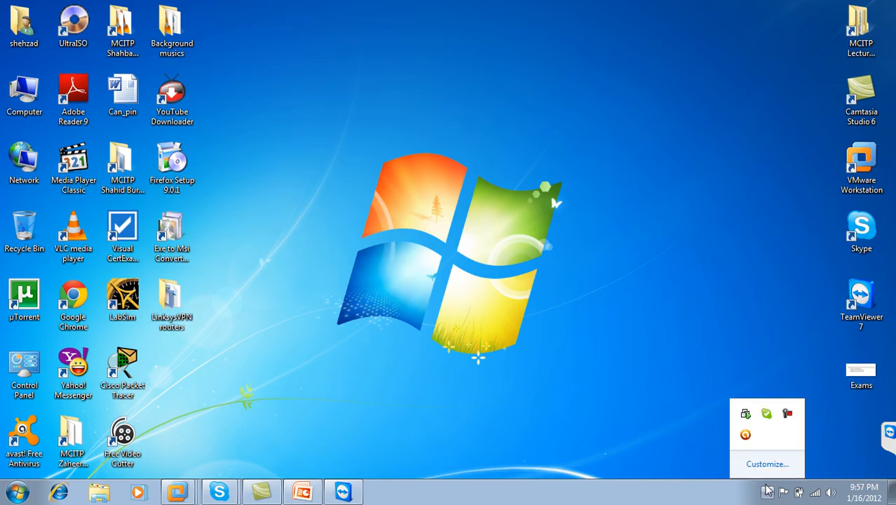
click(786, 414)
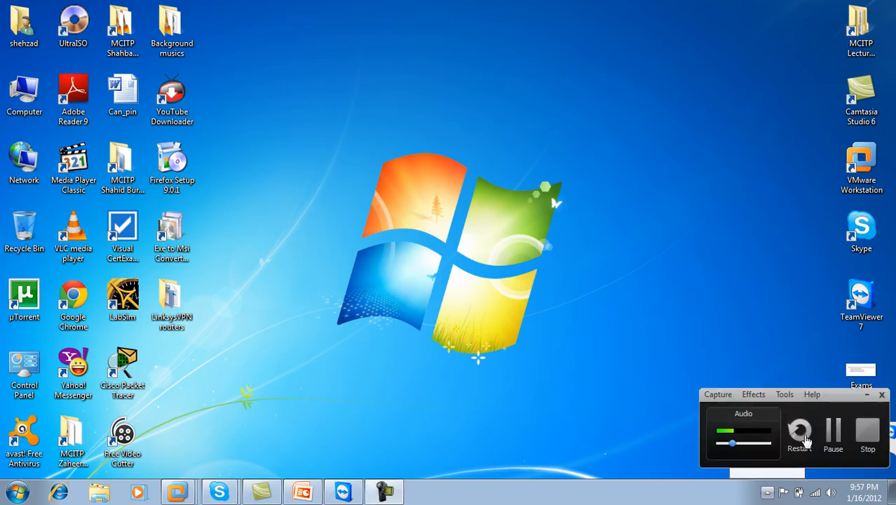
click(833, 435)
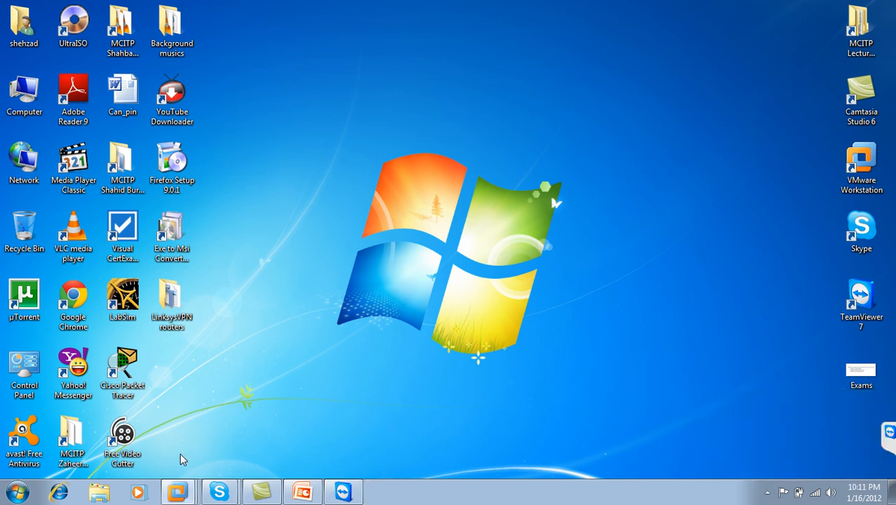
- Return to the Server1 virtual machine and review the backup output from the wbadmin start command through to its summary
right_click(172, 489)
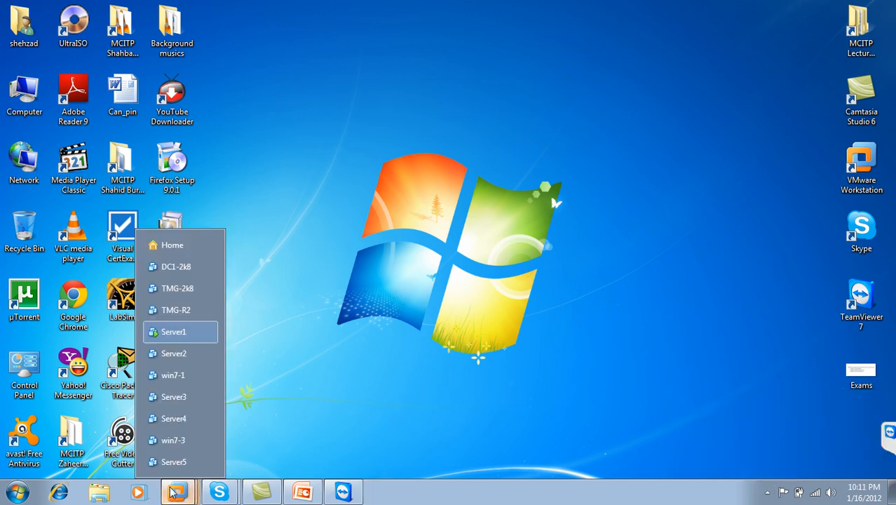
click(203, 330)
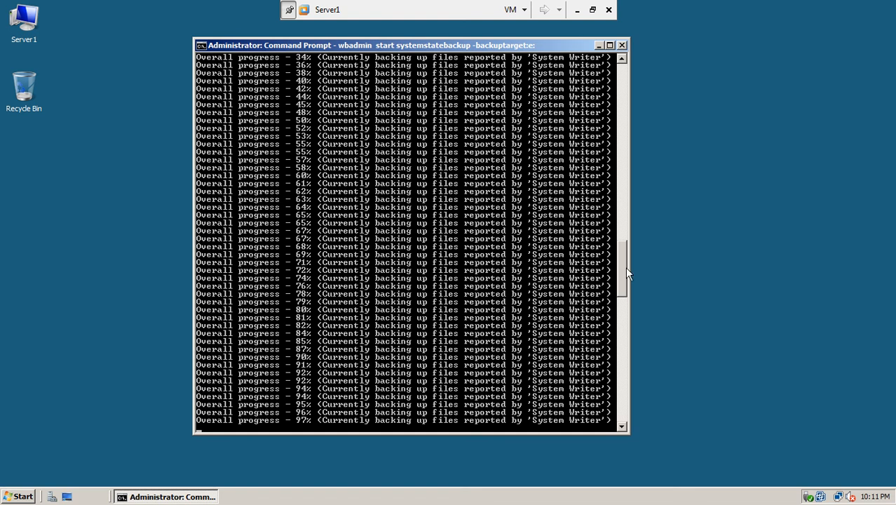
drag(621, 267, 629, 192)
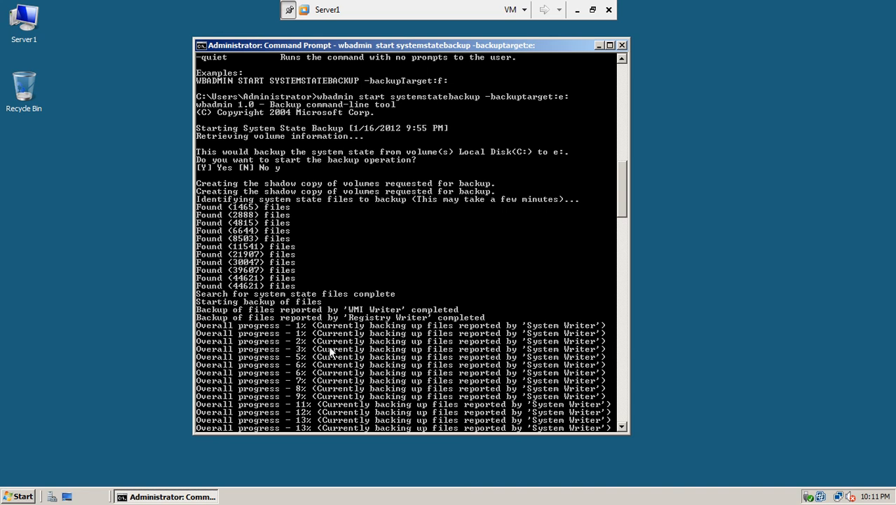
drag(624, 187, 625, 210)
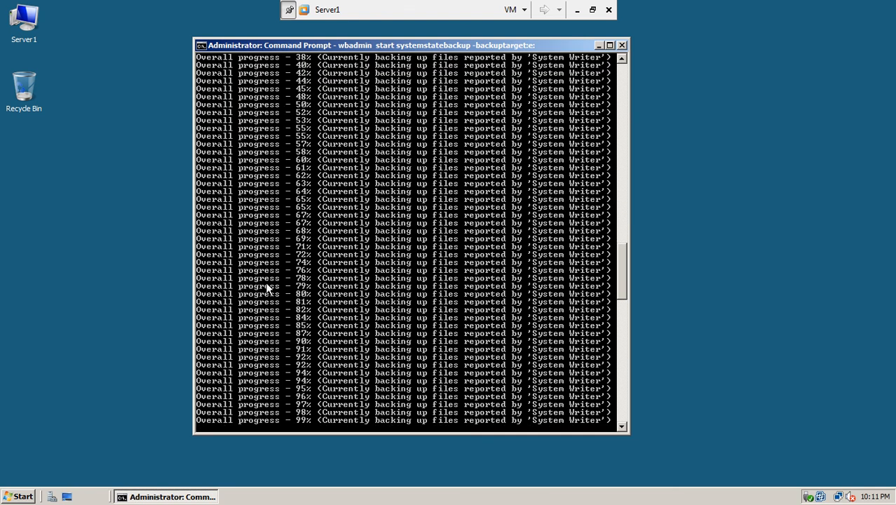
drag(622, 270, 624, 302)
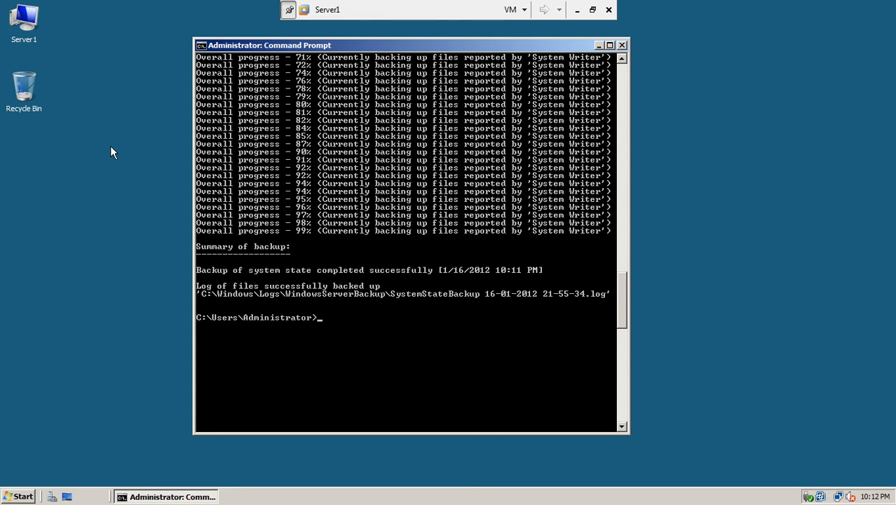
double_click(26, 44)
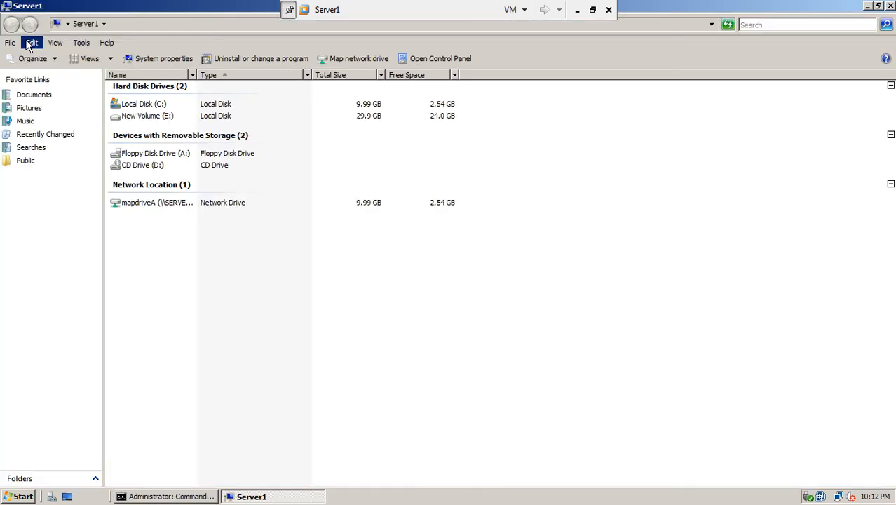
double_click(155, 117)
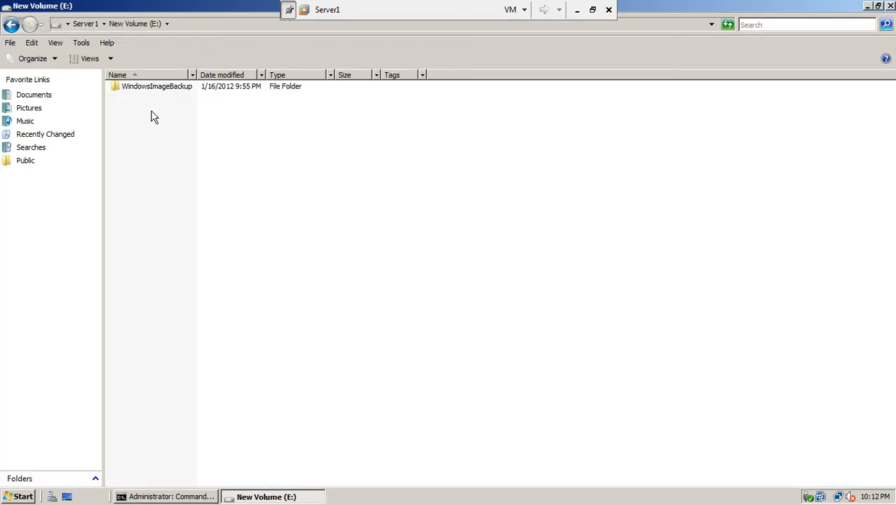
double_click(153, 90)
double_click(142, 90)
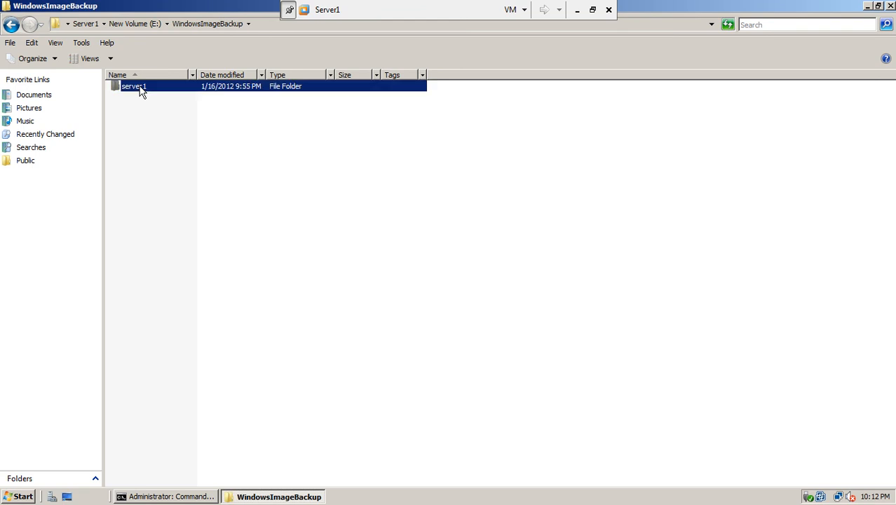
double_click(146, 99)
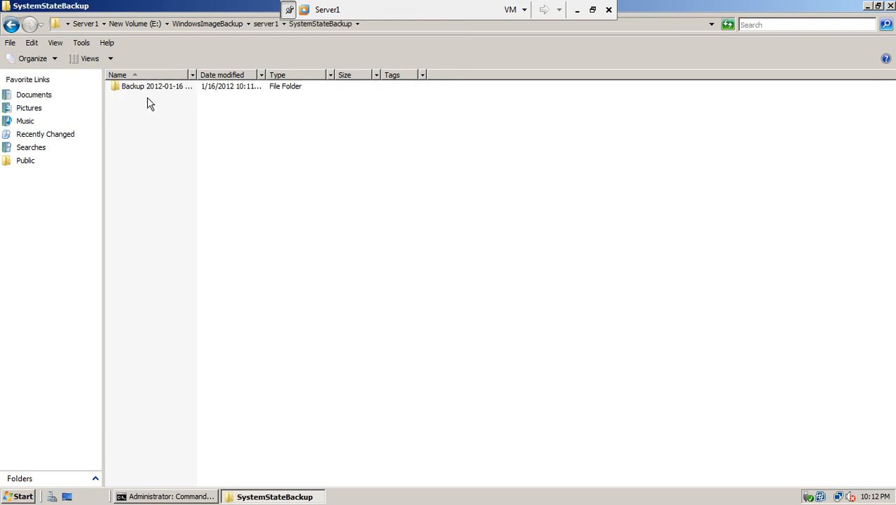
drag(196, 74, 374, 77)
click(177, 87)
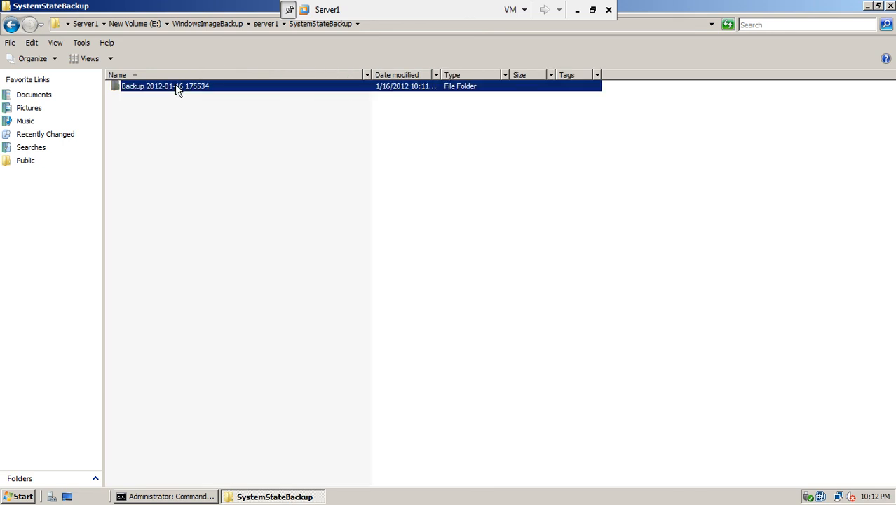
double_click(178, 87)
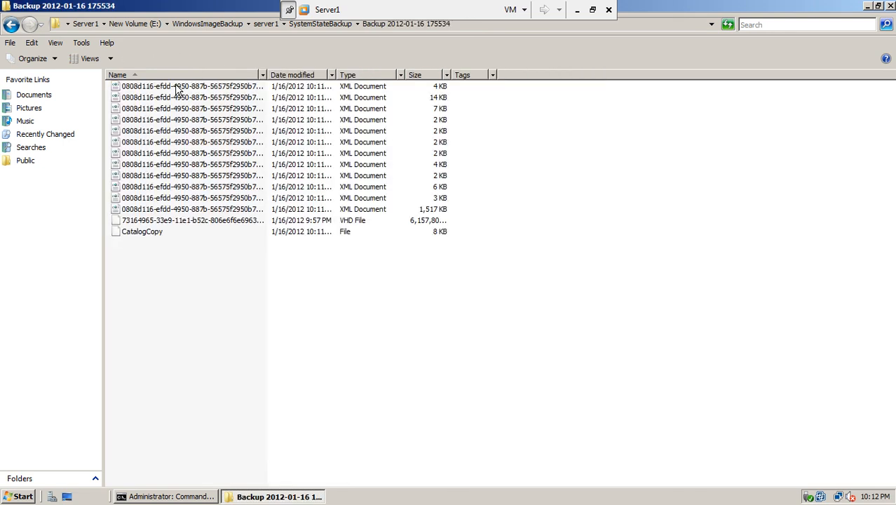
- Widen the name column to examine the backup's XML, VHD and CatalogCopy files, and close the folder window
drag(266, 75, 342, 74)
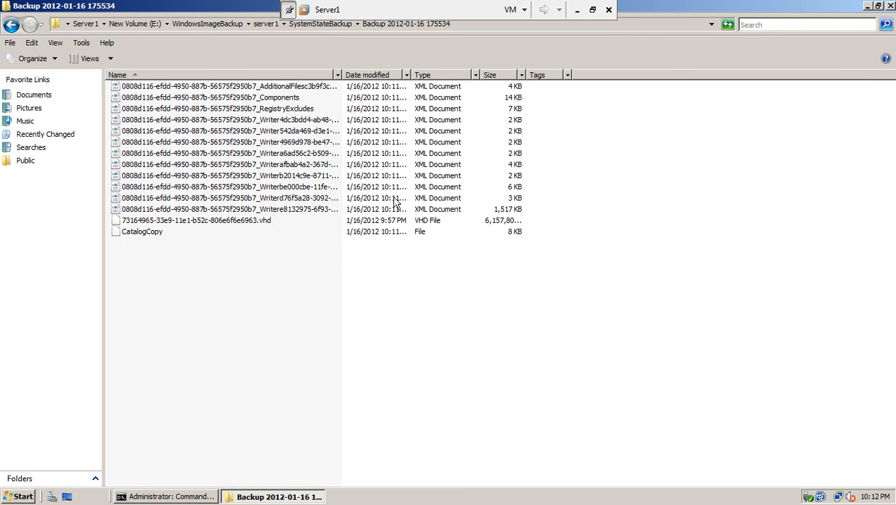
click(426, 221)
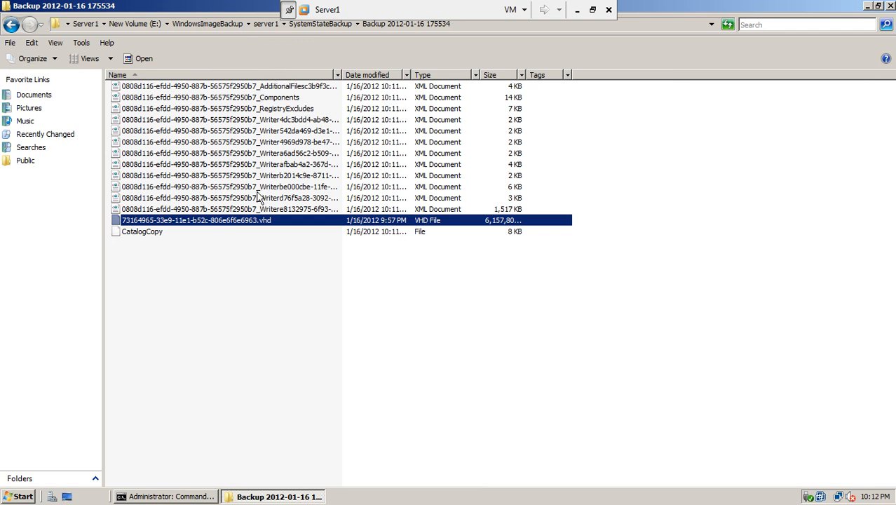
click(245, 306)
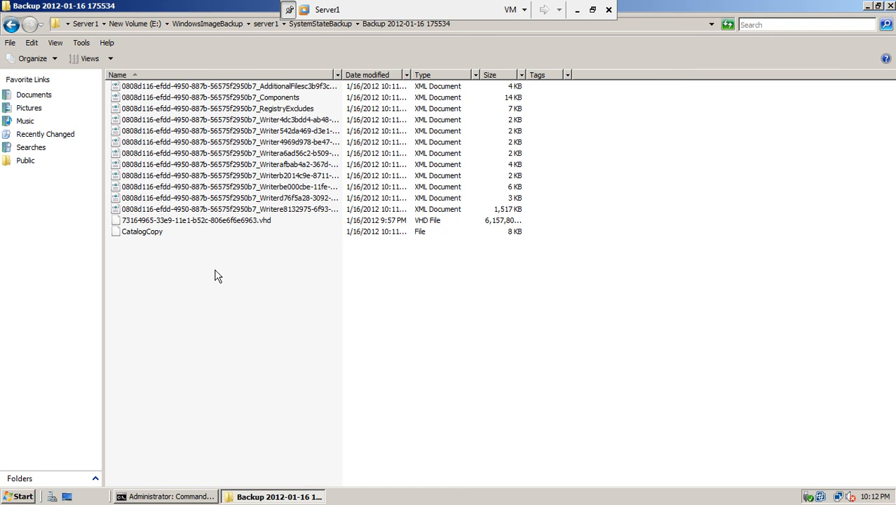
click(891, 6)
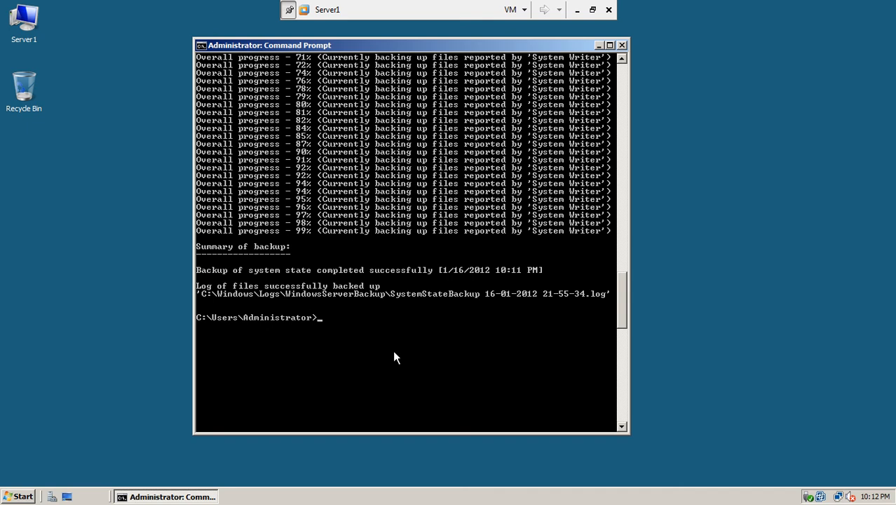
- Recall the last backup command, cut it back to wbadmin, and list the supported commands with "wbadmin /?"
key(Up)
key(BackSpace)
key(BackSpace)
key(BackSpace)
key(BackSpace)
key(BackSpace)
key(BackSpace)
key(BackSpace)
key(BackSpace)
key(BackSpace)
key(BackSpace)
key(BackSpace)
key(BackSpace)
key(BackSpace)
key(BackSpace)
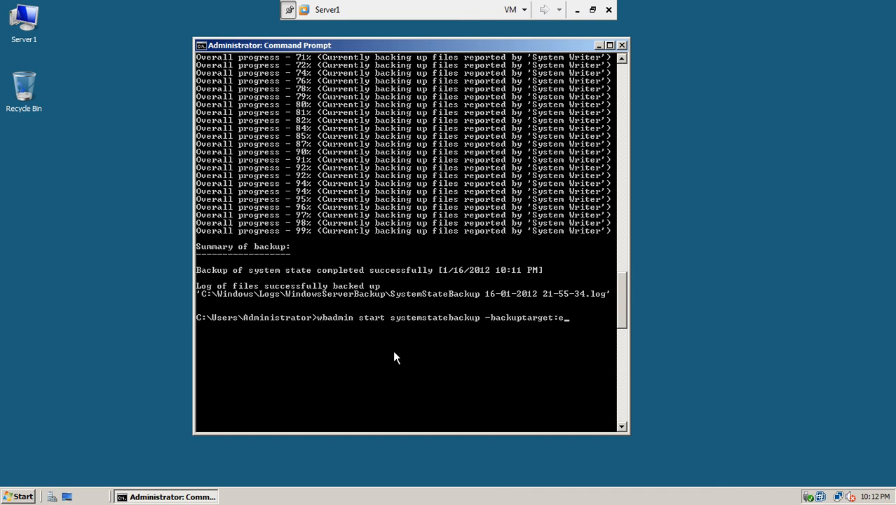
key(BackSpace)
key(BackSpace)
key(BackSpace)
key(BackSpace)
key(BackSpace)
key(BackSpace)
key(BackSpace)
key(BackSpace)
key(BackSpace)
key(BackSpace)
key(BackSpace)
key(BackSpace)
key(BackSpace)
key(BackSpace)
key(BackSpace)
key(BackSpace)
key(BackSpace)
key(BackSpace)
key(BackSpace)
key(BackSpace)
key(BackSpace)
key(BackSpace)
key(BackSpace)
key(BackSpace)
key(BackSpace)
key(BackSpace)
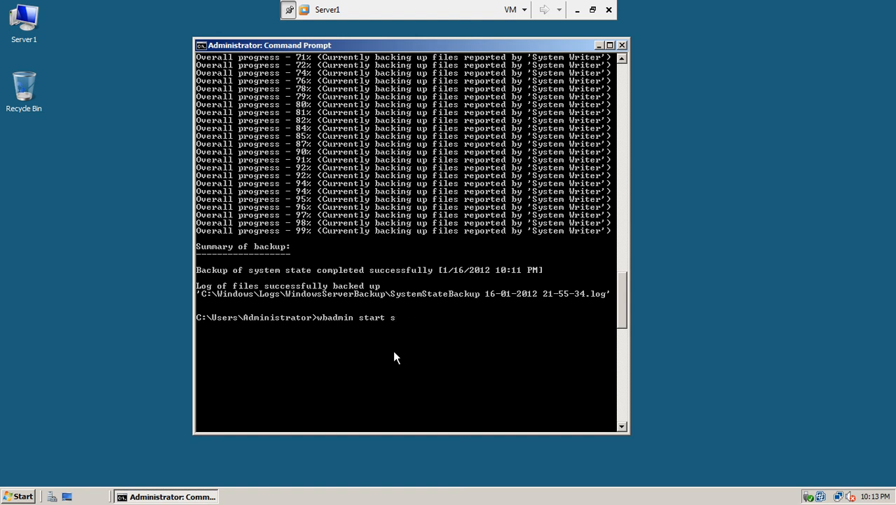
text(/?)
key(Return)
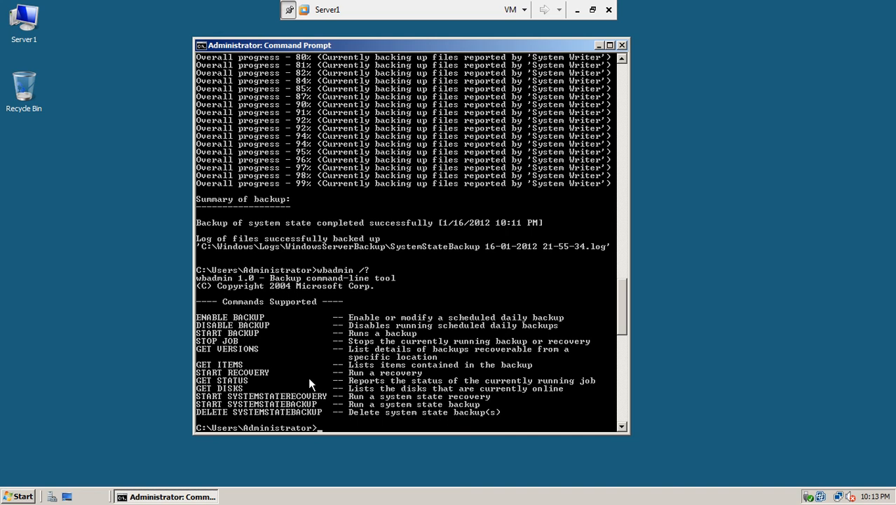
- Start ntdsutil in a taller Command Prompt window, try to leave it with exit, and close the window
text(ntdsutil)
key(Return)
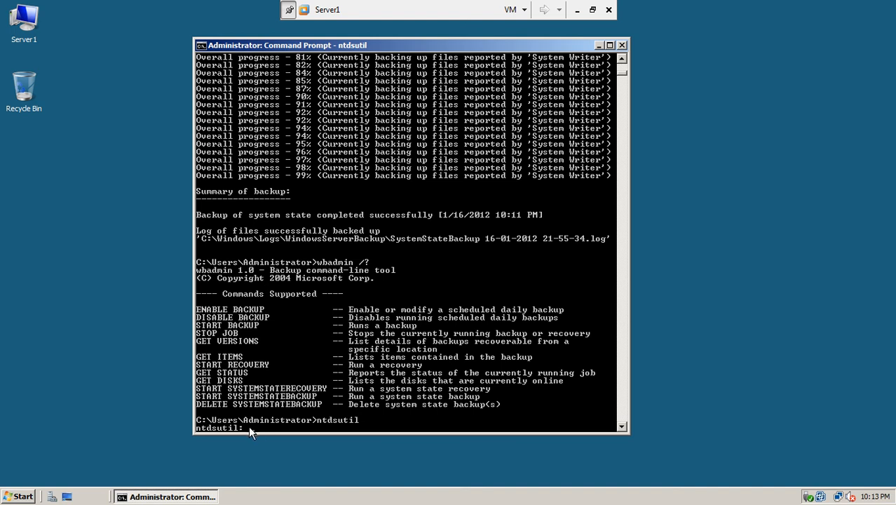
drag(245, 434, 254, 474)
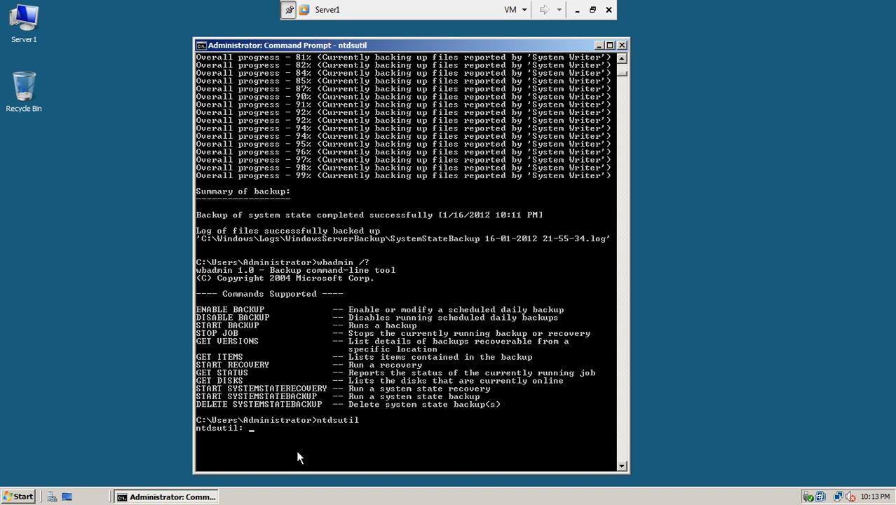
text(e)
text(t)
key(Return)
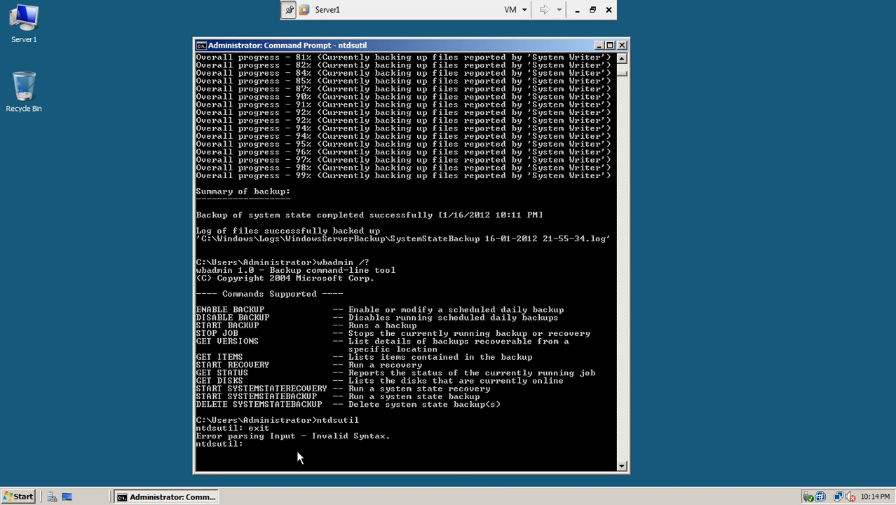
key(Return)
key(Return)
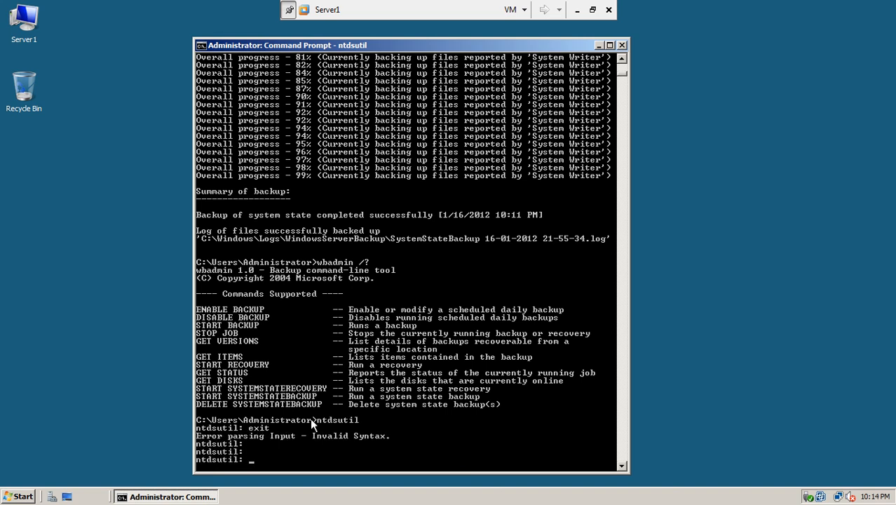
click(621, 46)
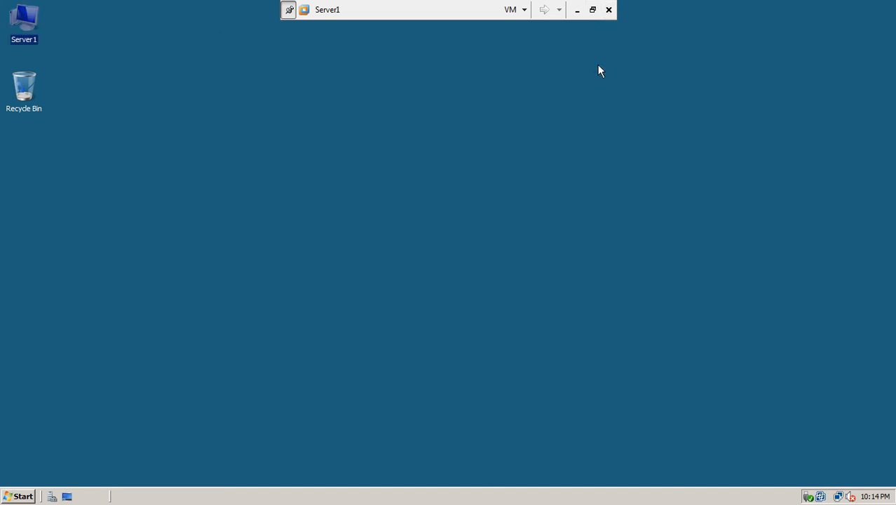
- Open a new Command Prompt, start ntdsutil, and list its commands with help
click(21, 495)
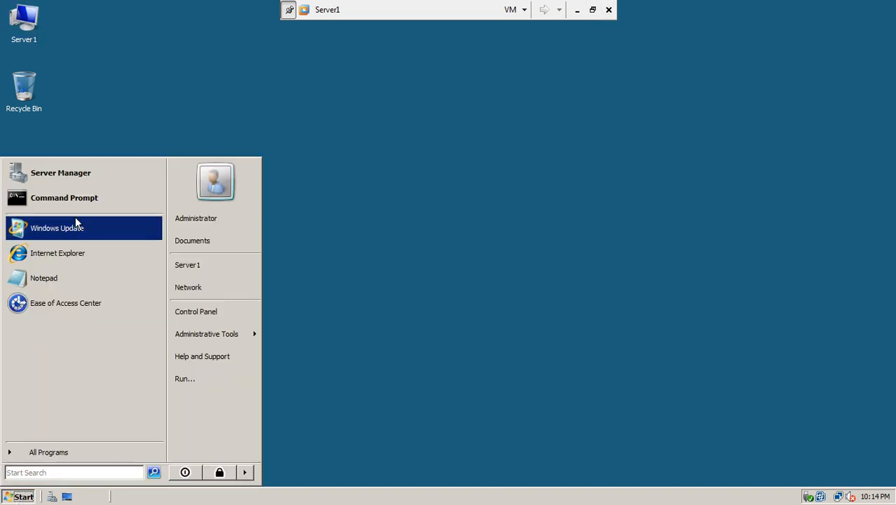
click(83, 197)
drag(360, 107, 467, 144)
text(ntdsutil)
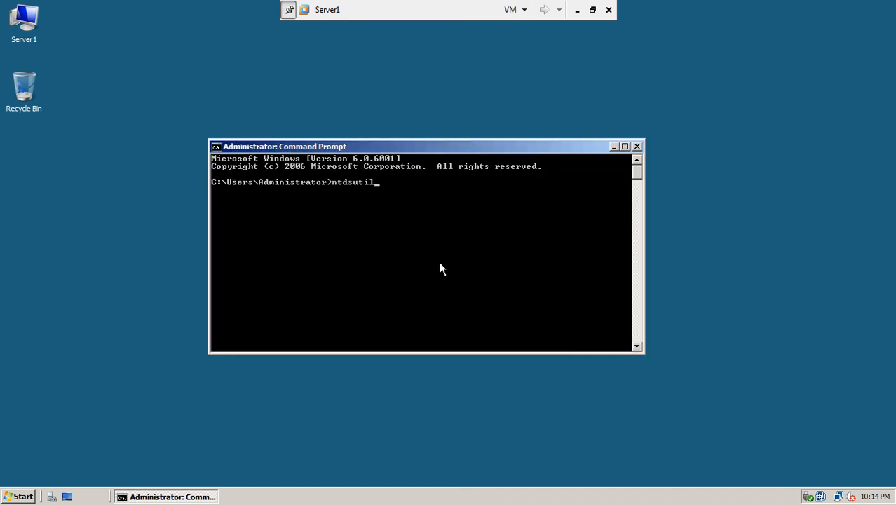
key(Return)
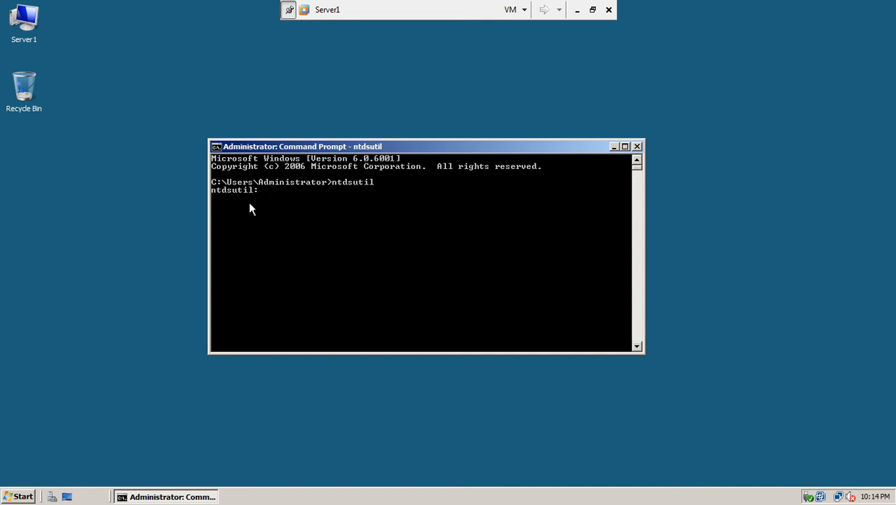
text(help)
key(Return)
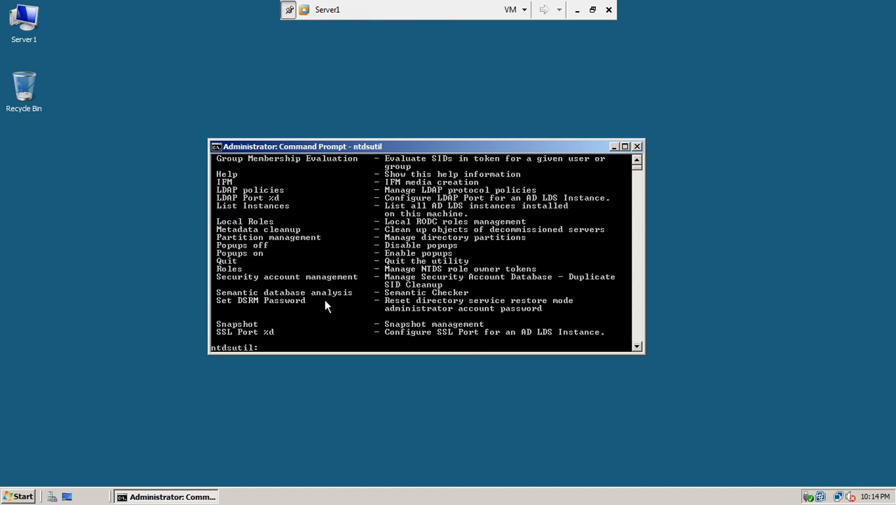
- Enlarge the Command Prompt window and read through the whole list of ntdsutil commands
drag(324, 353, 330, 451)
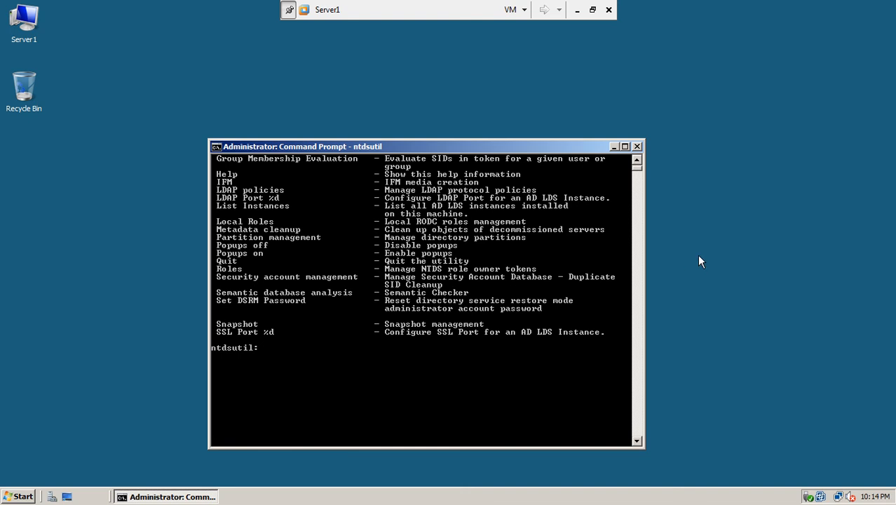
click(638, 160)
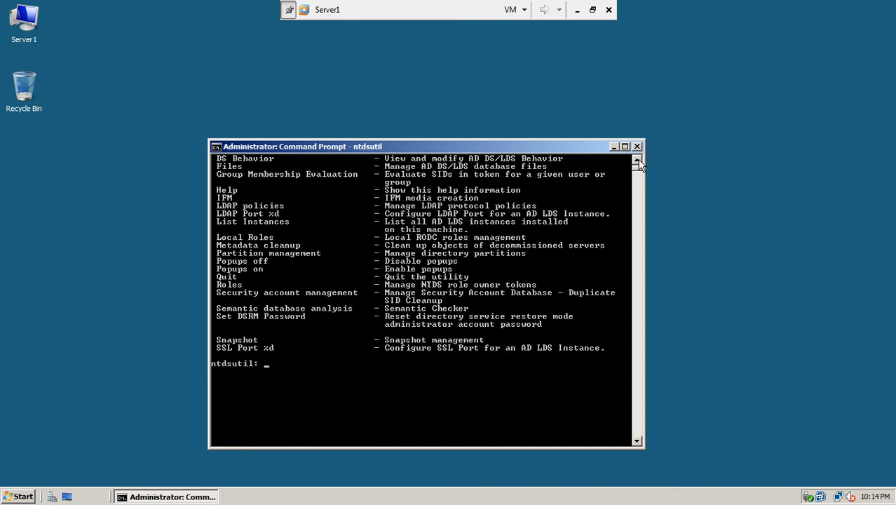
drag(638, 161, 638, 161)
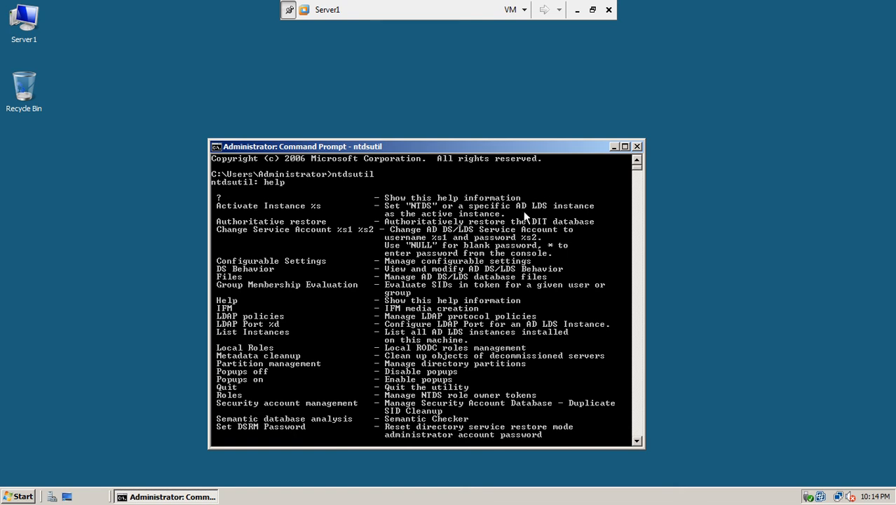
click(637, 441)
click(637, 441)
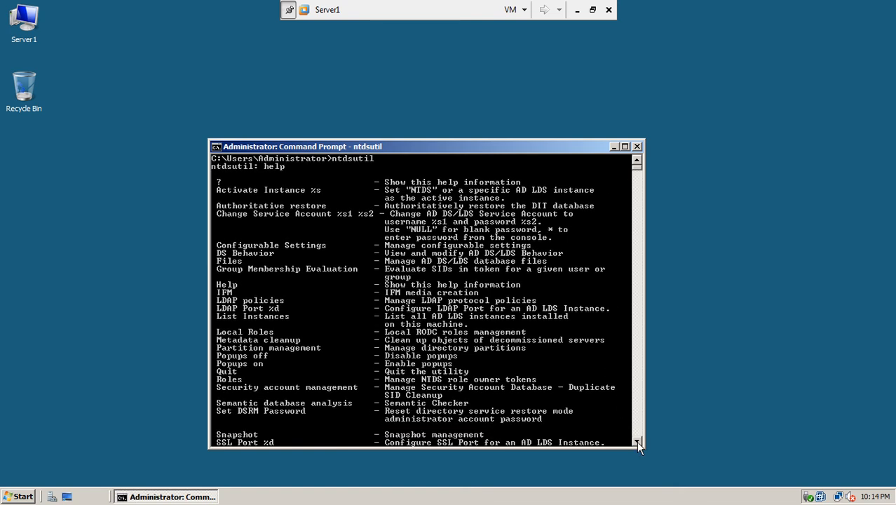
click(637, 441)
click(636, 441)
click(637, 441)
click(636, 441)
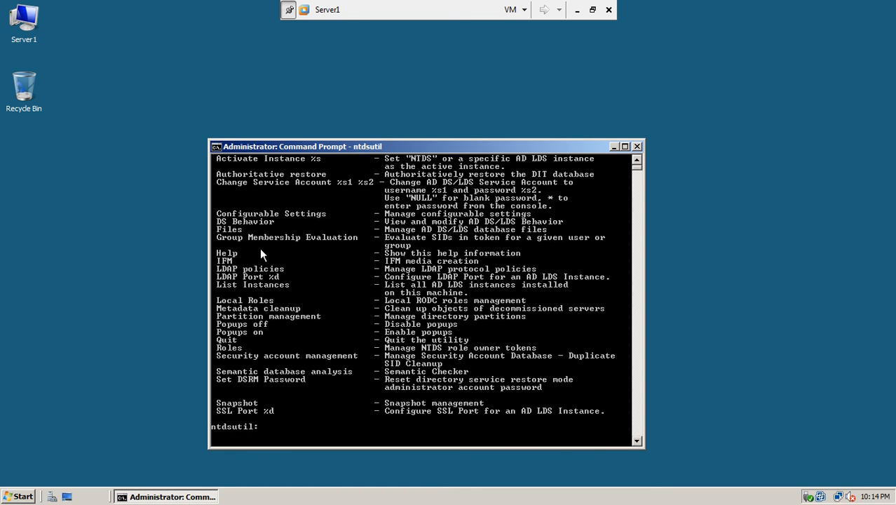
- Mark the IFM entry in the ntdsutil command list and try to enter the ifm context
right_click(224, 268)
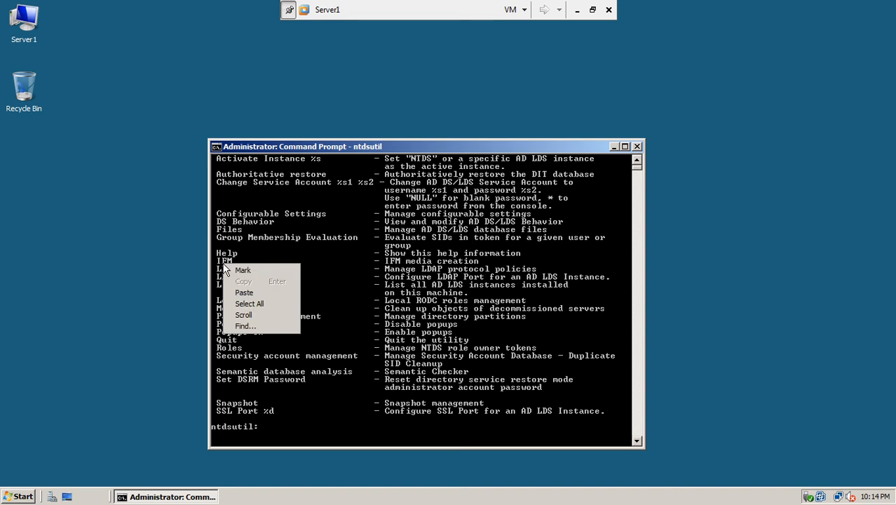
click(232, 268)
drag(219, 270, 480, 260)
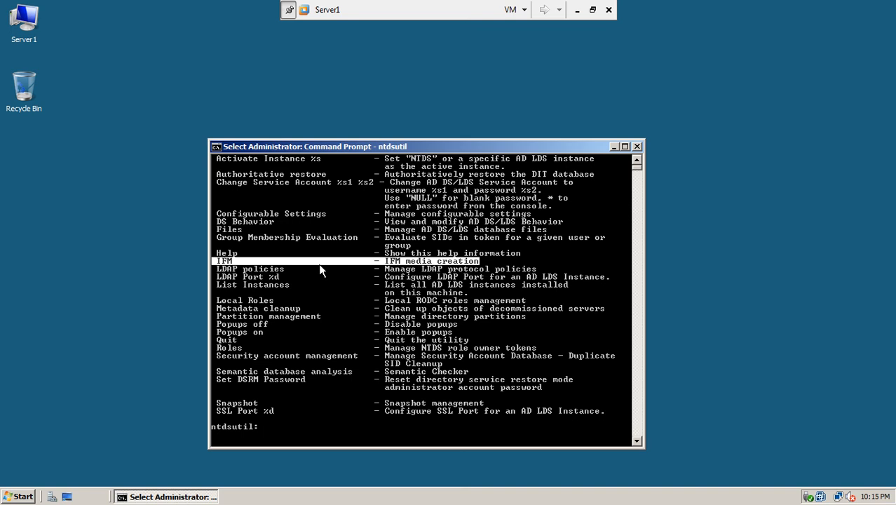
key(Escape)
text(ifm)
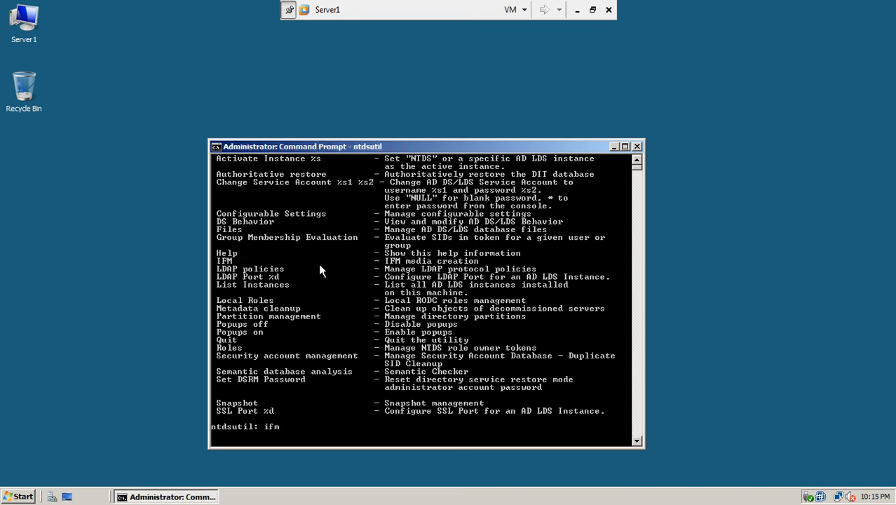
key(Return)
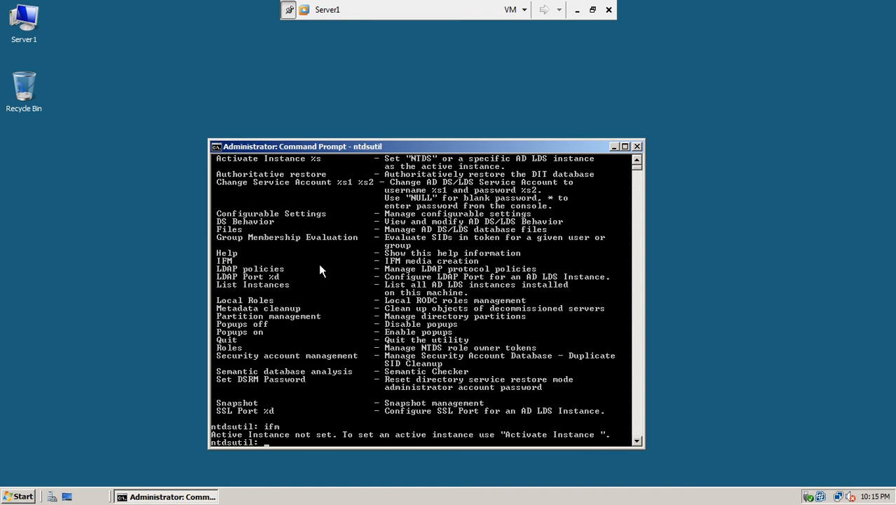
click(635, 439)
click(635, 440)
click(636, 440)
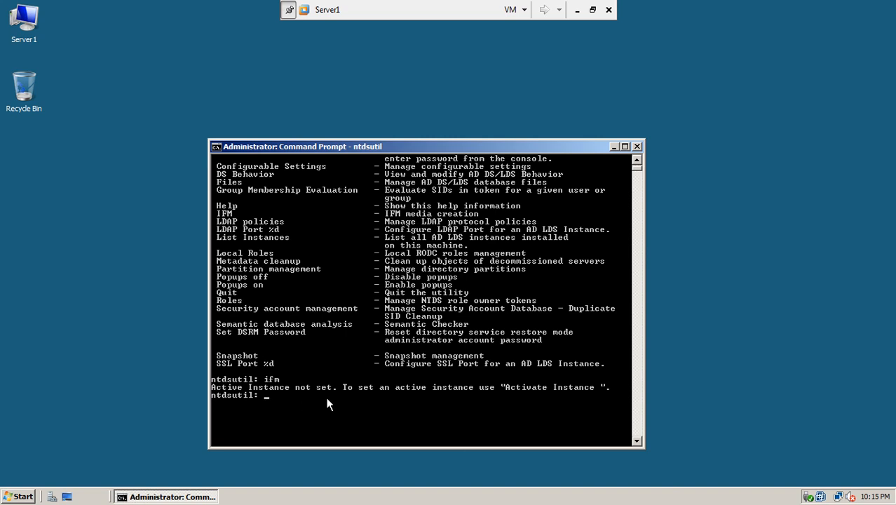
- Set NTDS as the active instance in ntdsutil with "activate instance NTDS"
text(activate instaqnce NTDS)
key(Left)
key(Left)
key(Left)
key(Left)
key(Left)
key(Left)
key(BackSpace)
key(BackSpace)
key(BackSpace)
key(BackSpace)
key(Delete)
text(ance)
key(Right)
key(Right)
key(Right)
key(Return)
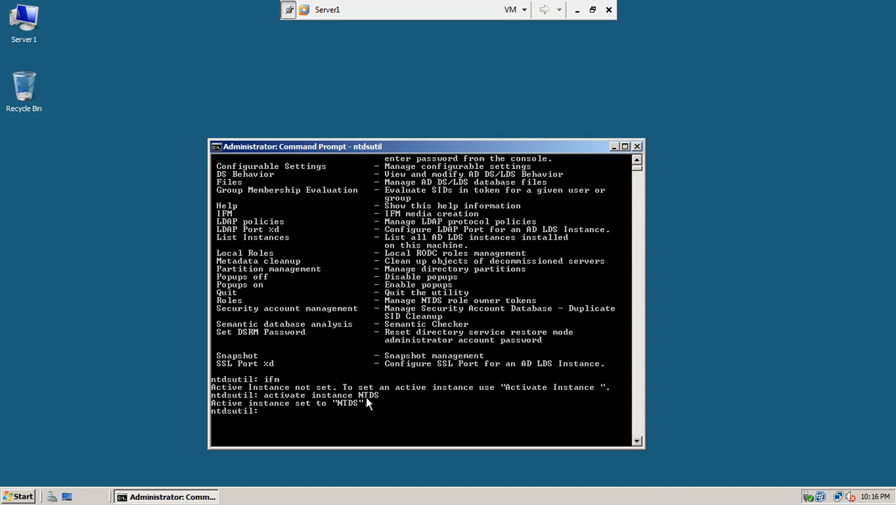
- Enter the ifm context in ntdsutil and list its commands with help
text(ifm)
key(Return)
text(help)
key(Return)
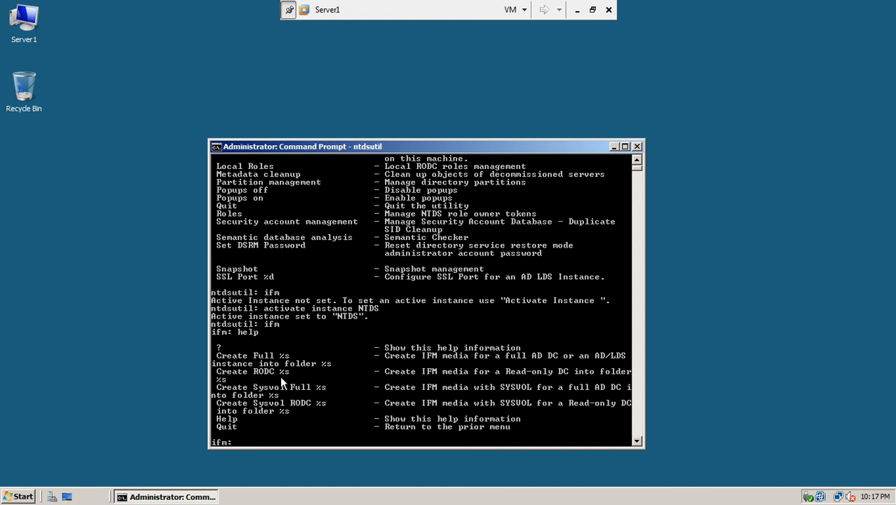
click(637, 440)
double_click(637, 440)
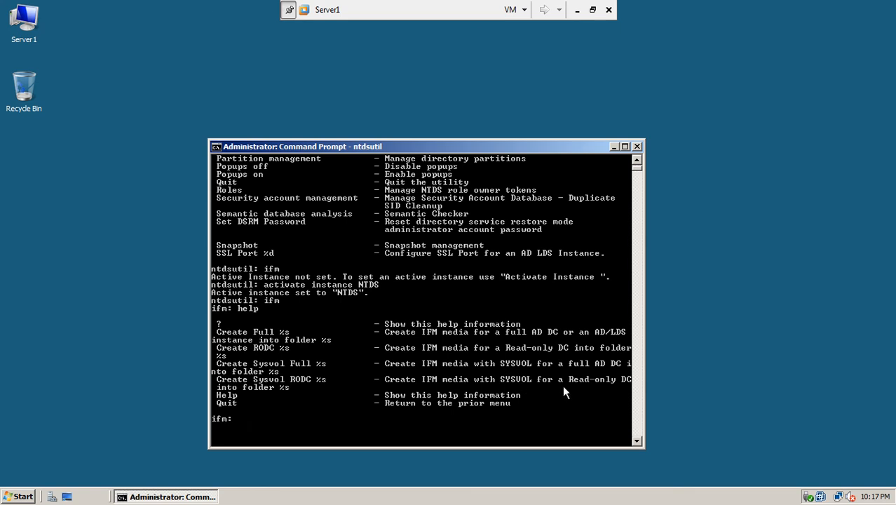
- Mark the Create Sysvol Full entry in the ifm command list for reading and release the selection
right_click(286, 349)
click(326, 355)
drag(215, 361, 628, 369)
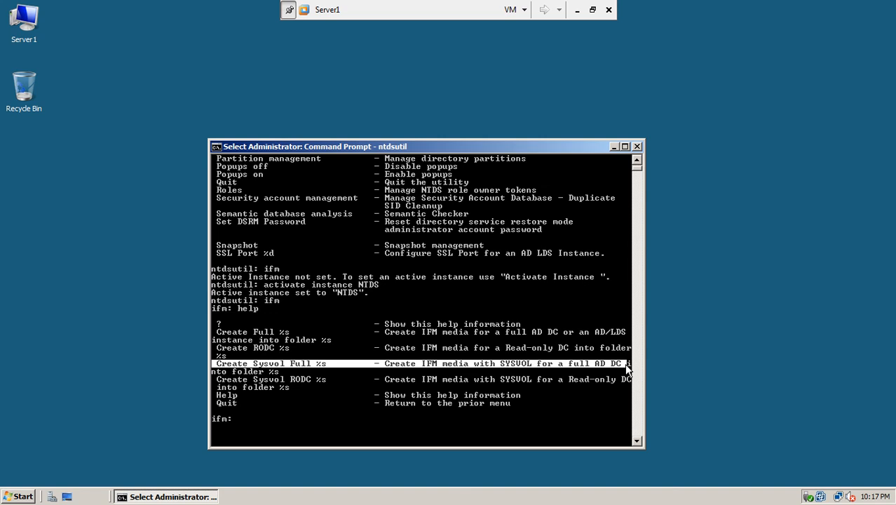
key(Escape)
- Create IFM media with SYSVOL for a full domain controller using "create sysvol full e:\IFM", and close the Command Prompt
text(crea)
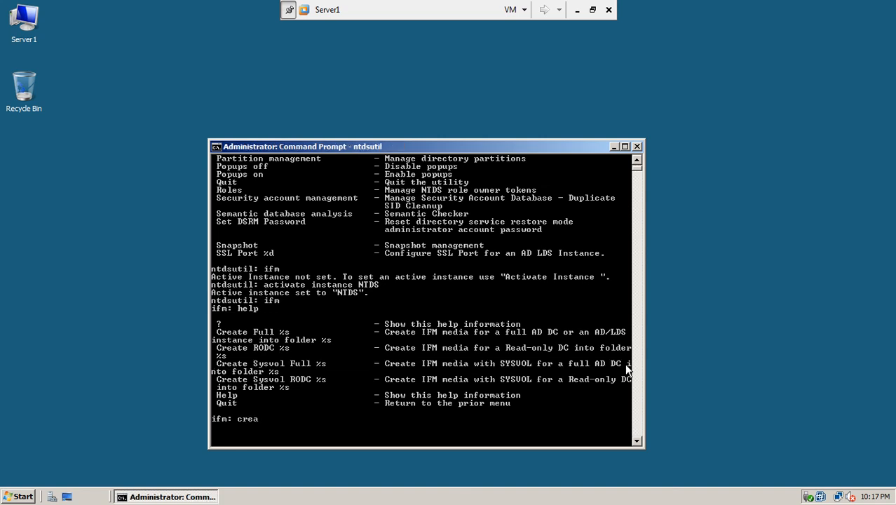
text(t sysvol)
key(BackSpace)
key(BackSpace)
key(BackSpace)
key(BackSpace)
key(BackSpace)
key(BackSpace)
key(BackSpace)
key(BackSpace)
text(te sysvol full)
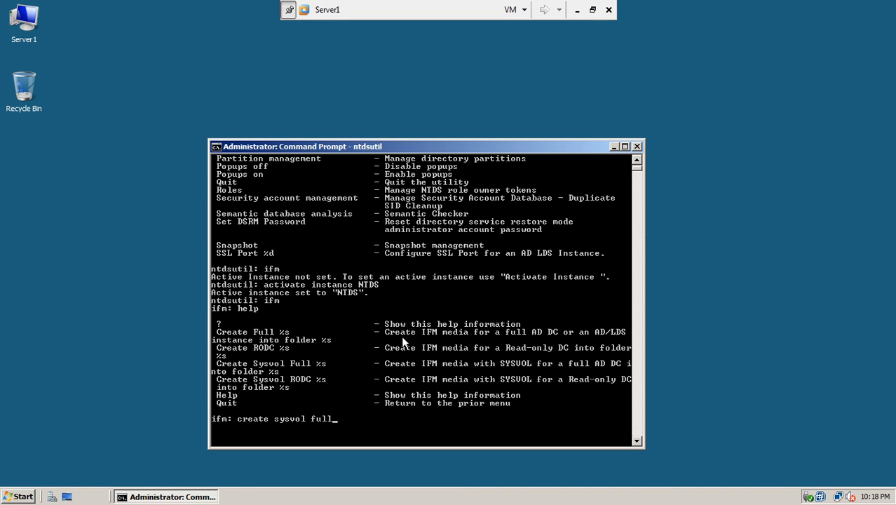
text( e:\IFM)
key(Return)
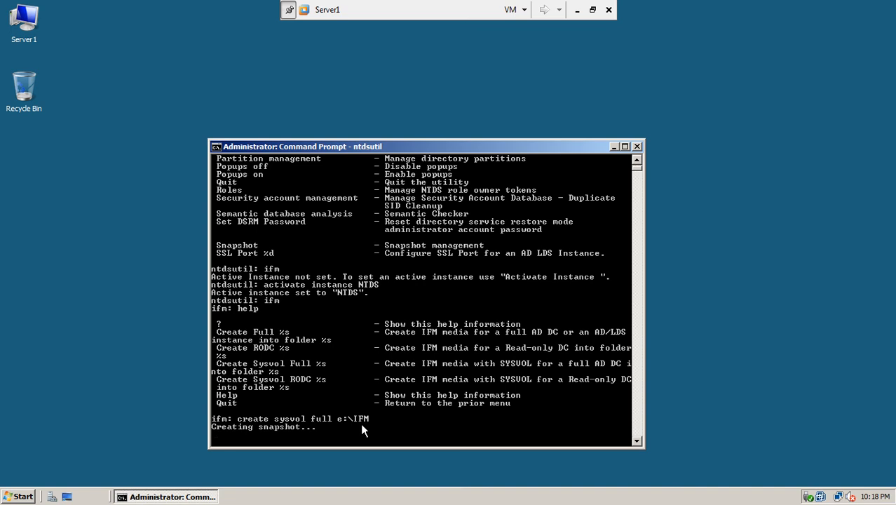
drag(397, 142, 390, 94)
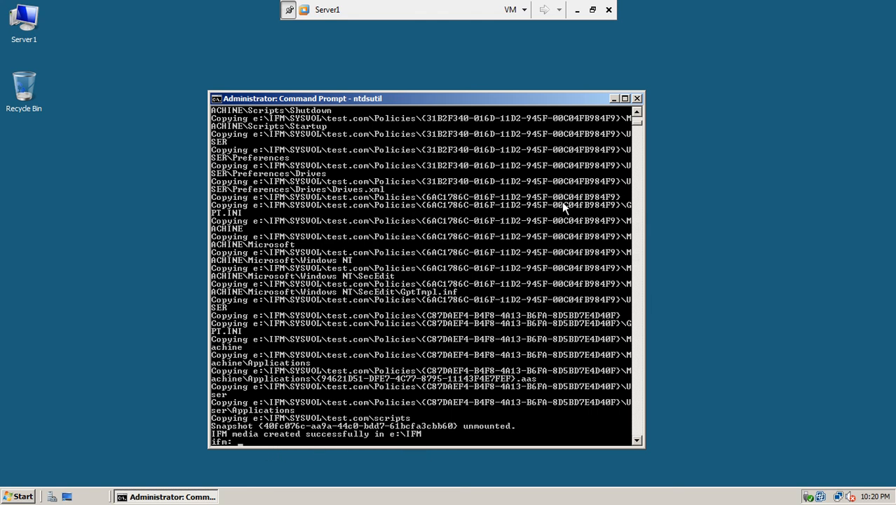
click(637, 99)
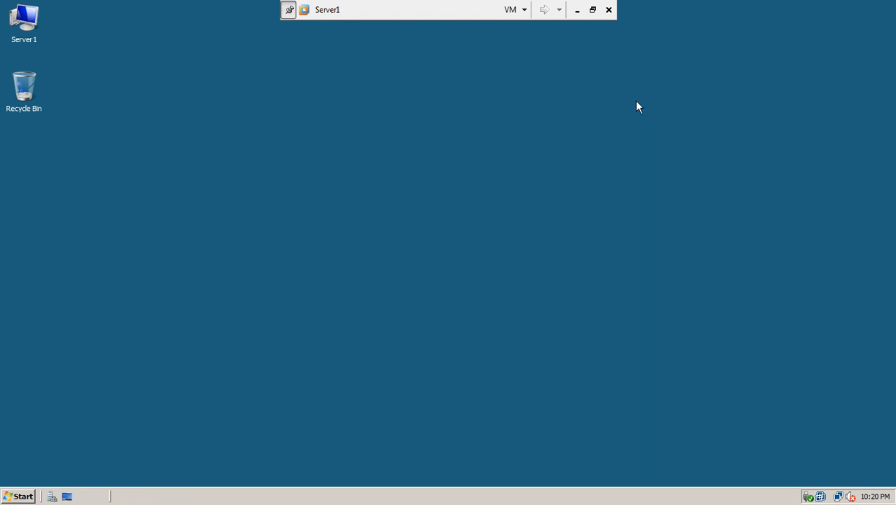
- Browse to the IFM folder on drive E: and inspect its Active Directory and SYSVOL subfolders
double_click(35, 26)
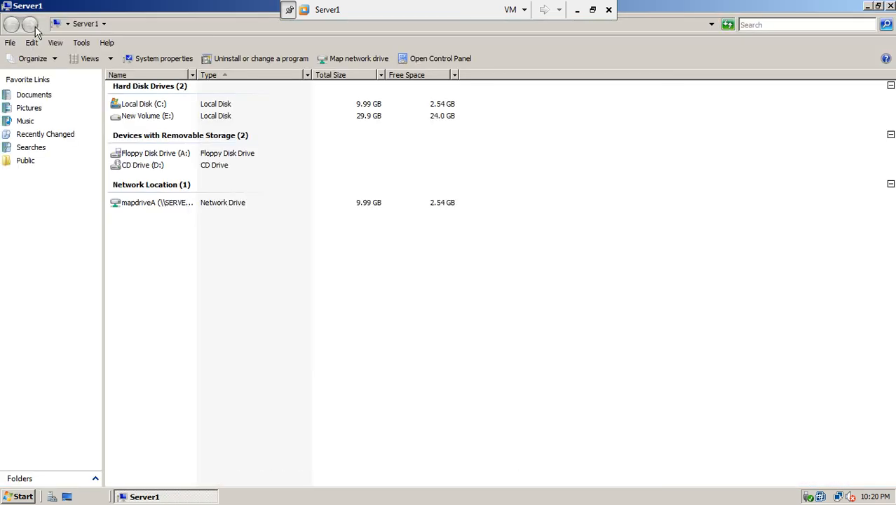
double_click(145, 116)
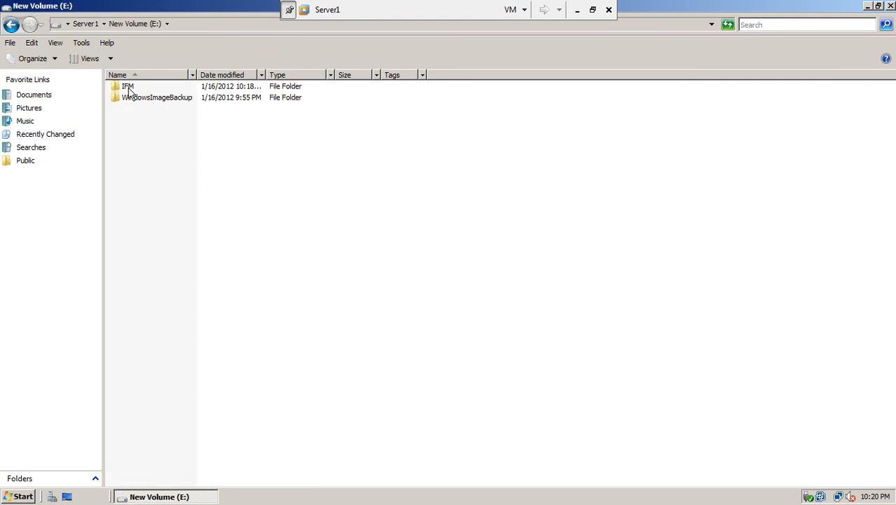
double_click(128, 88)
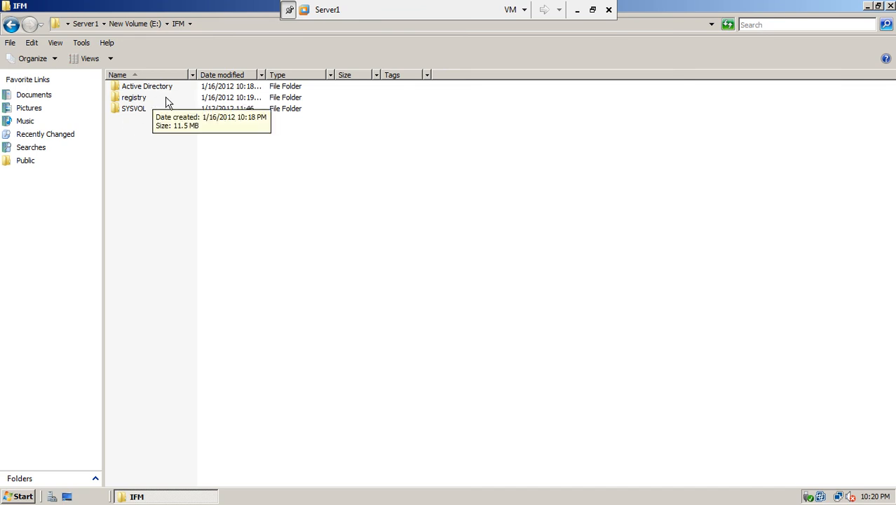
drag(265, 75, 328, 75)
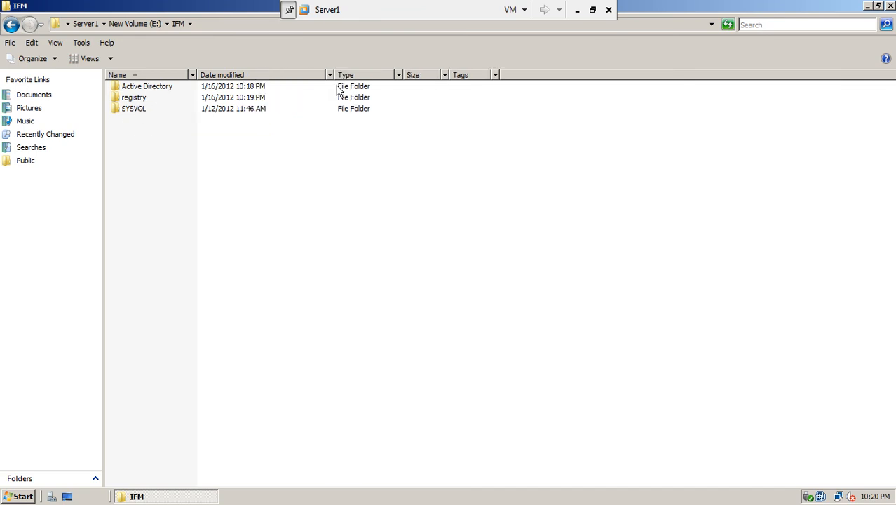
double_click(159, 87)
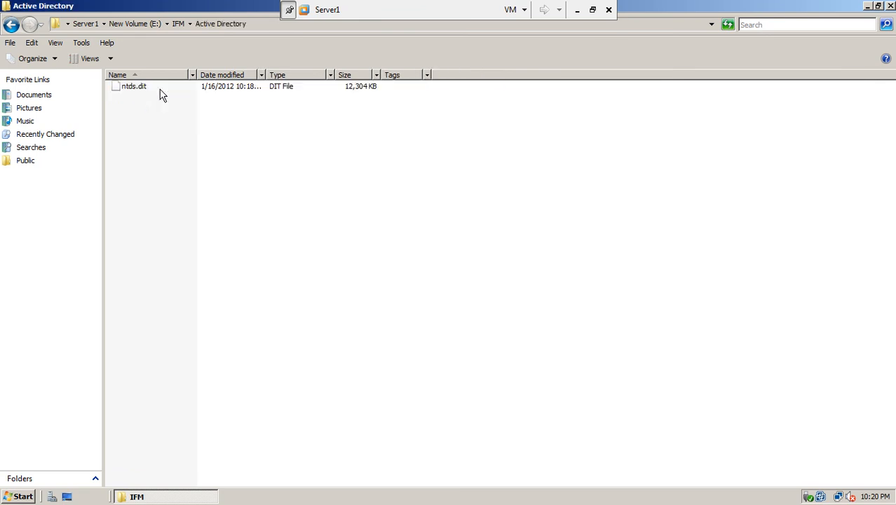
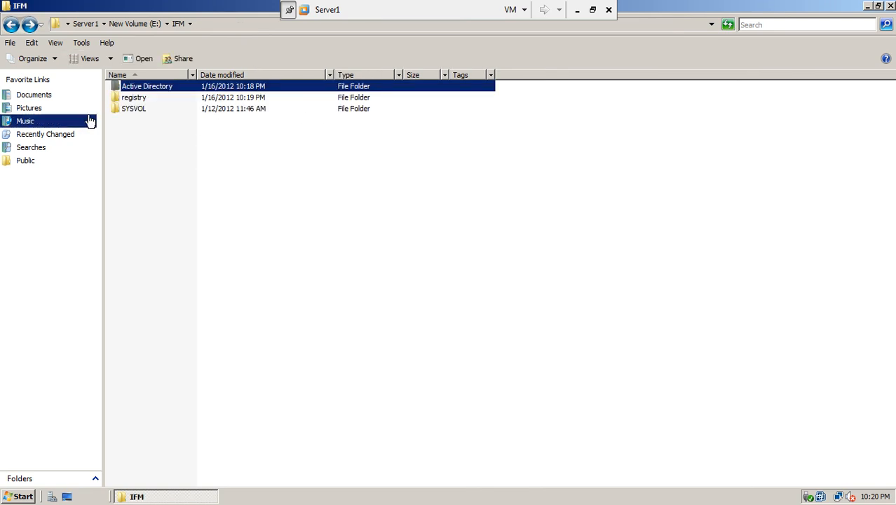
double_click(135, 110)
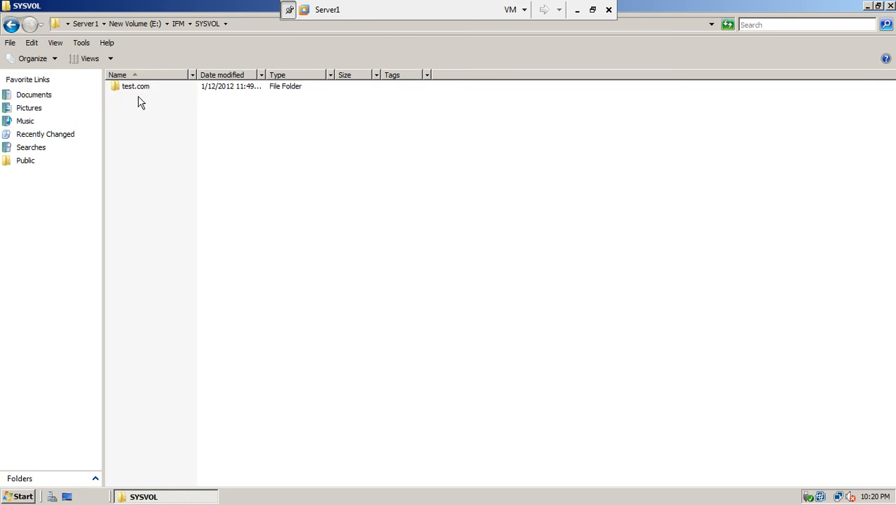
- Open Active Directory Users and Computers, close it along with the IFM folder window, and refresh the desktop
click(22, 496)
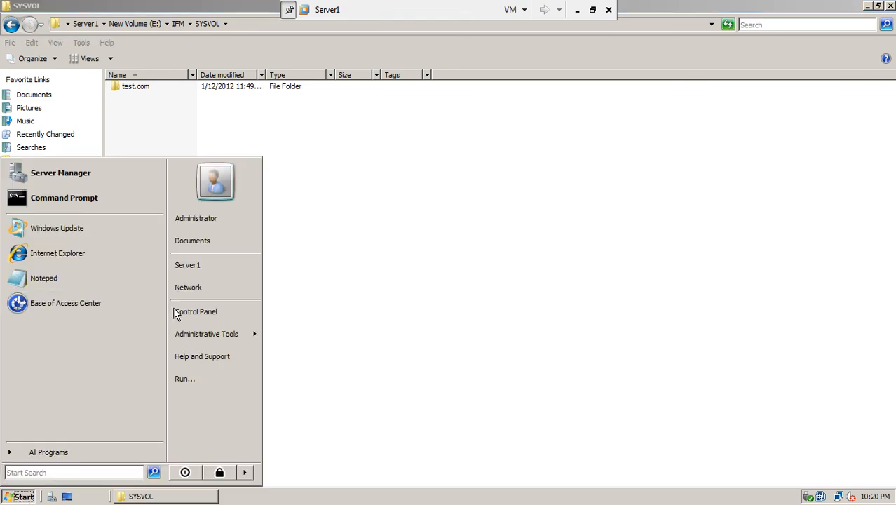
mouse_move(202, 335)
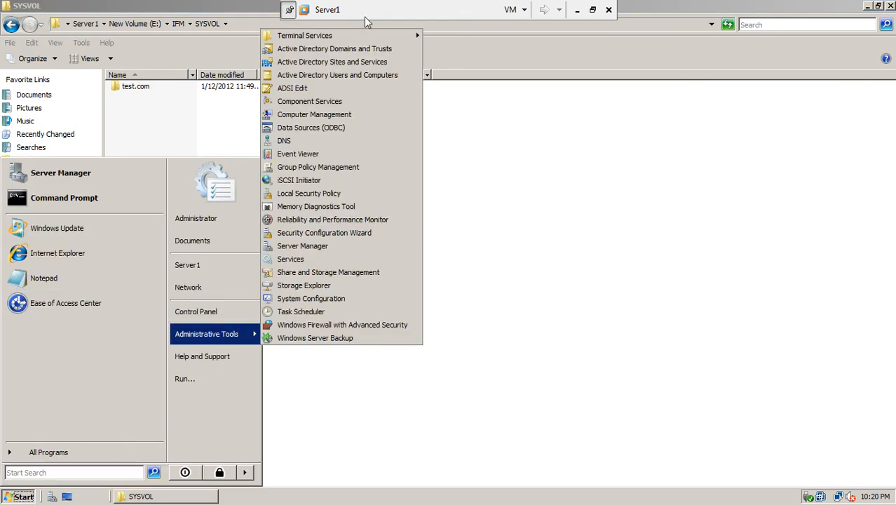
click(350, 76)
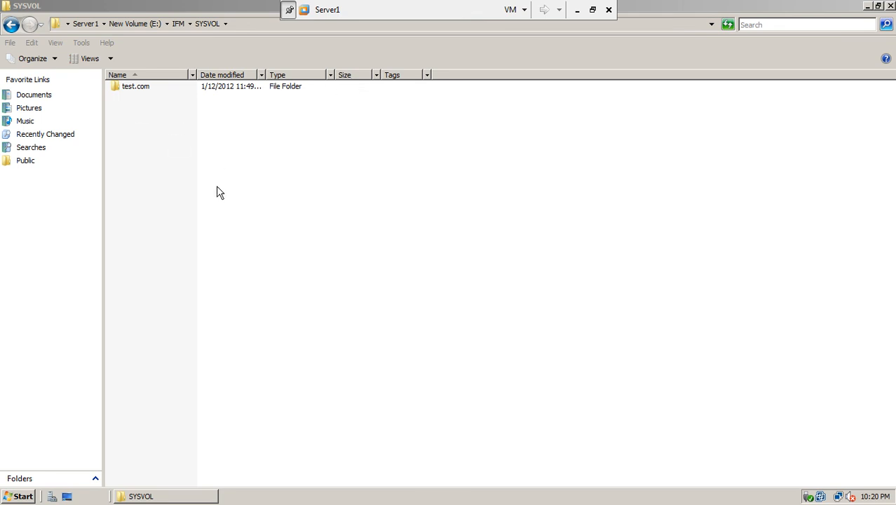
click(12, 22)
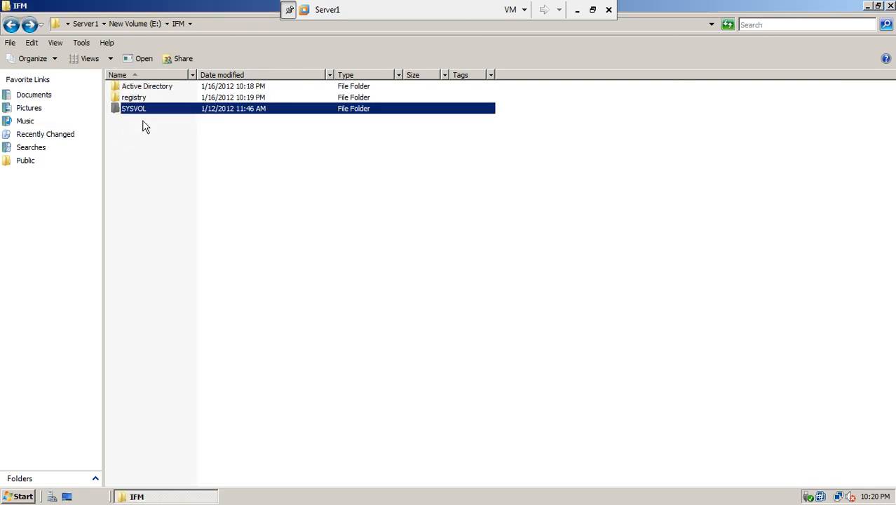
click(890, 7)
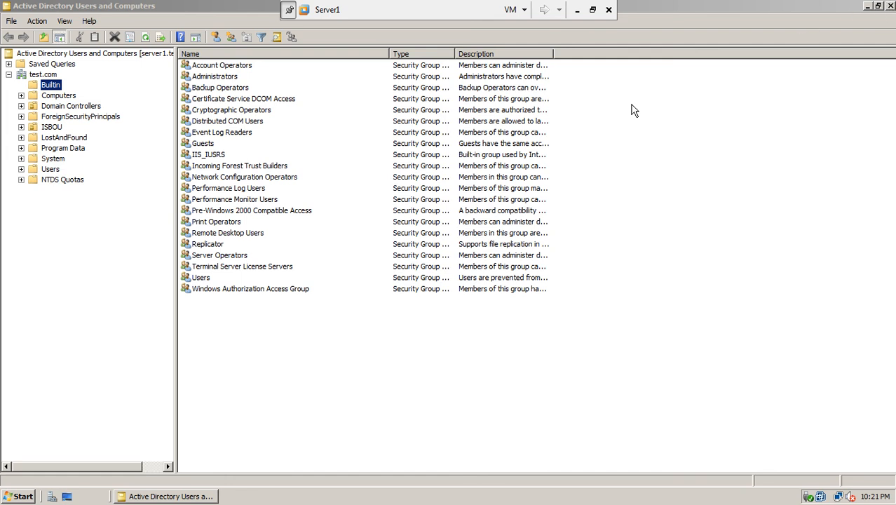
click(891, 7)
right_click(386, 124)
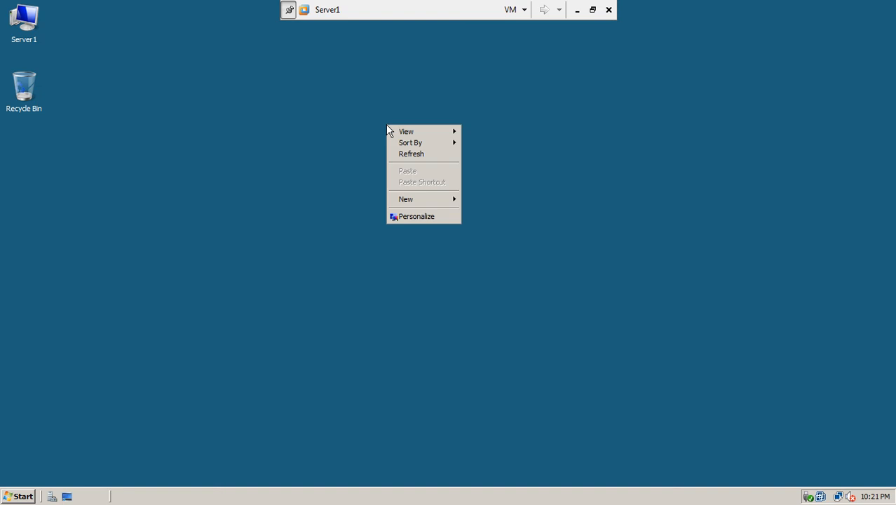
click(397, 151)
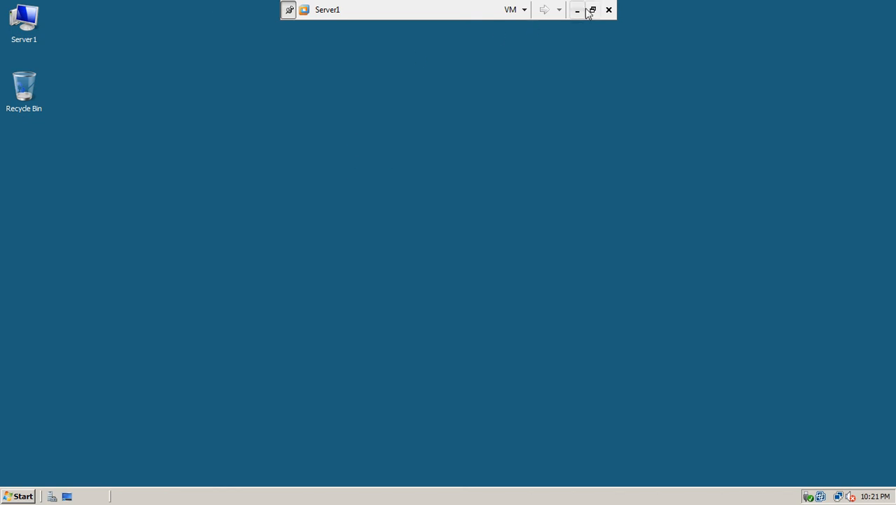
- Shut down the Windows system on Server1
click(23, 497)
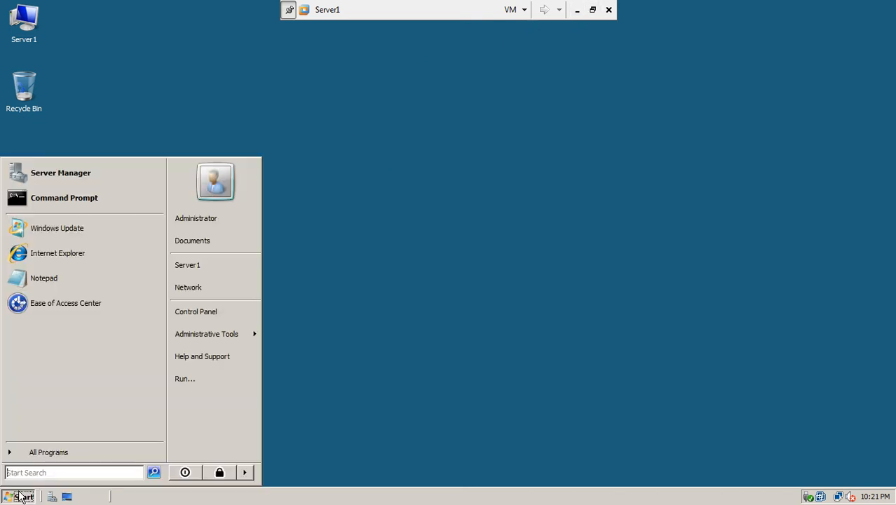
click(245, 472)
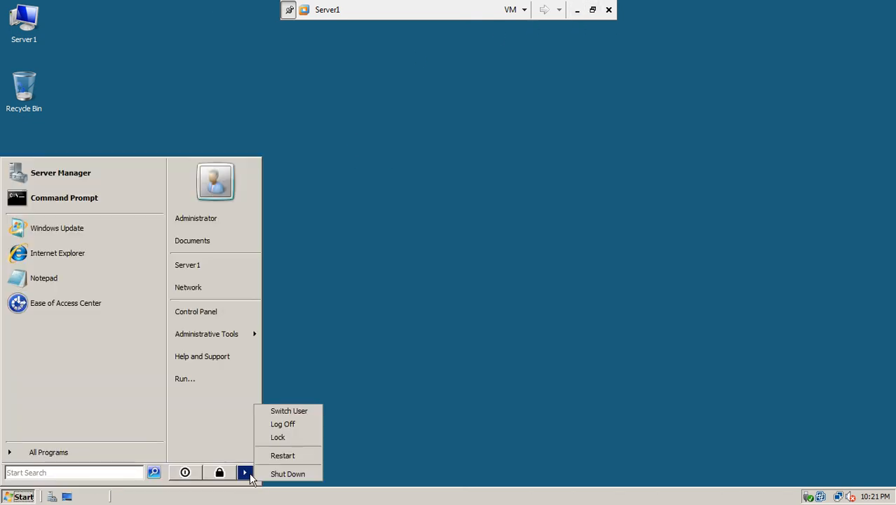
click(278, 473)
click(446, 212)
click(421, 239)
click(436, 320)
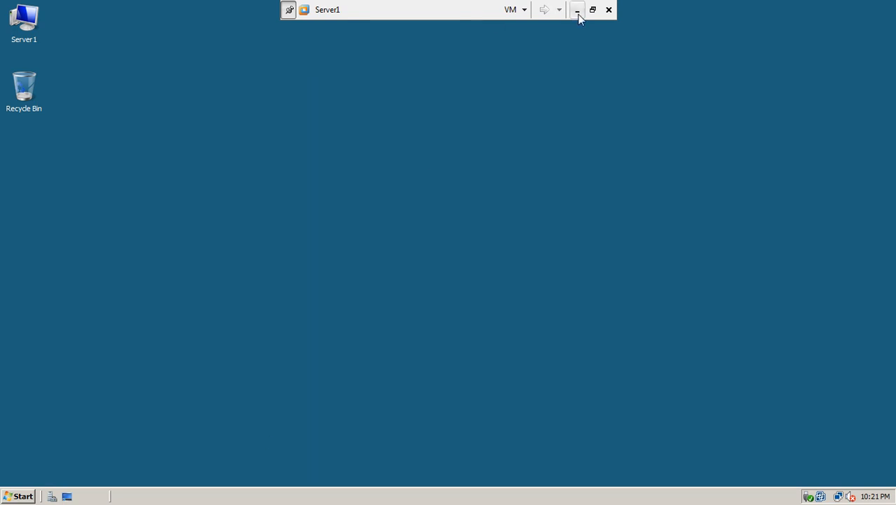
- Minimize the virtual machine, switch to PowerPoint, and run the slide show from slide 6 to the summary of backup tools
click(577, 10)
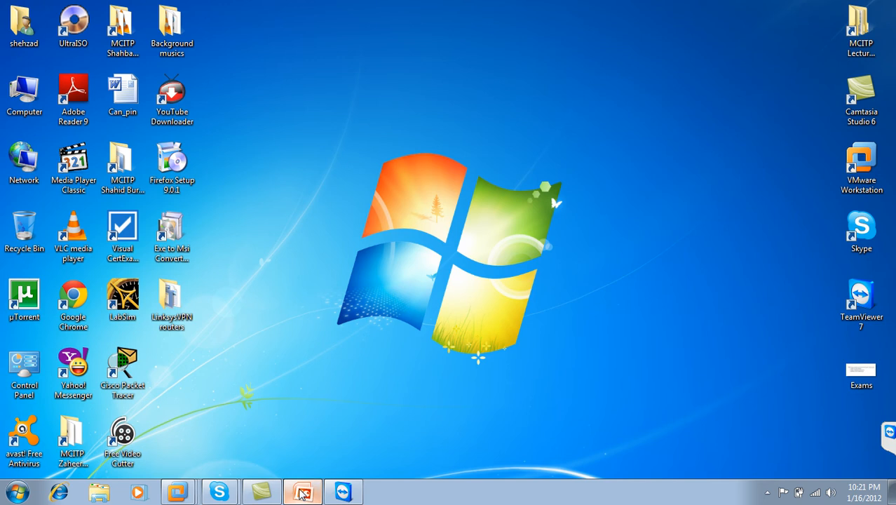
click(303, 493)
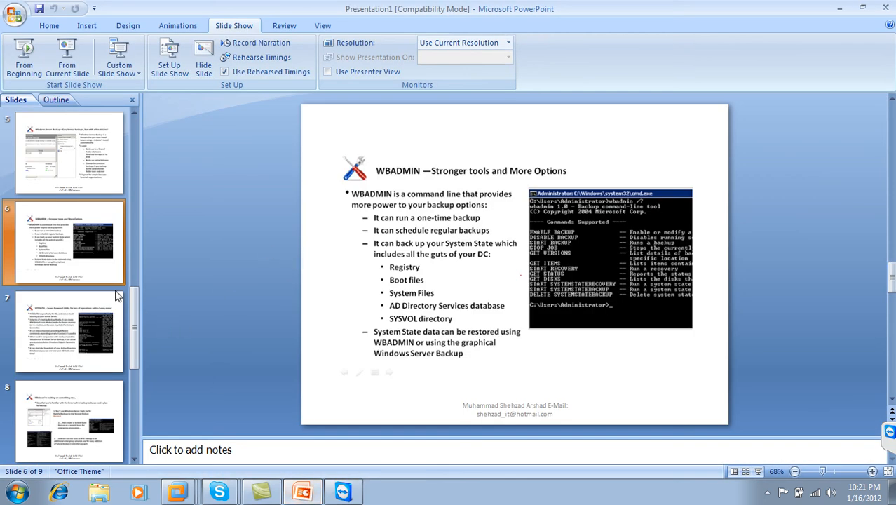
click(77, 66)
click(278, 168)
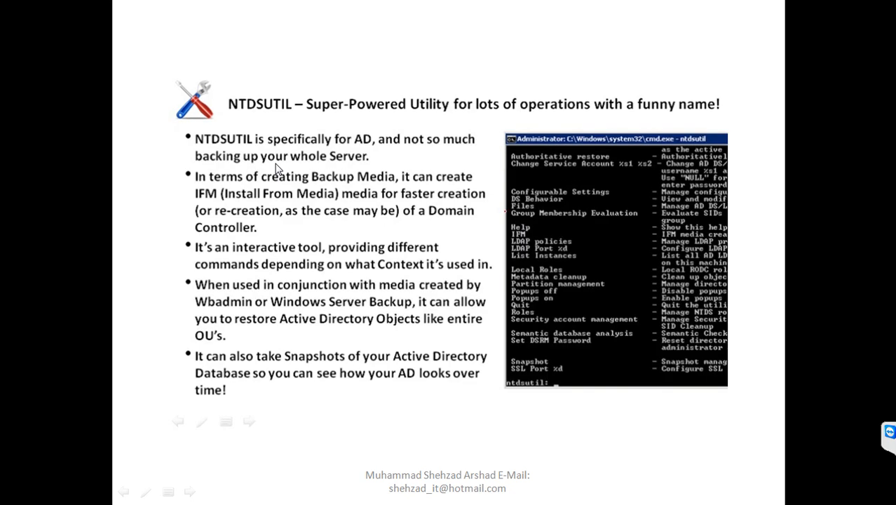
click(276, 166)
click(275, 163)
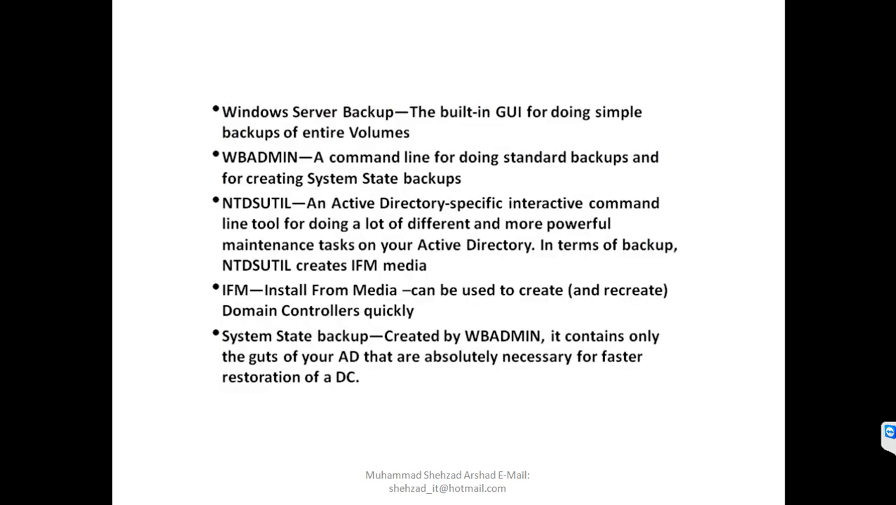
- Choose the Felt Tip Pen and draw red strokes above "Windows Server Backup" and its GUI description on the summary slide
right_click(268, 2)
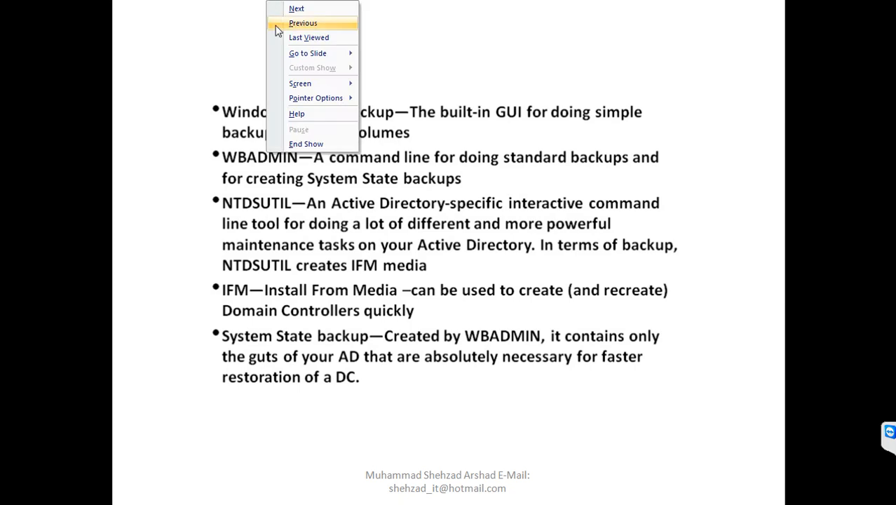
mouse_move(303, 102)
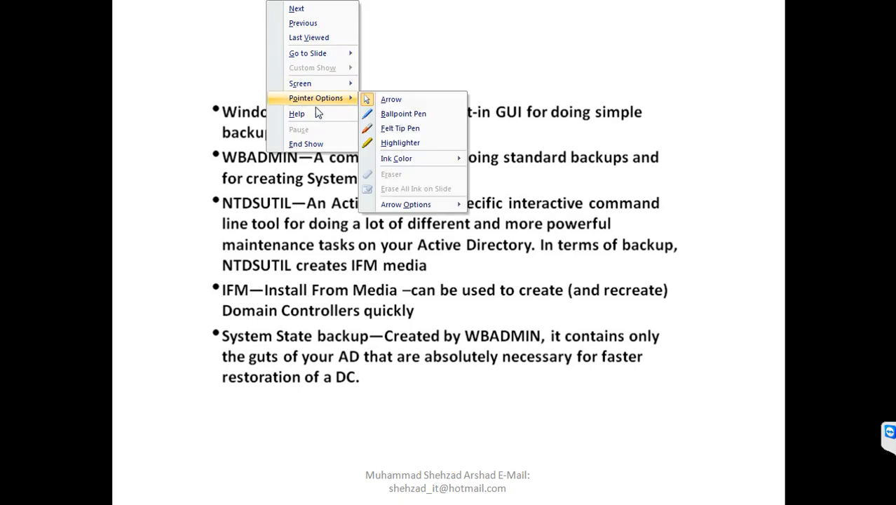
click(418, 132)
drag(228, 98, 362, 94)
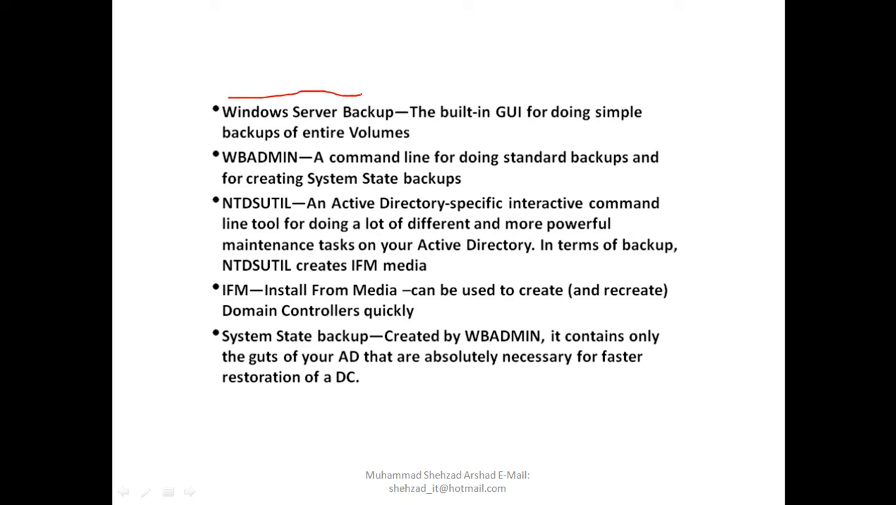
drag(435, 92, 585, 89)
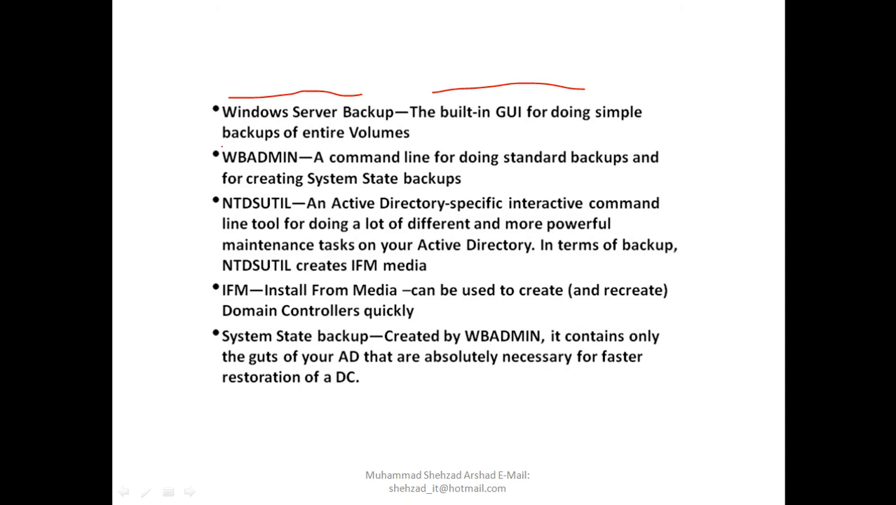